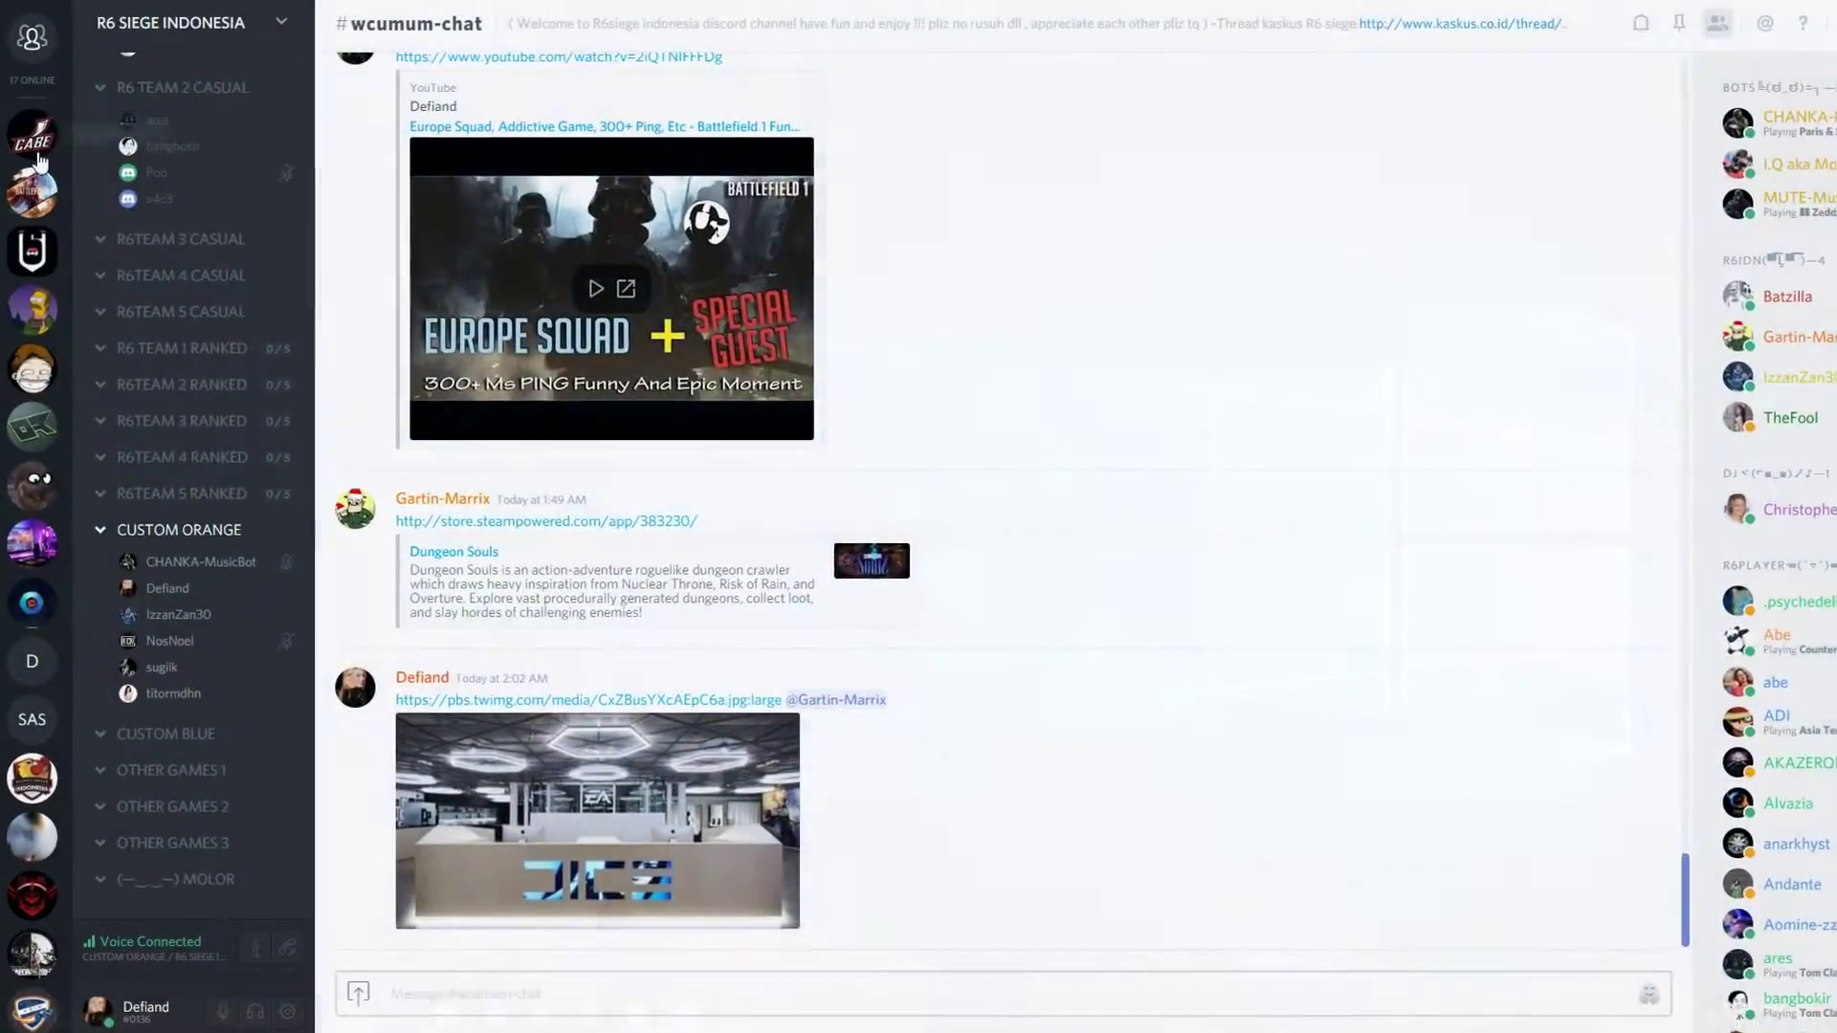
- Visit the CABE GAMING server and scroll back through the Battlefield 1 KASKUS chit-chat history
{"action": "left_click", "coordinate": [26, 139]}
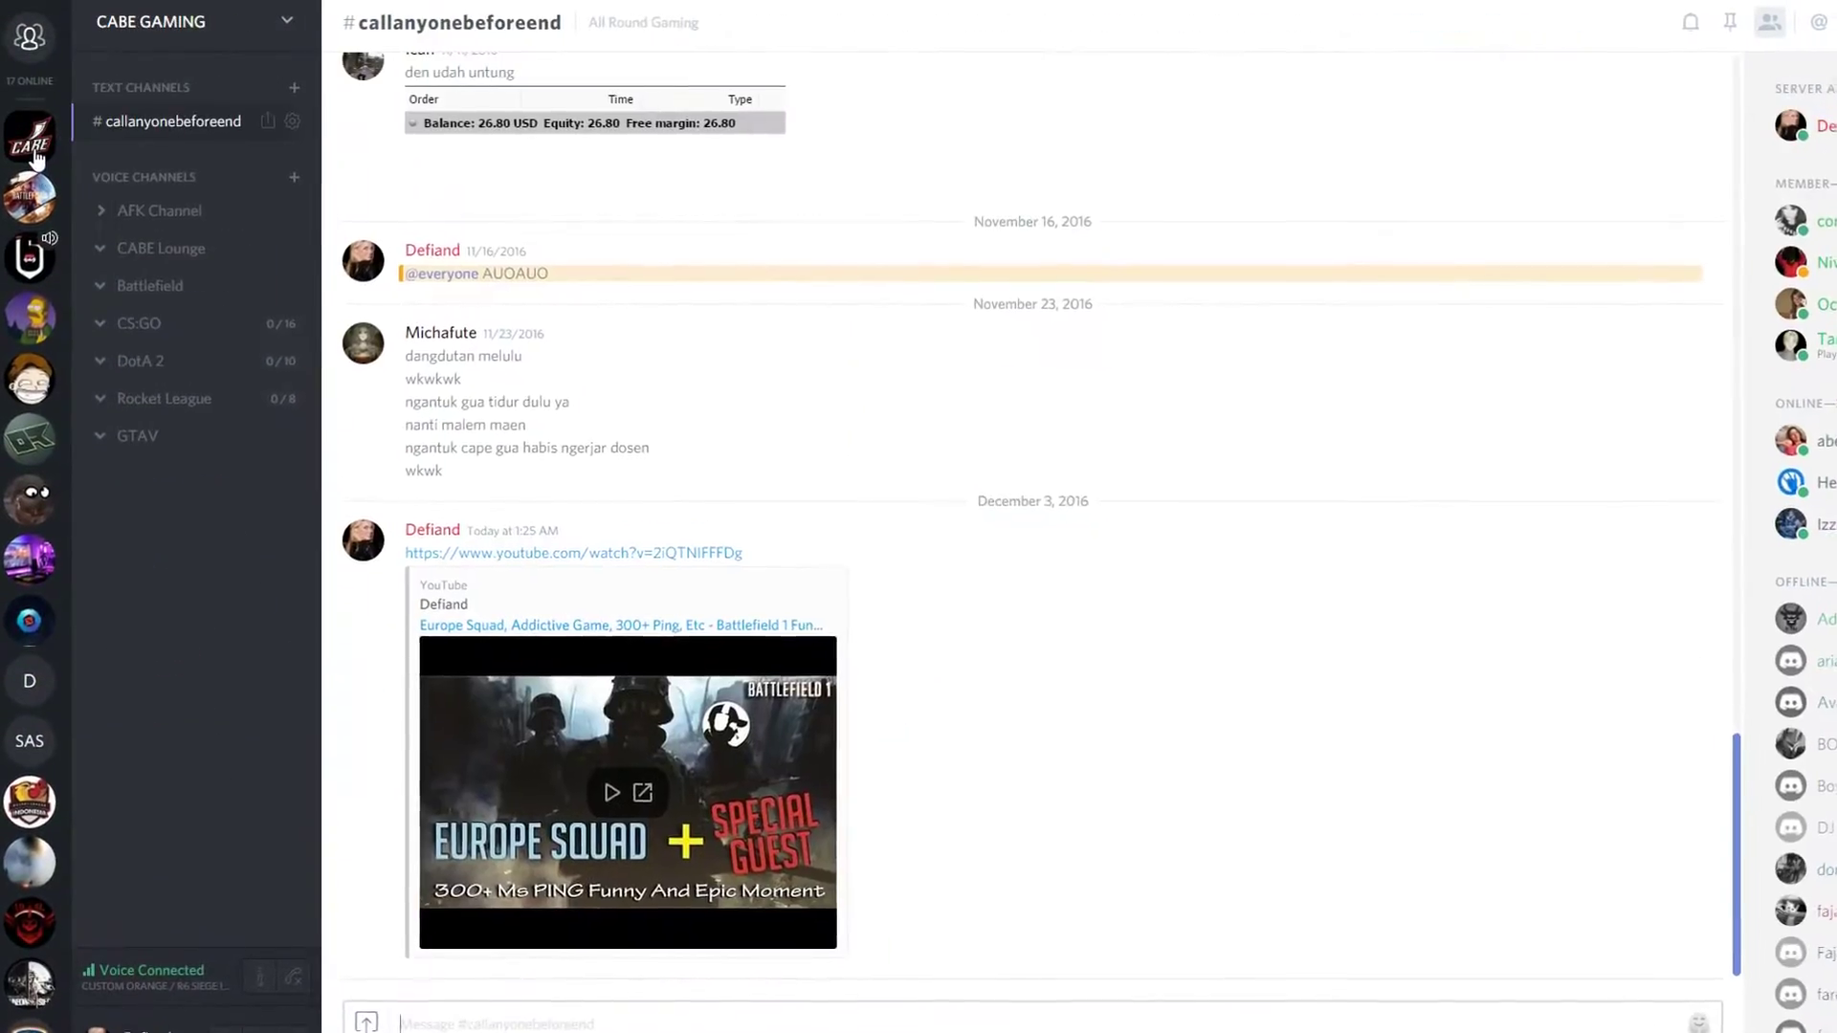
{"action": "left_click", "coordinate": [40, 193]}
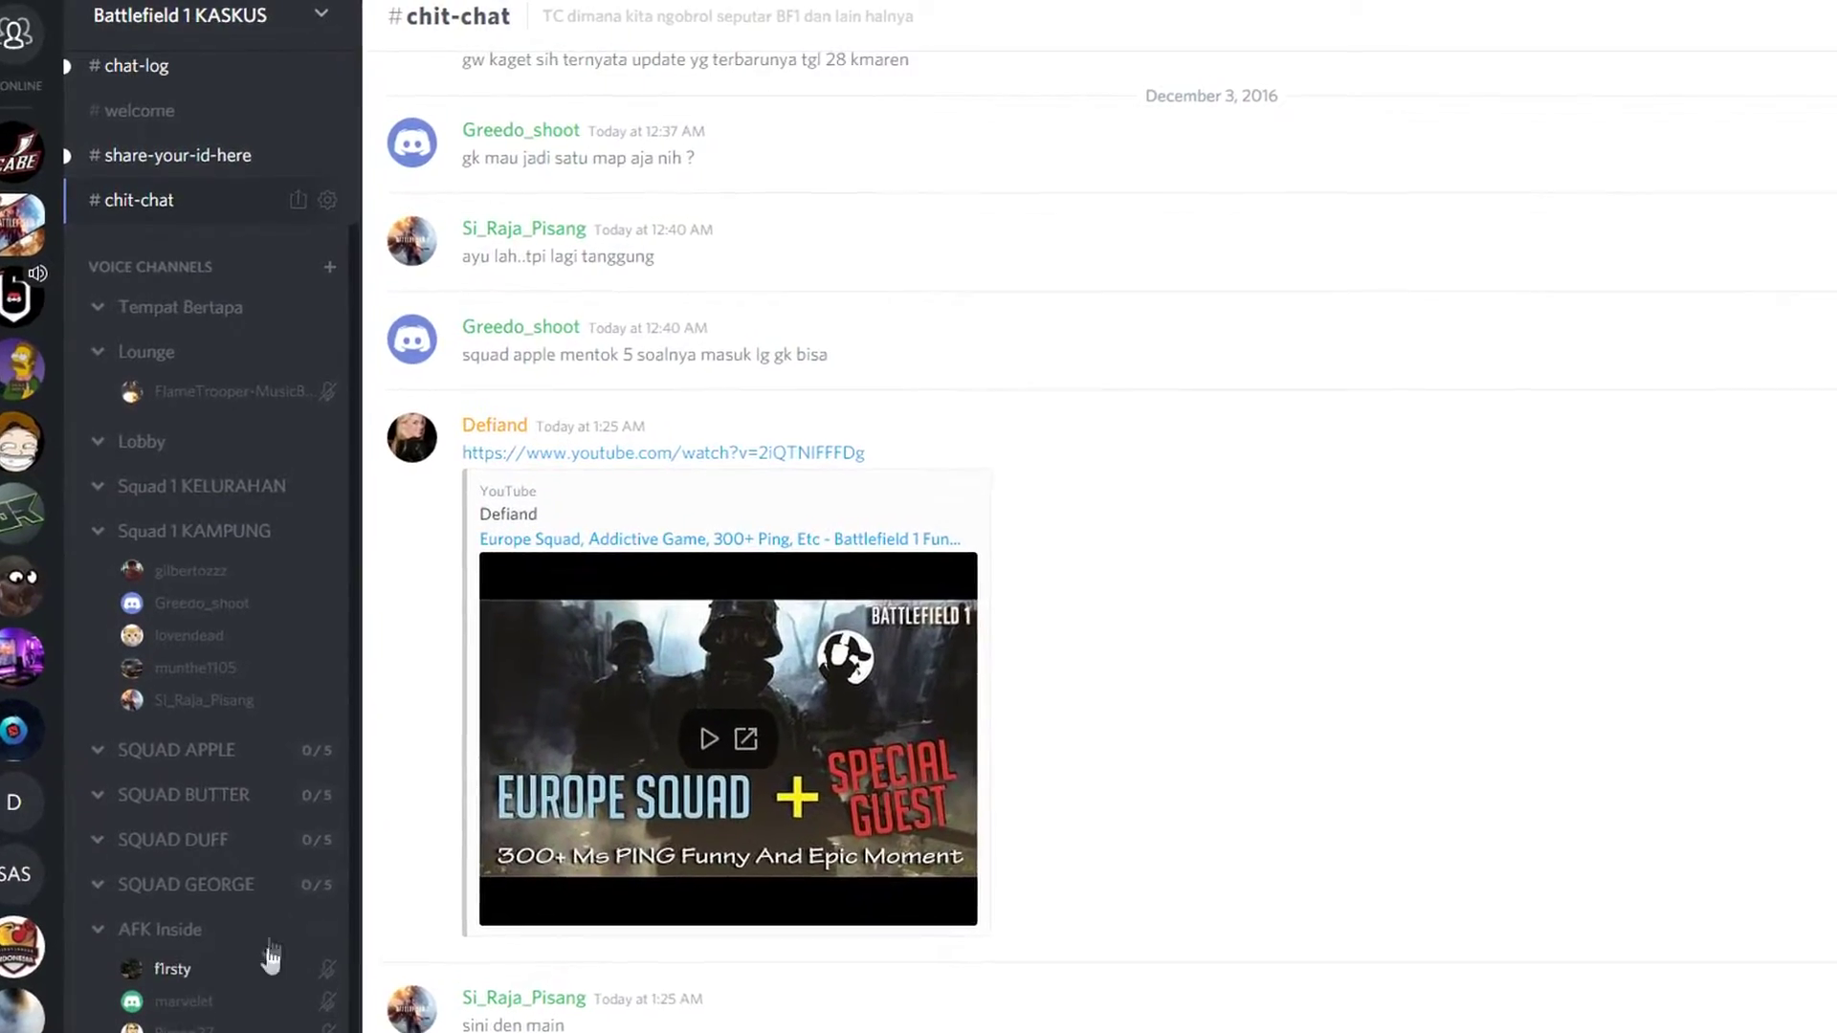
{"action": "scroll", "coordinate": [727, 727], "scroll_direction": "up", "scroll_amount": 15}
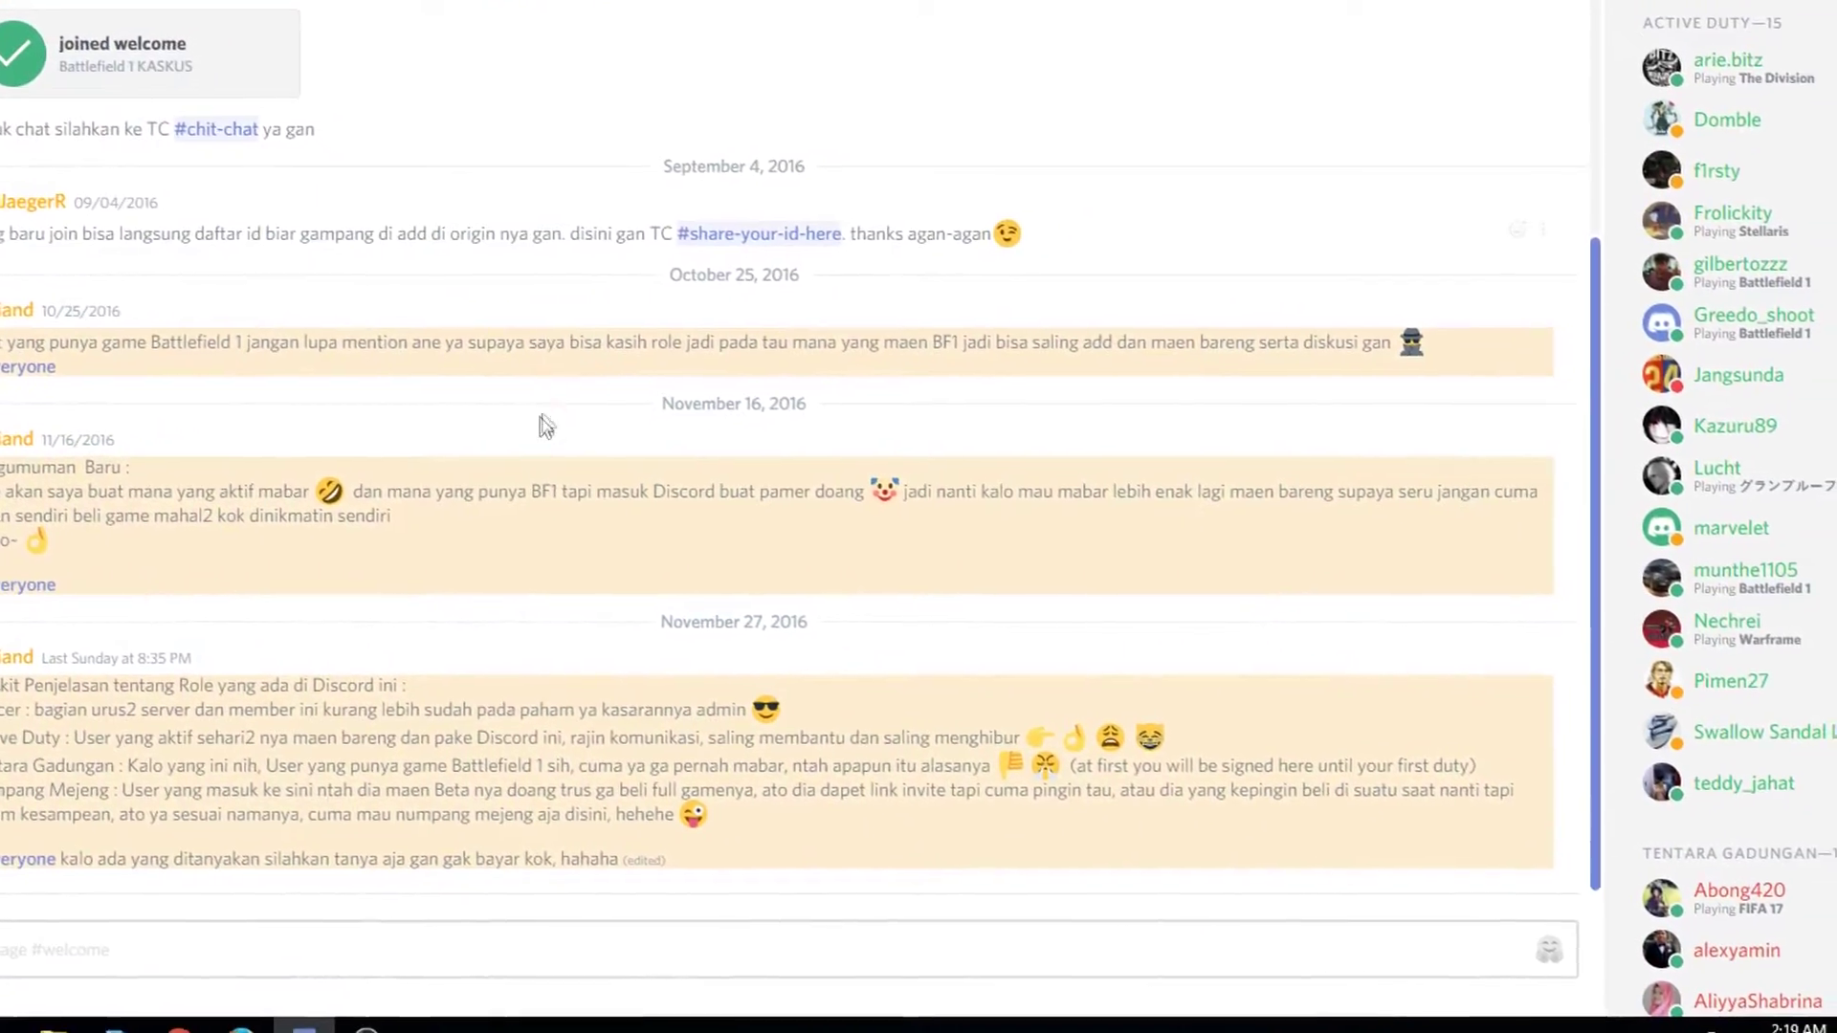
{"action": "scroll", "coordinate": [535, 411], "scroll_direction": "up", "scroll_amount": 5}
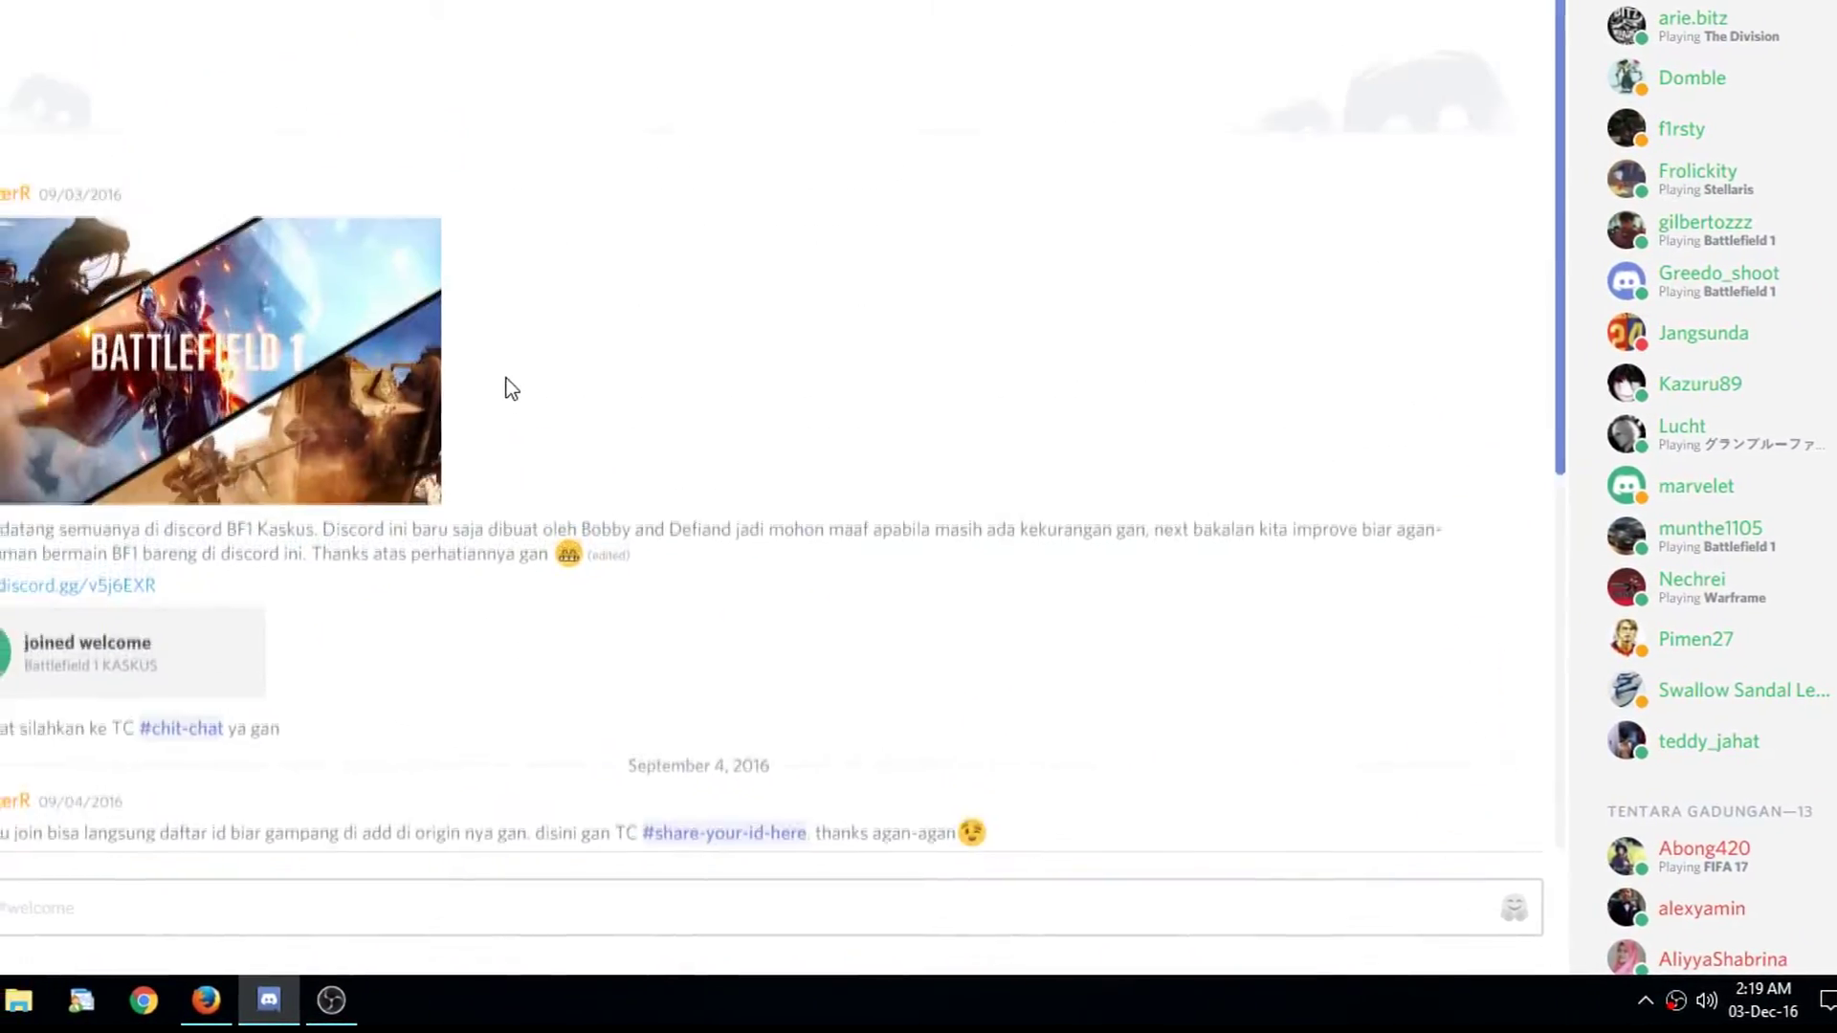
{"action": "scroll", "coordinate": [507, 386], "scroll_direction": "up", "scroll_amount": 2}
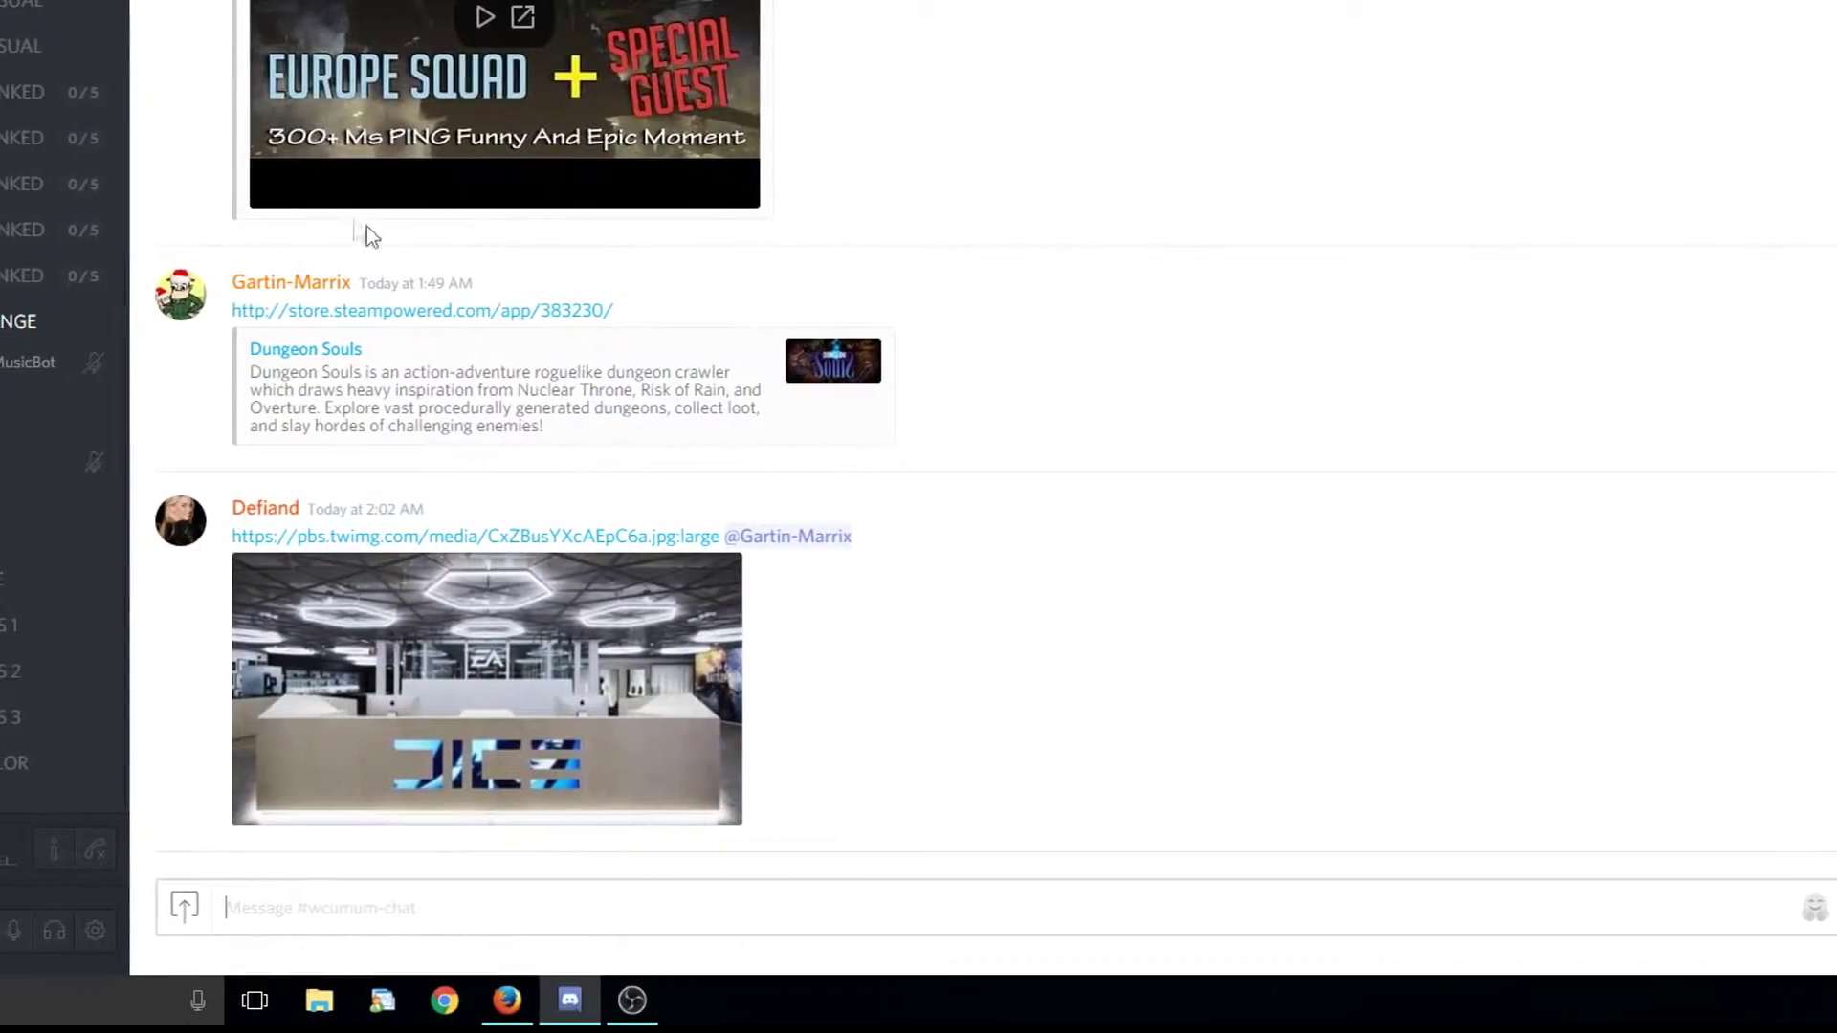
{"action": "scroll", "coordinate": [540, 340], "scroll_direction": "up", "scroll_amount": 5}
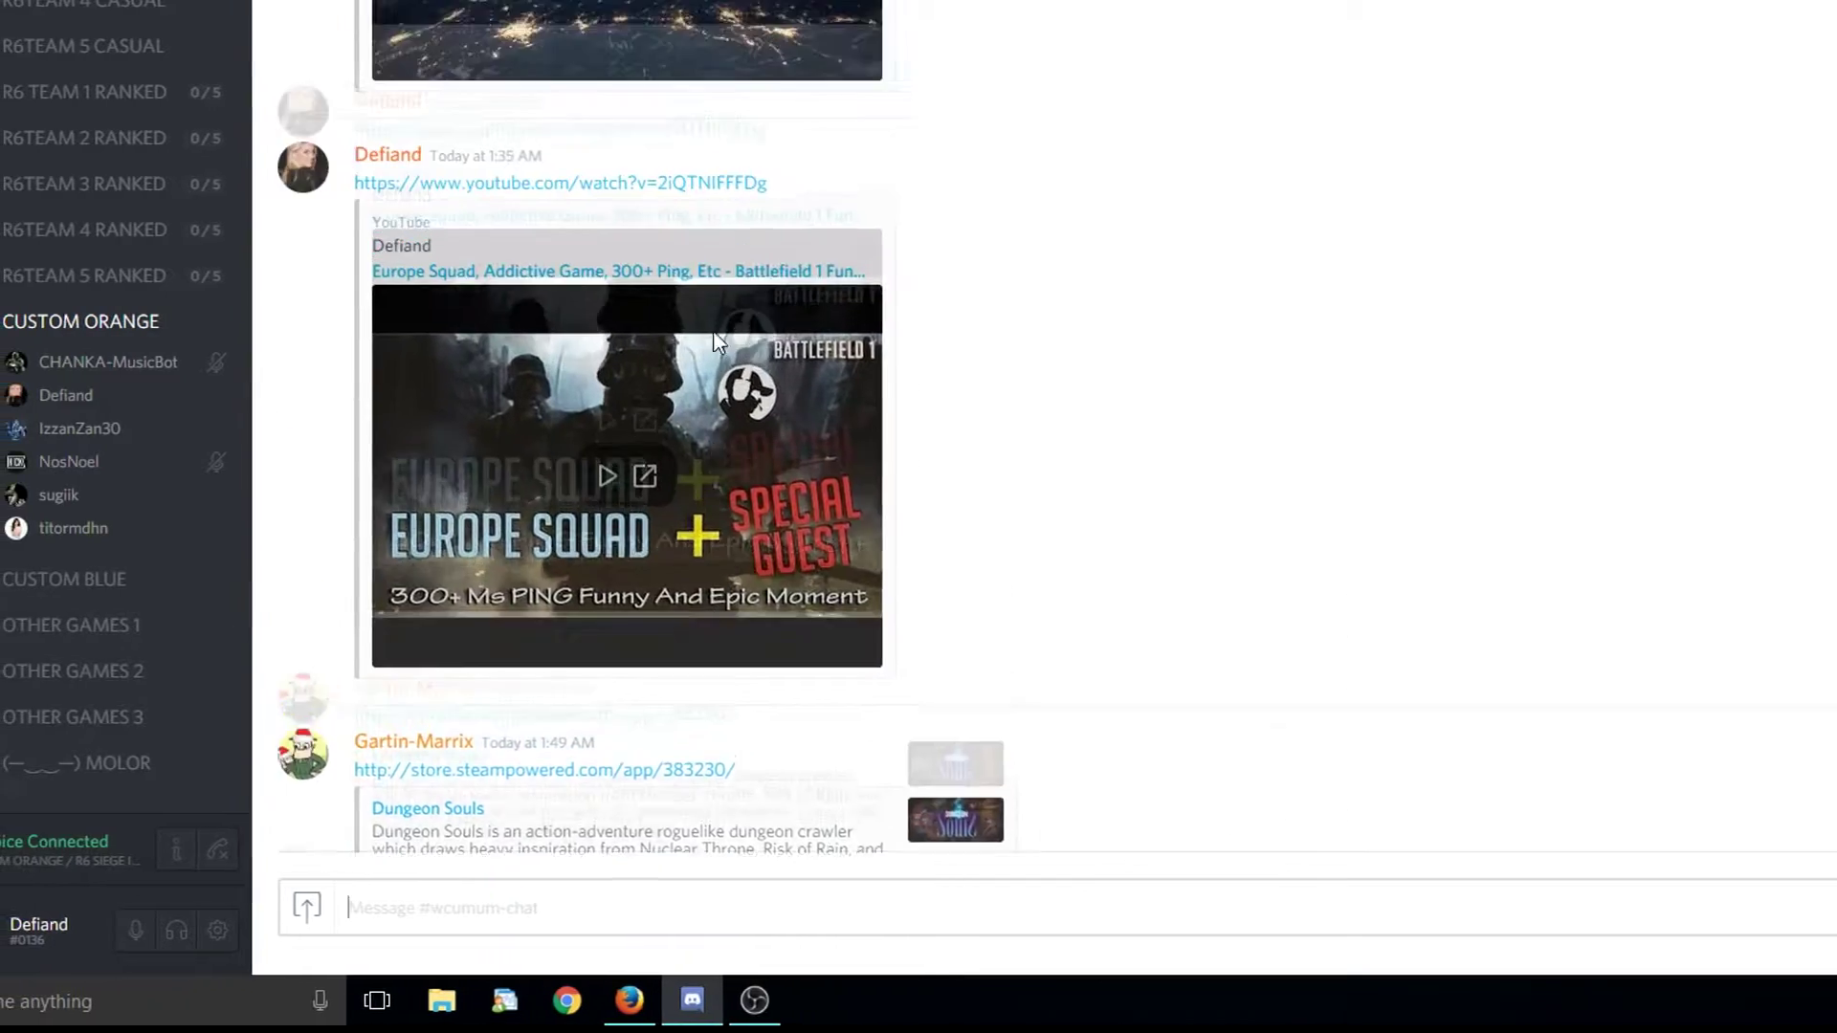
{"action": "scroll", "coordinate": [783, 343], "scroll_direction": "up", "scroll_amount": 10}
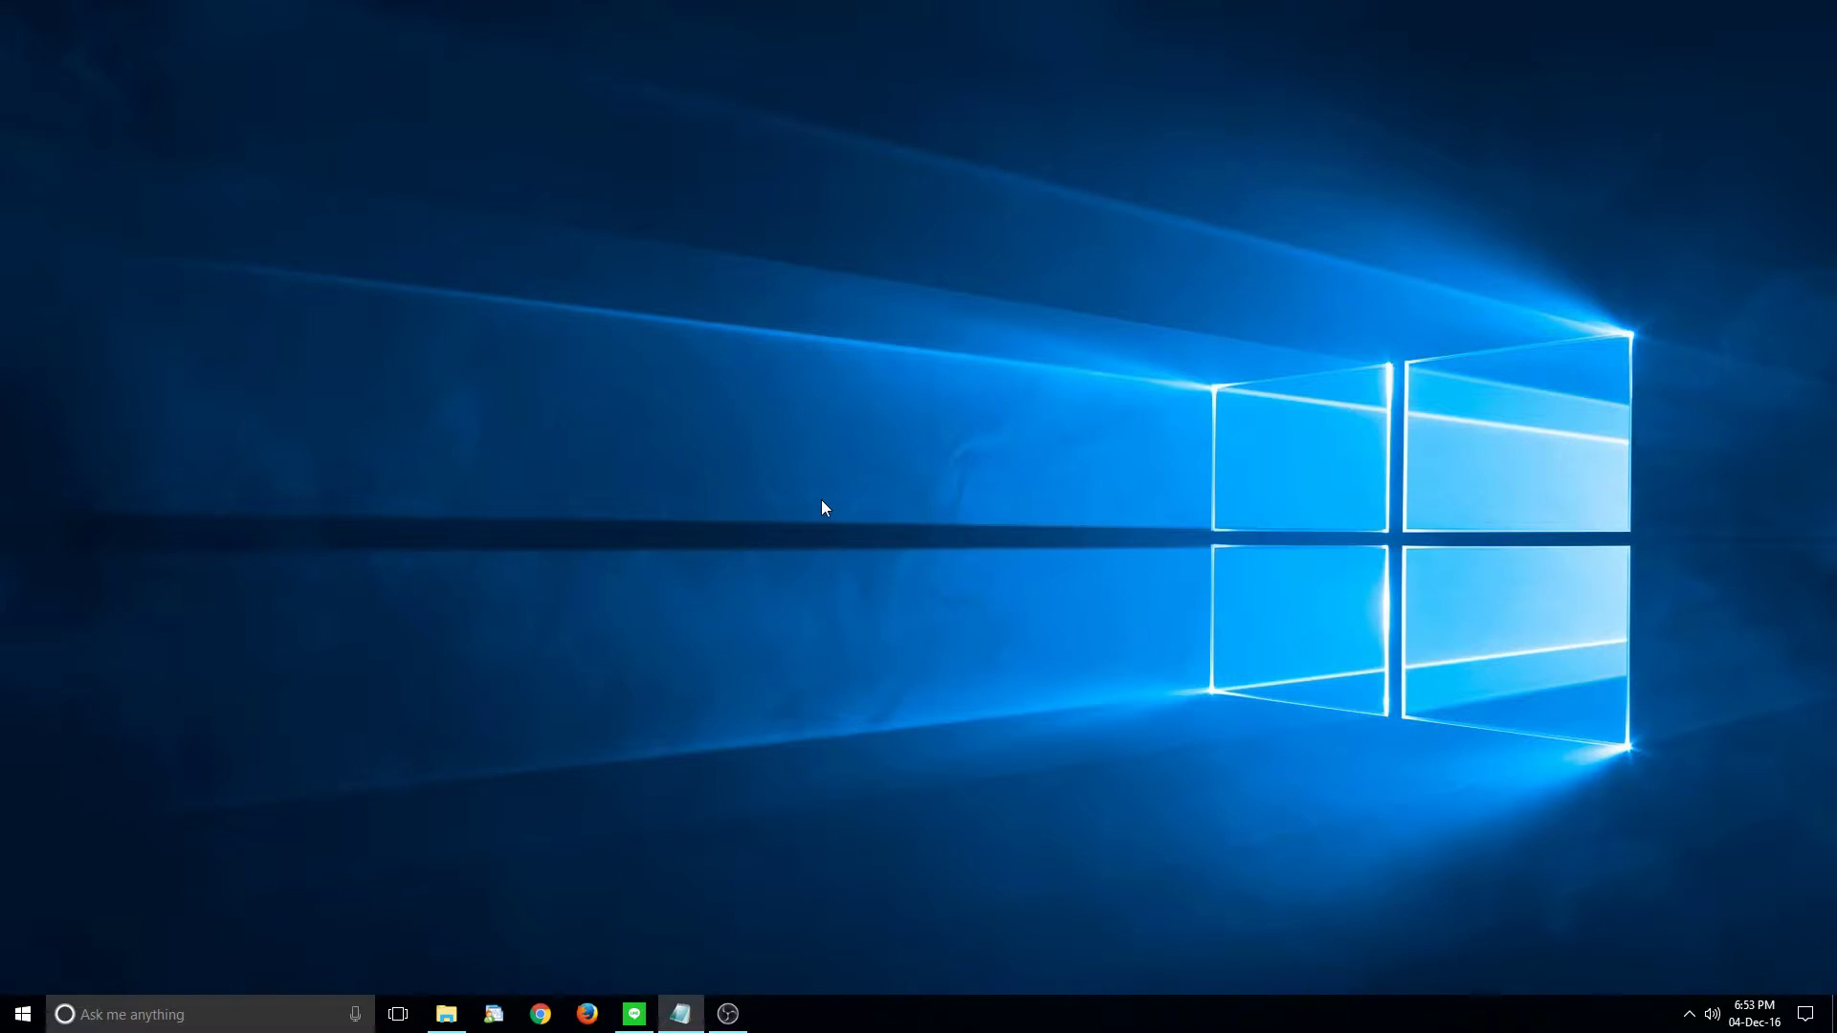
- Launch Discord from the Start search and maximize its window
{"action": "left_click", "coordinate": [23, 1014]}
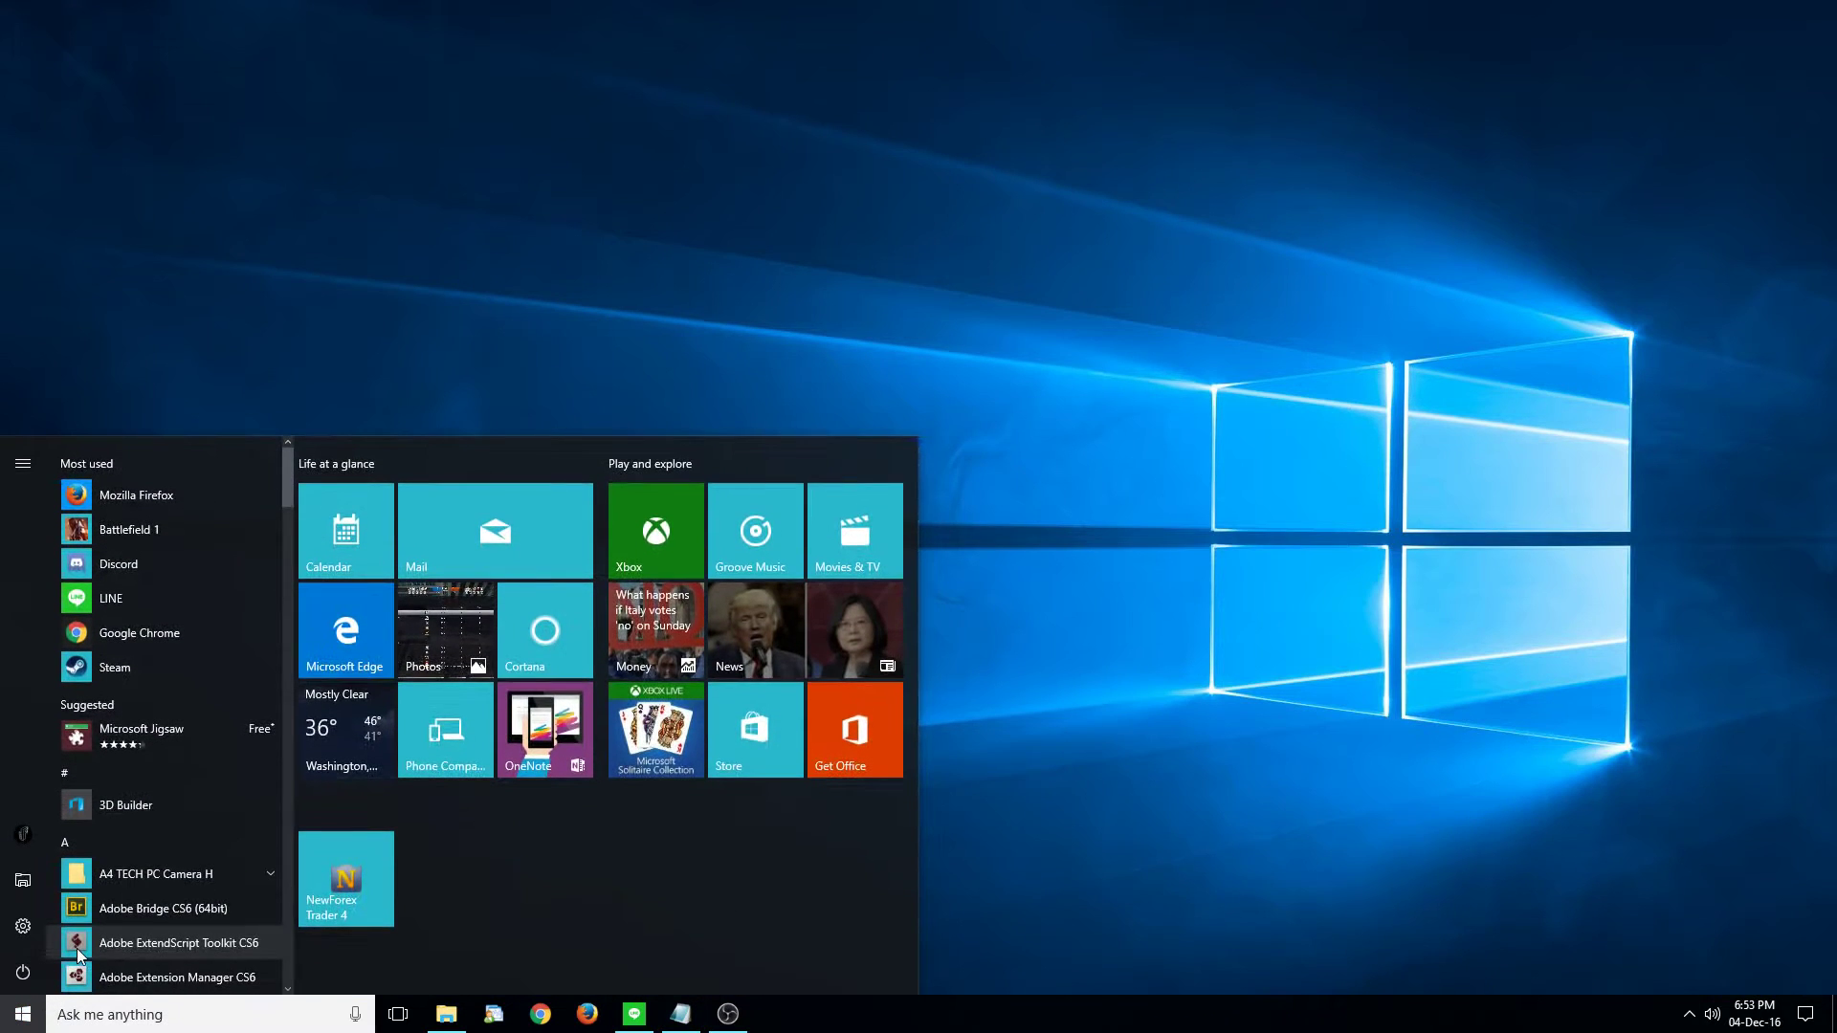
{"action": "type", "text": "discord"}
{"action": "key", "text": "Return"}
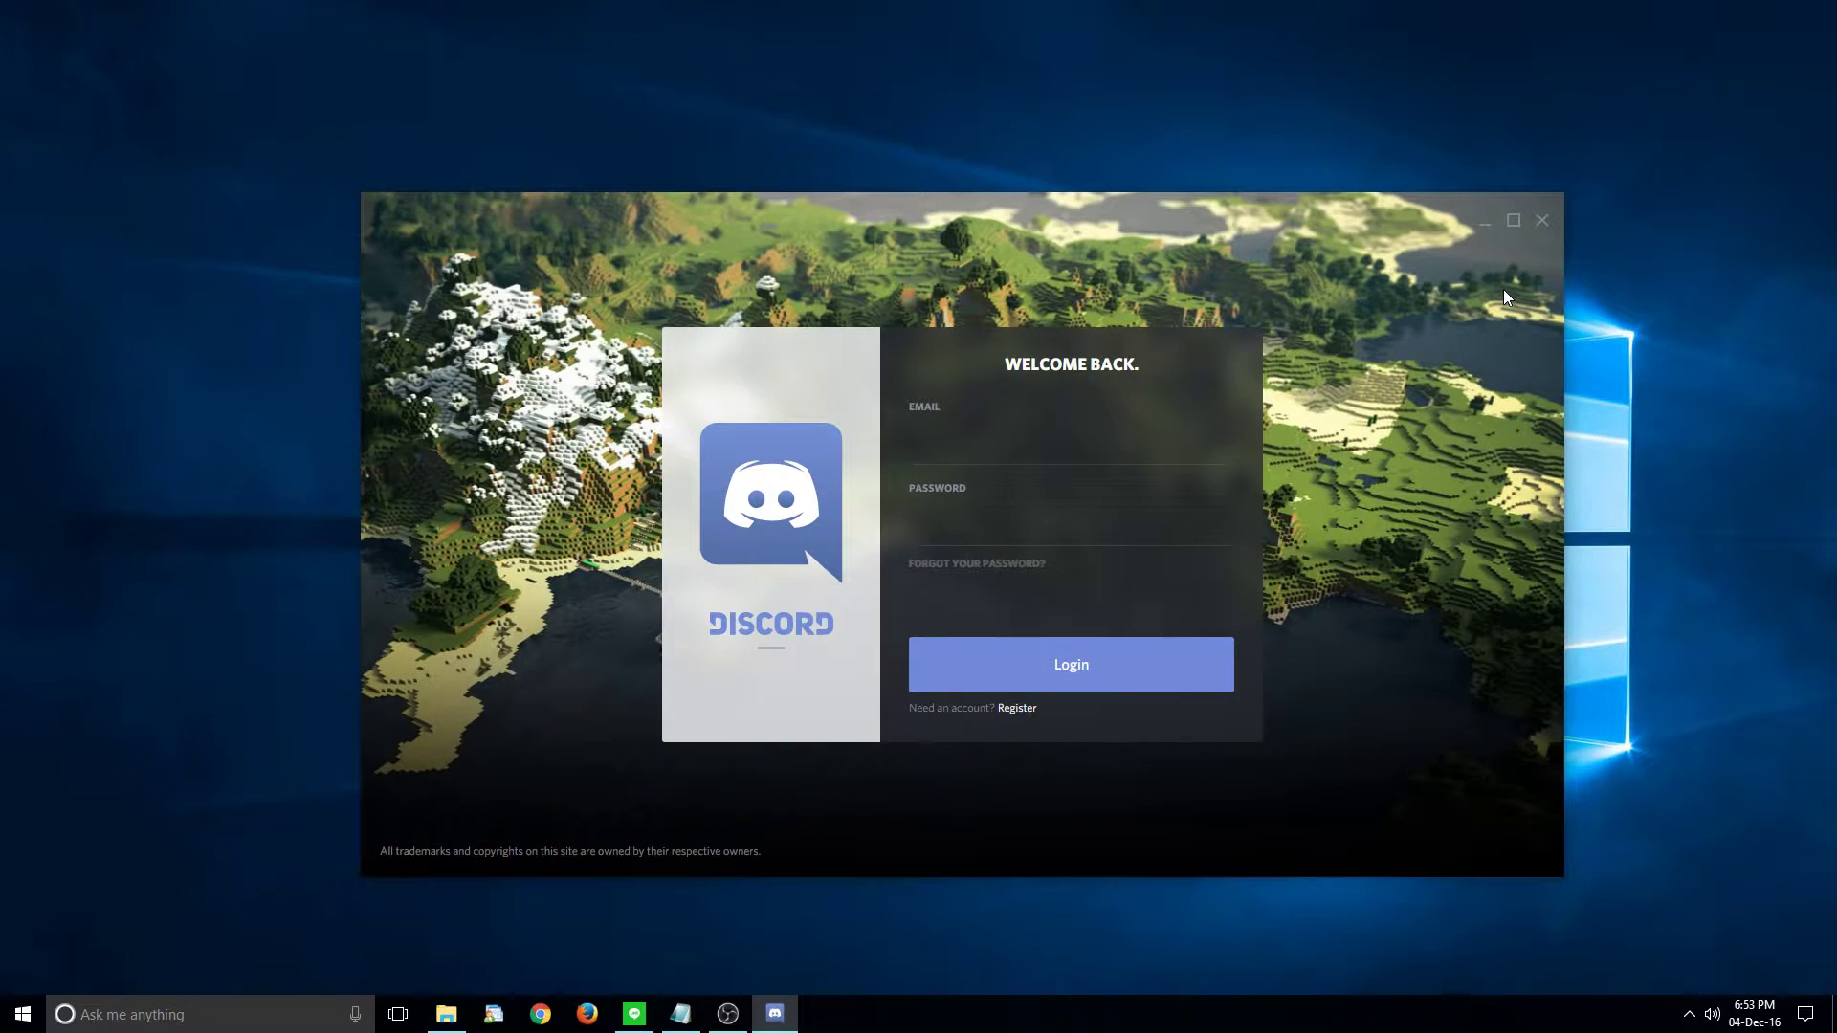
{"action": "left_click", "coordinate": [1513, 220]}
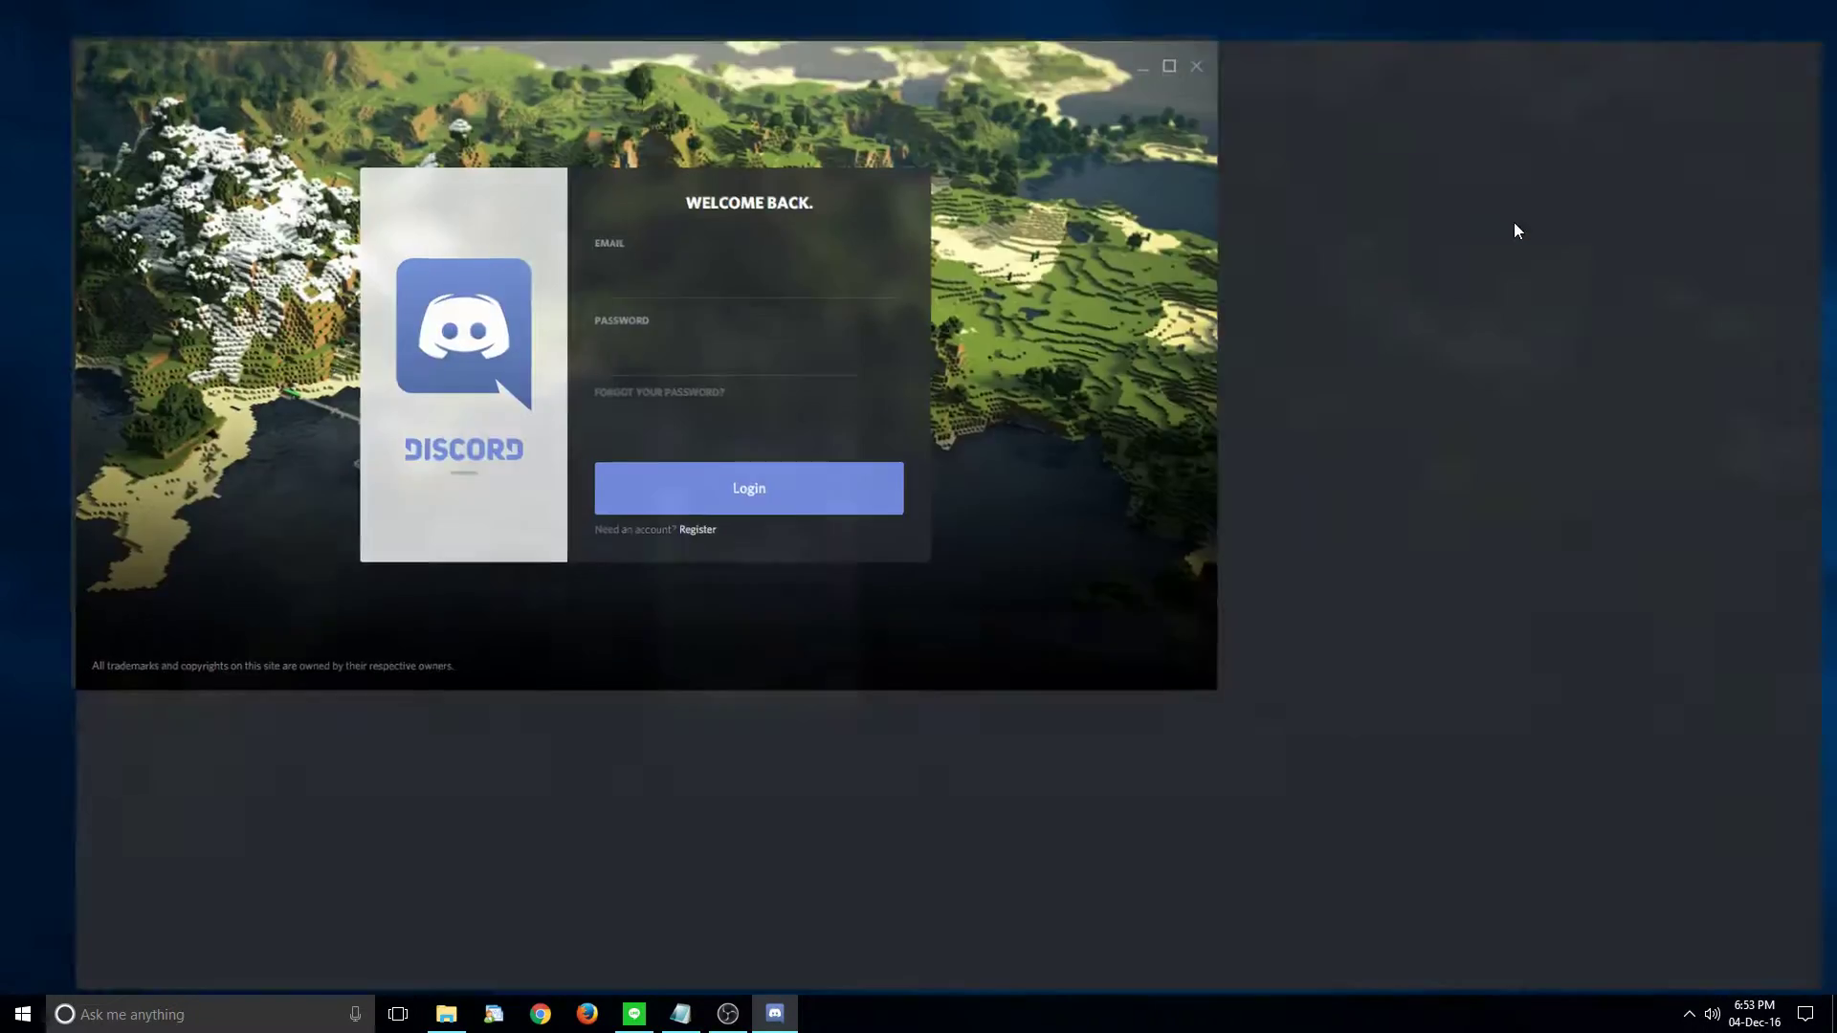
- Sign in with the account e-mail and password
{"action": "left_click", "coordinate": [970, 411]}
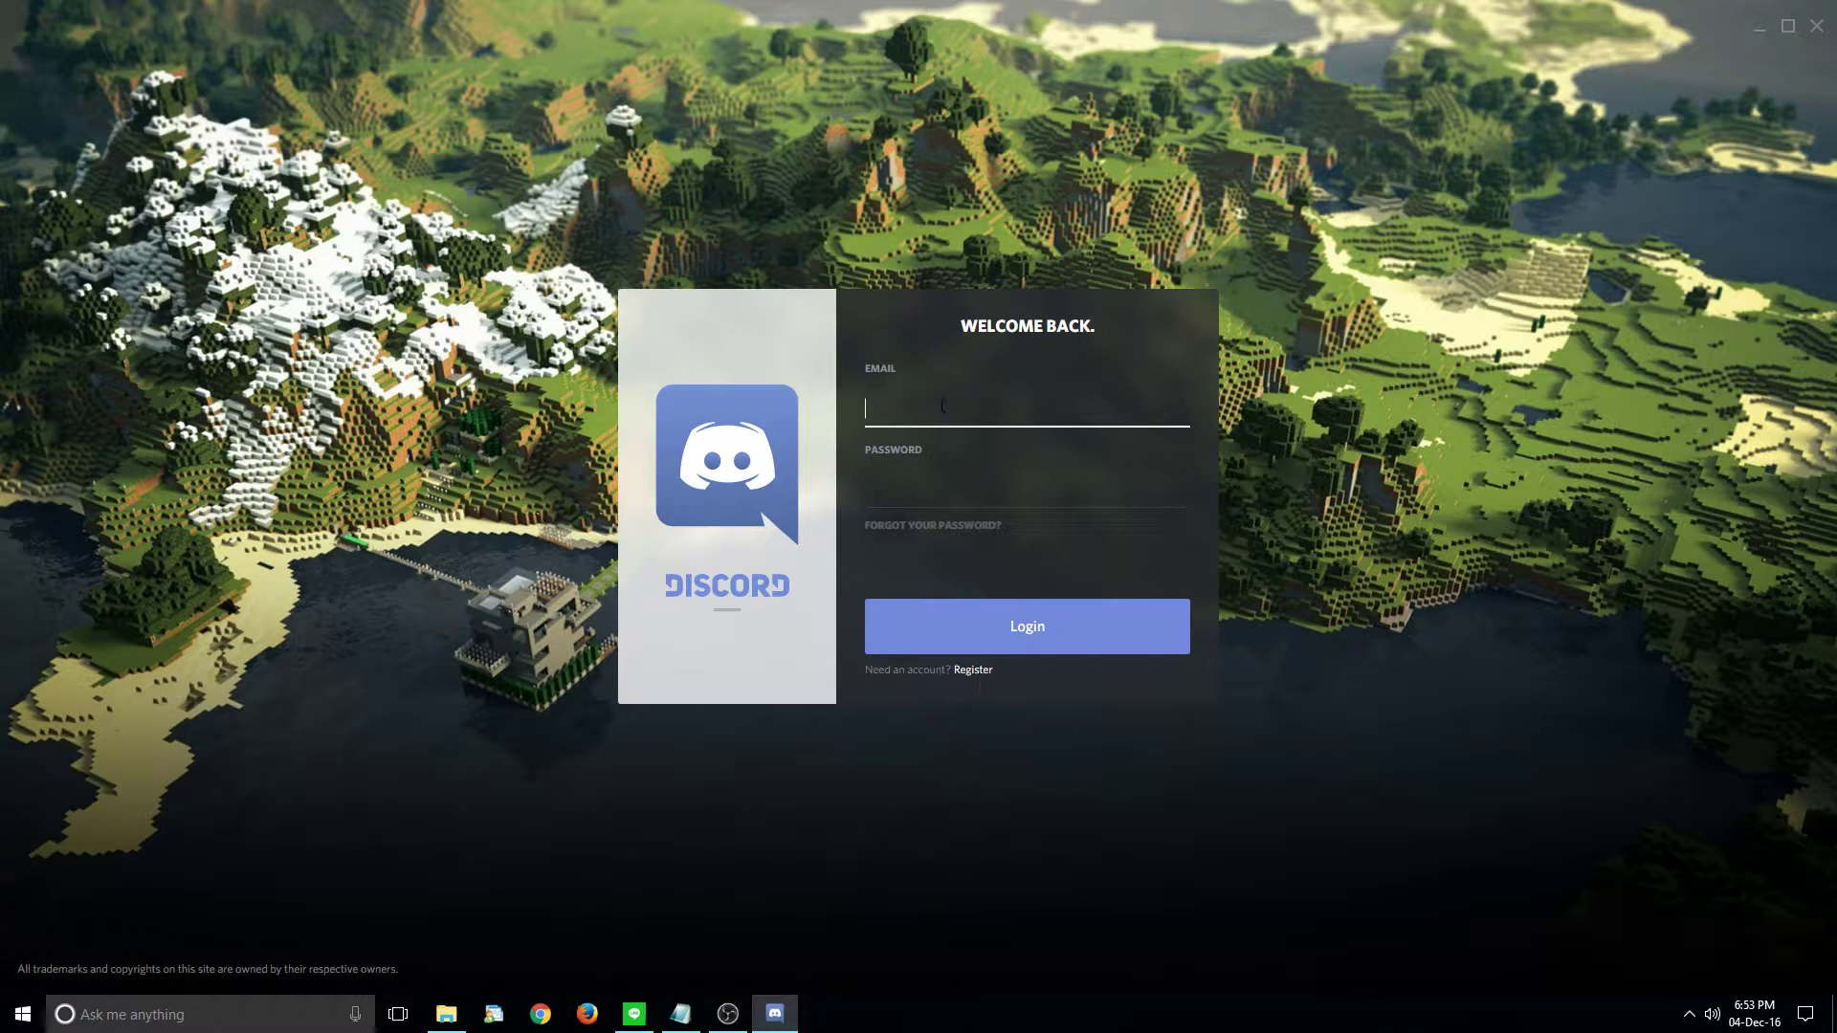
{"action": "key", "text": "Tab"}
{"action": "type", "text": "••••••••"}
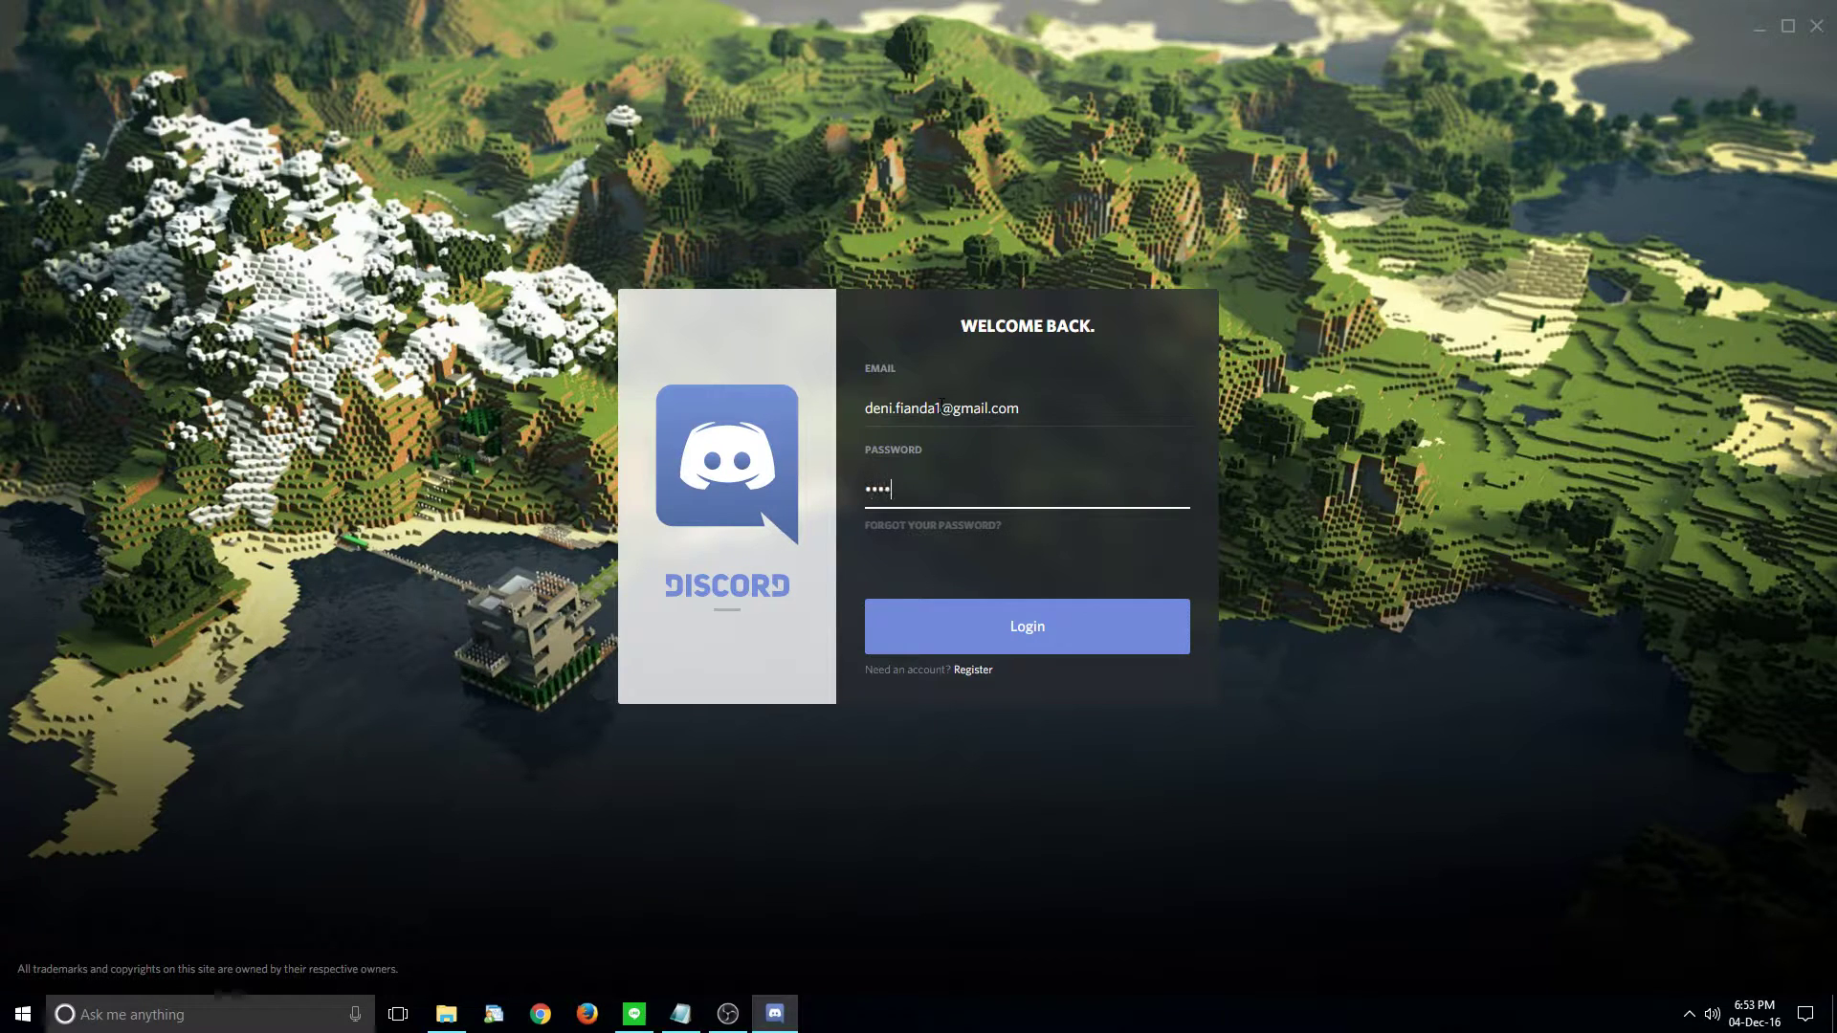
{"action": "key", "text": "Return"}
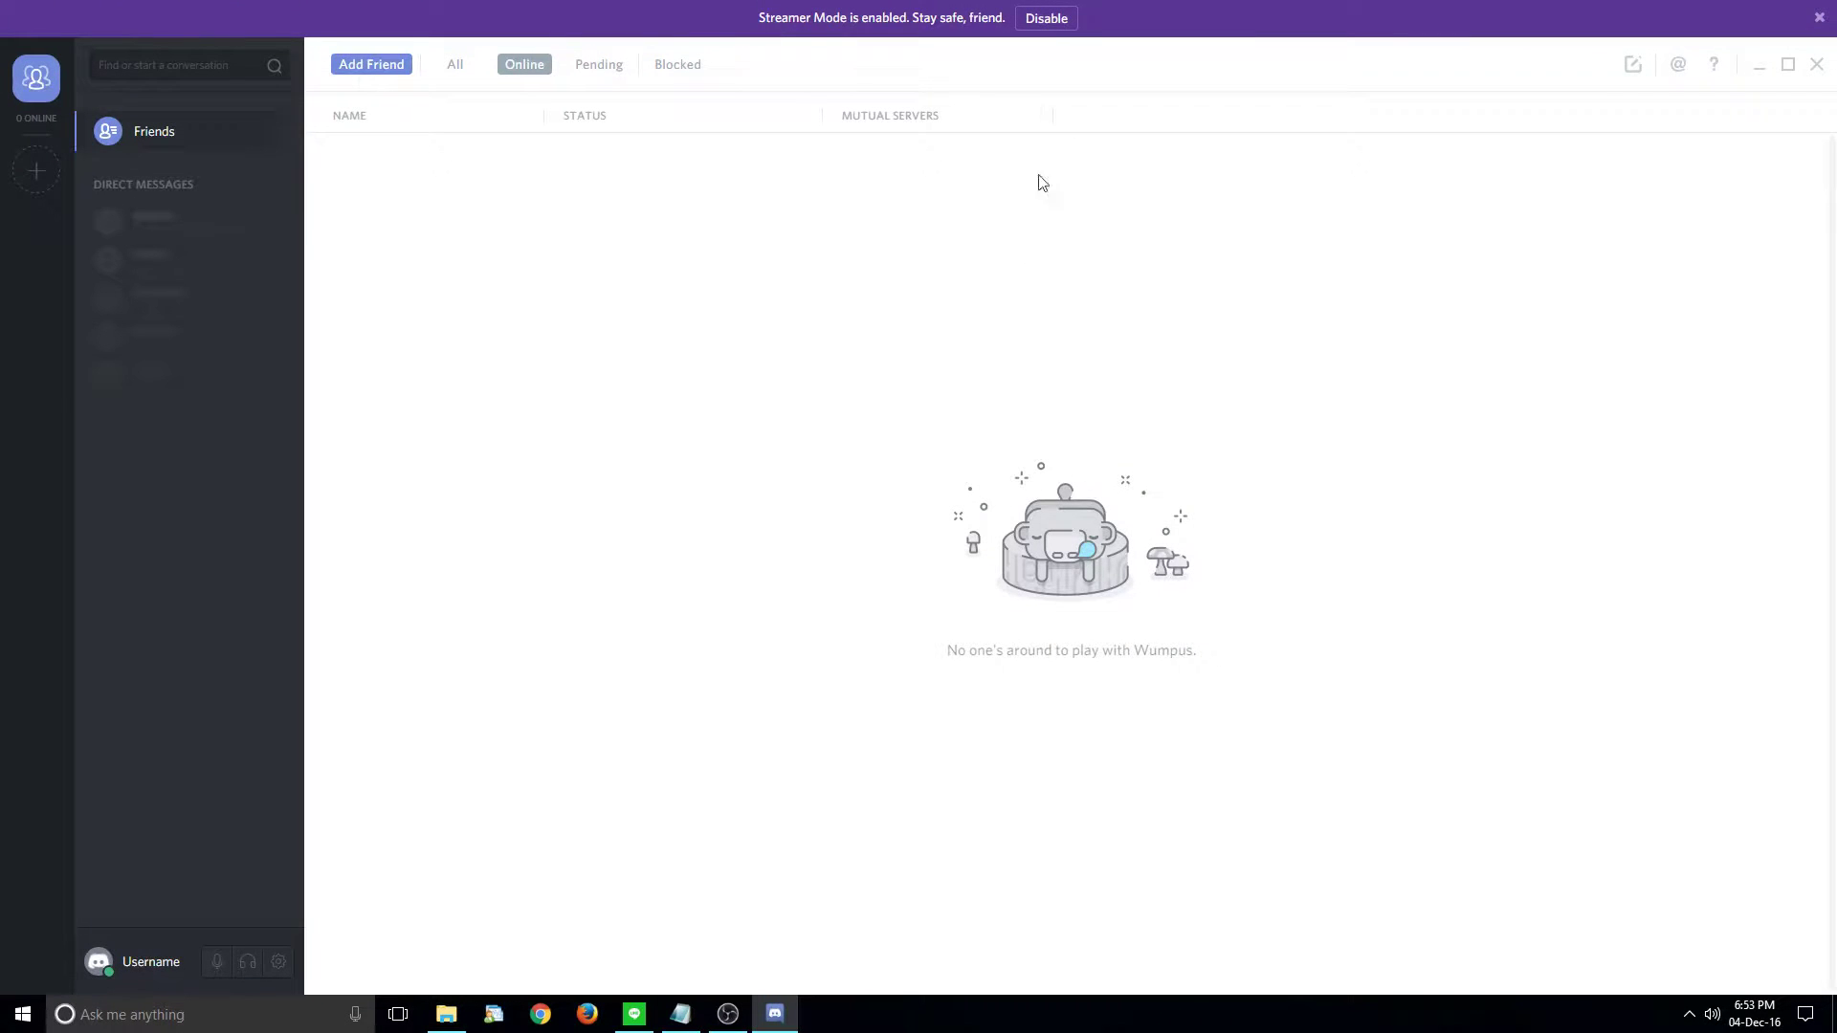
- Disable Streamer Mode from the banner and open User Settings via the gear icon
{"action": "left_click", "coordinate": [1046, 18]}
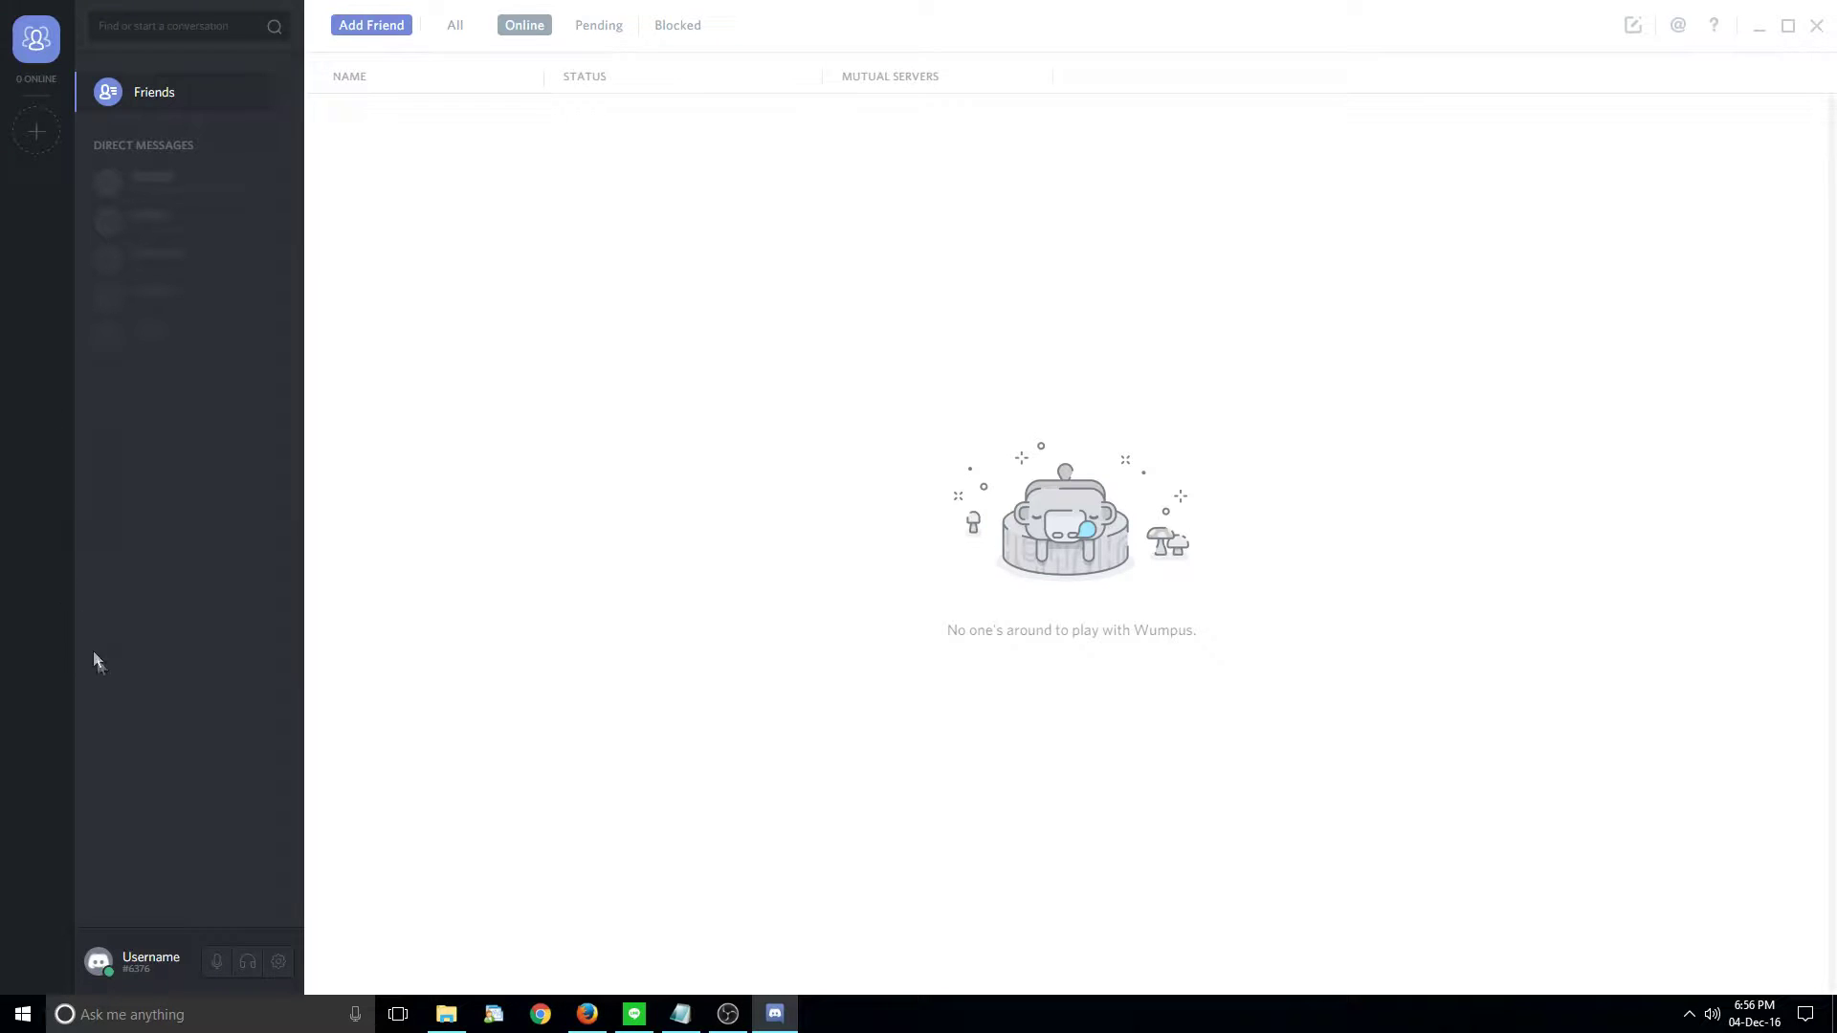
{"action": "left_click", "coordinate": [267, 955]}
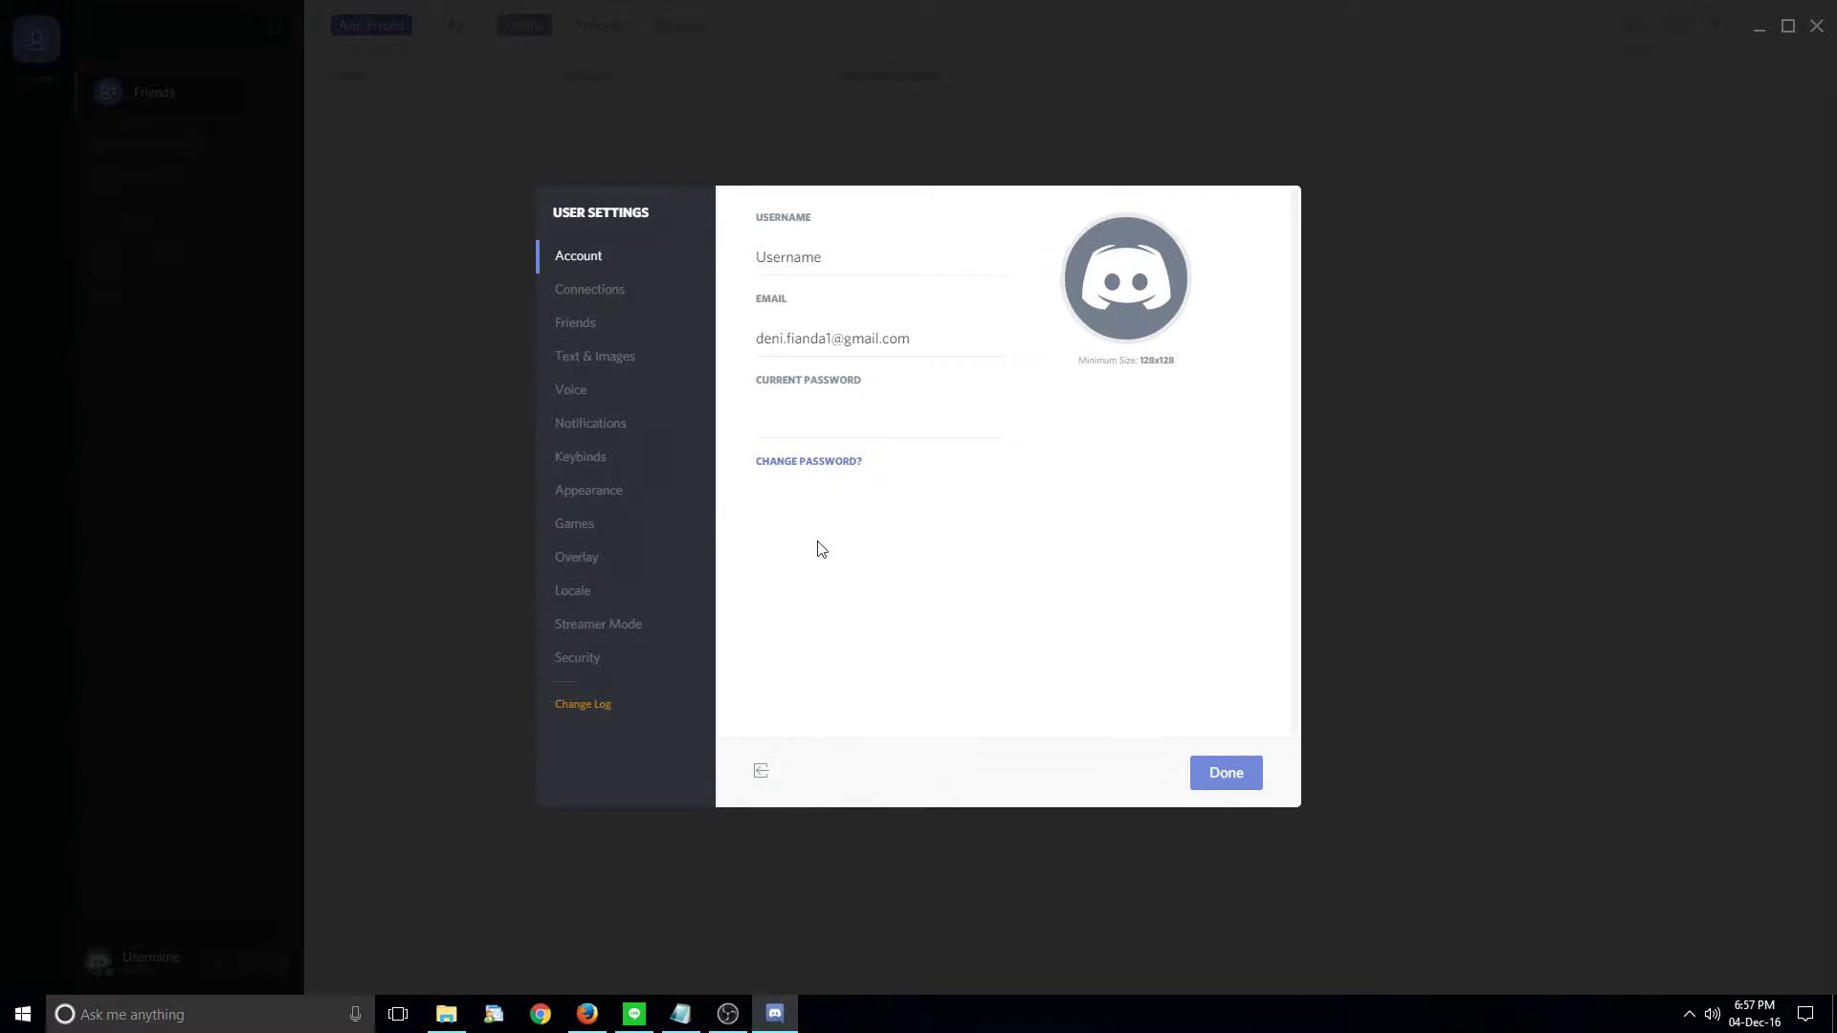
- Open the Voice section, look over the Advanced tab, and return to the Basic tab
{"action": "left_click", "coordinate": [585, 392]}
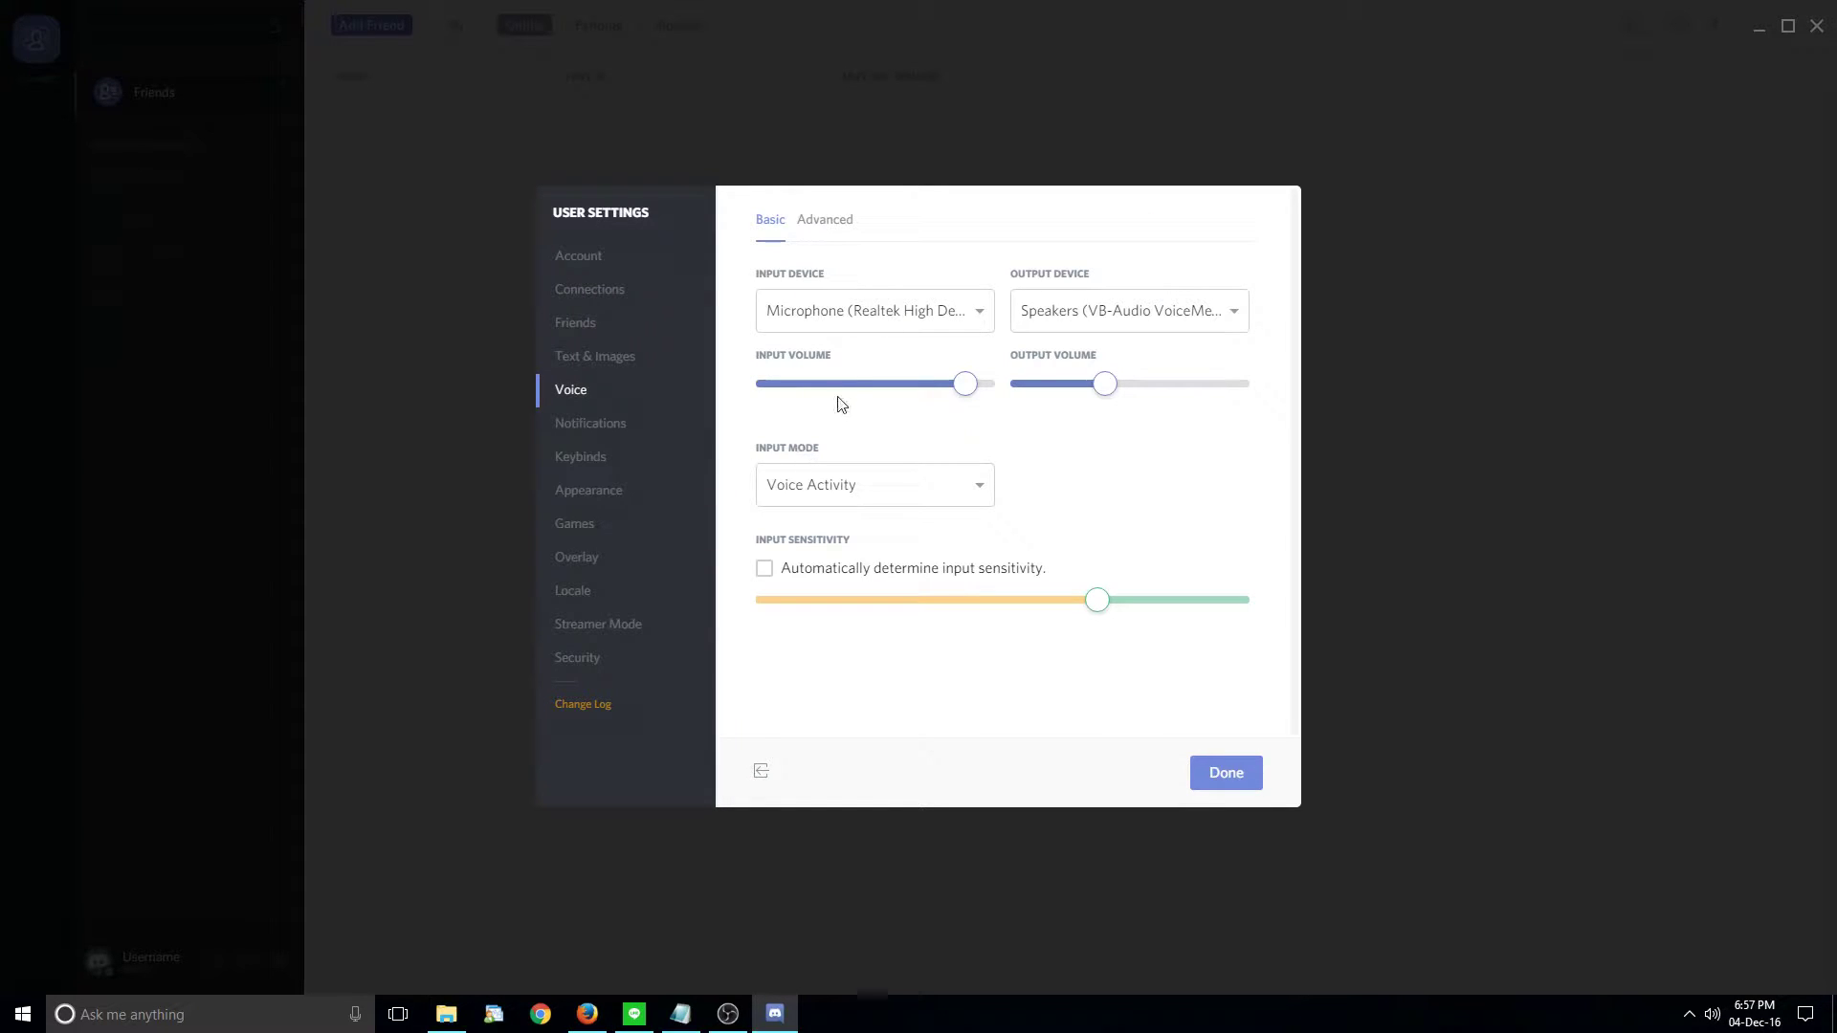
{"action": "left_click", "coordinate": [841, 222]}
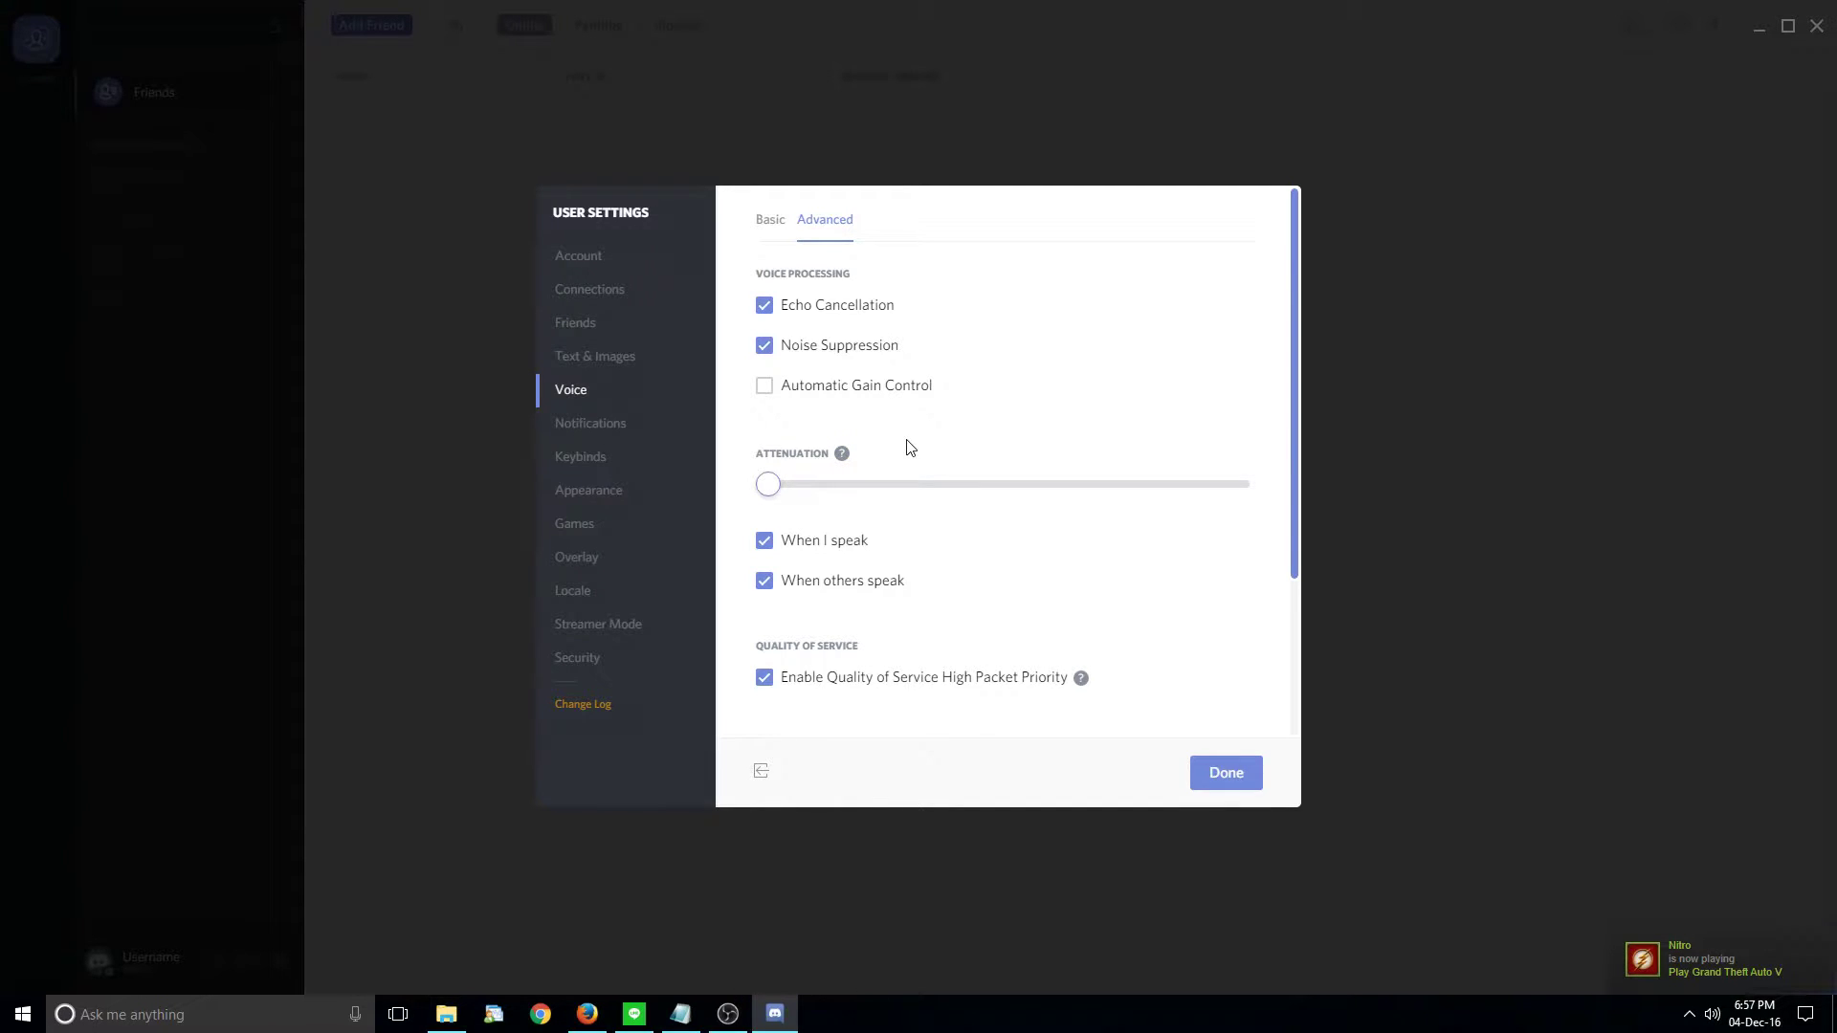
{"action": "mouse_move", "coordinate": [844, 455]}
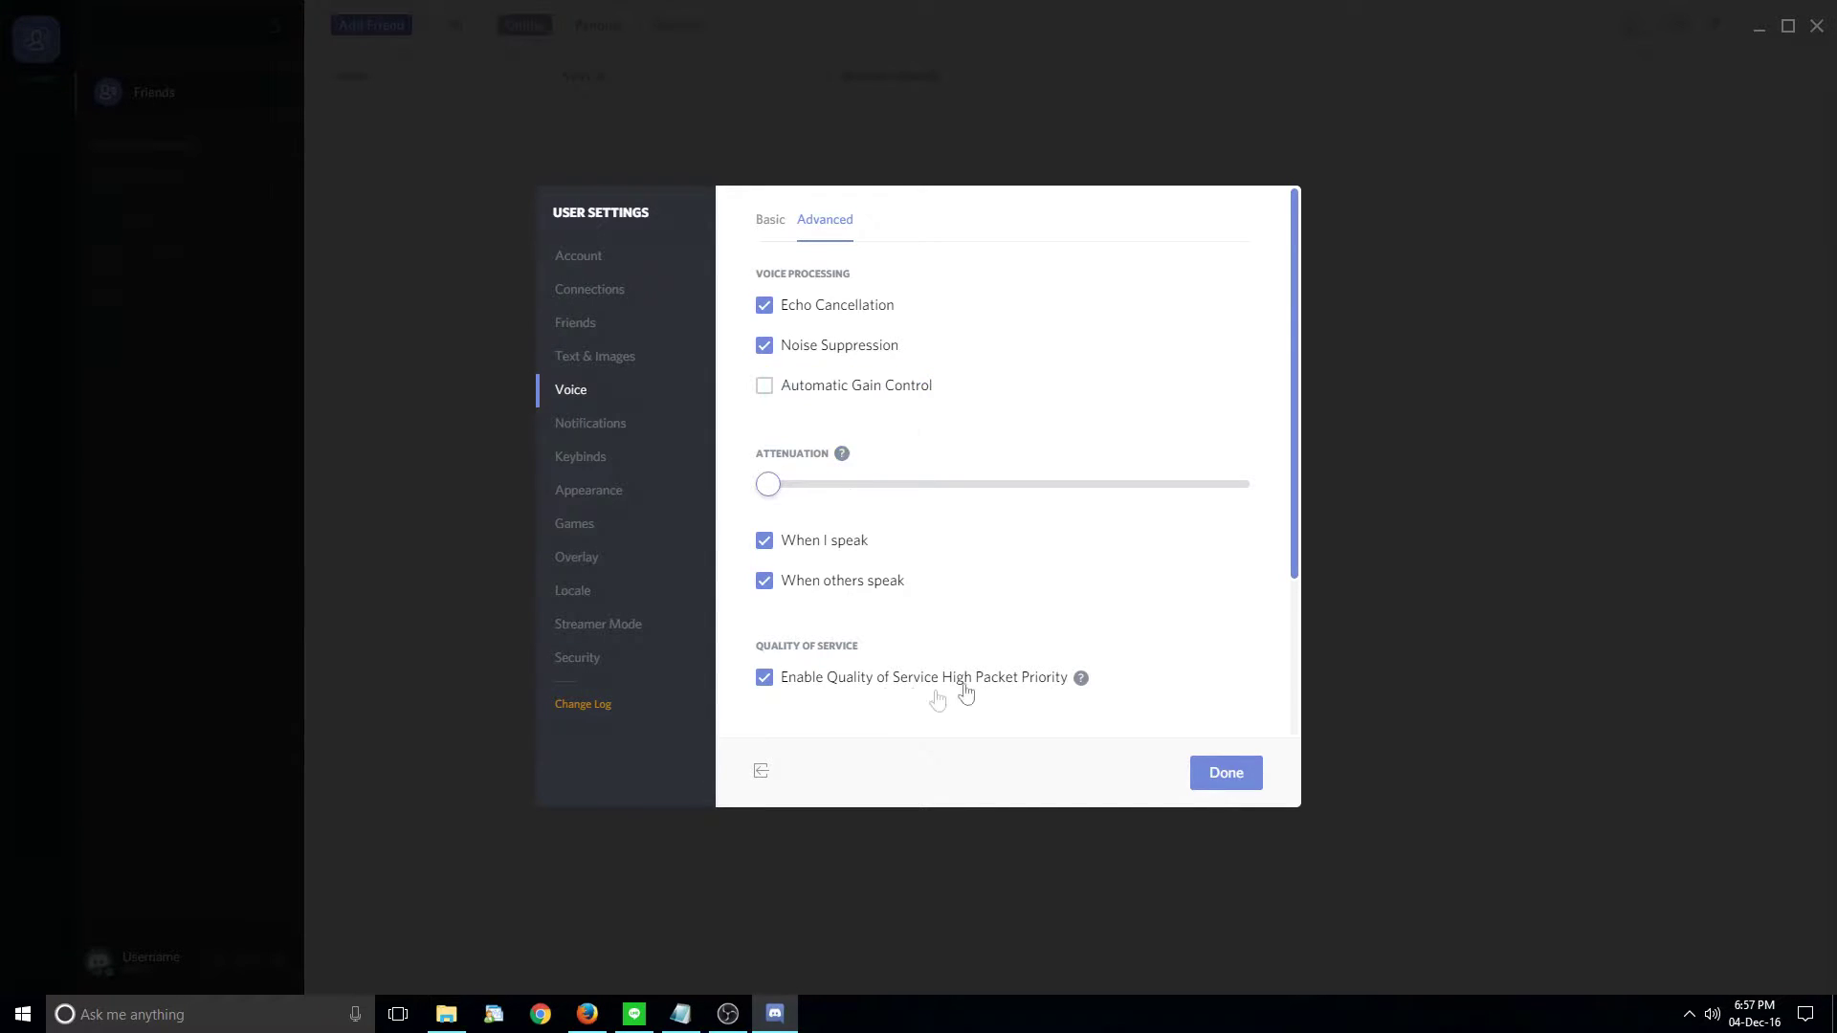
{"action": "left_click", "coordinate": [768, 223]}
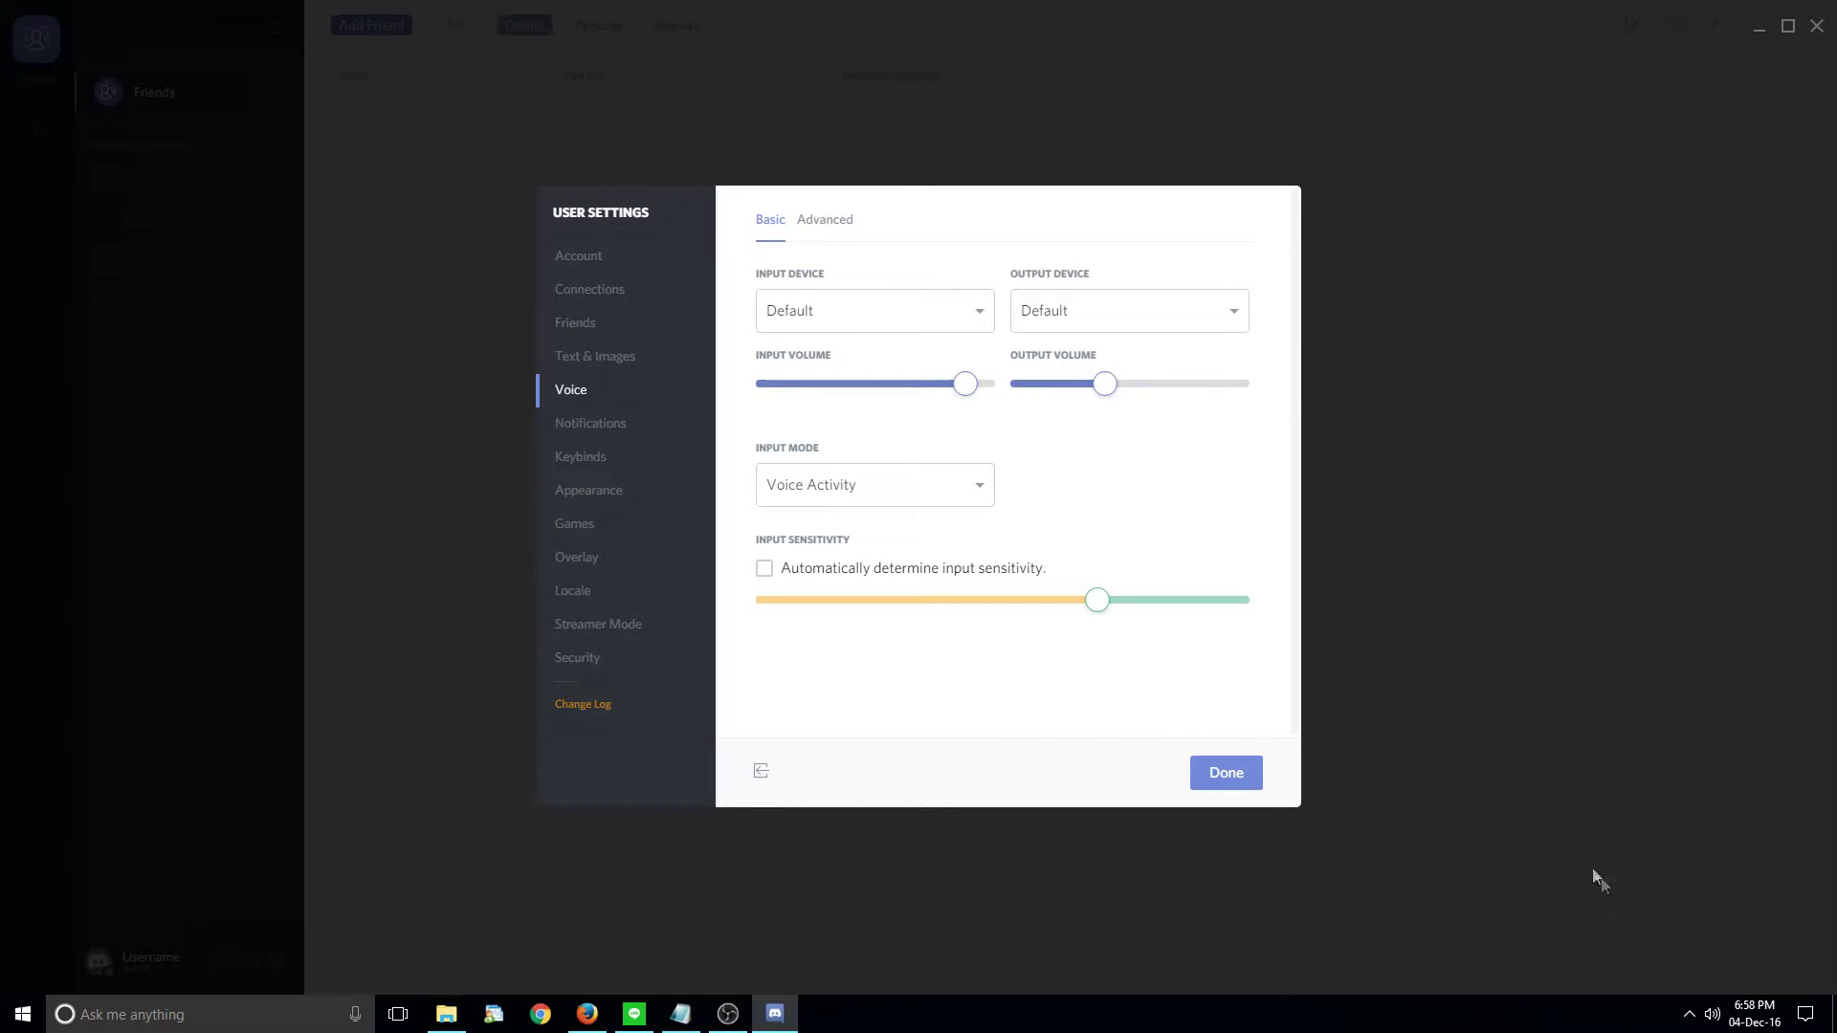
- Open the Windows playback devices list and place the Sound dialog beside Discord's voice settings
{"action": "right_click", "coordinate": [1713, 1018]}
{"action": "left_click", "coordinate": [1690, 937]}
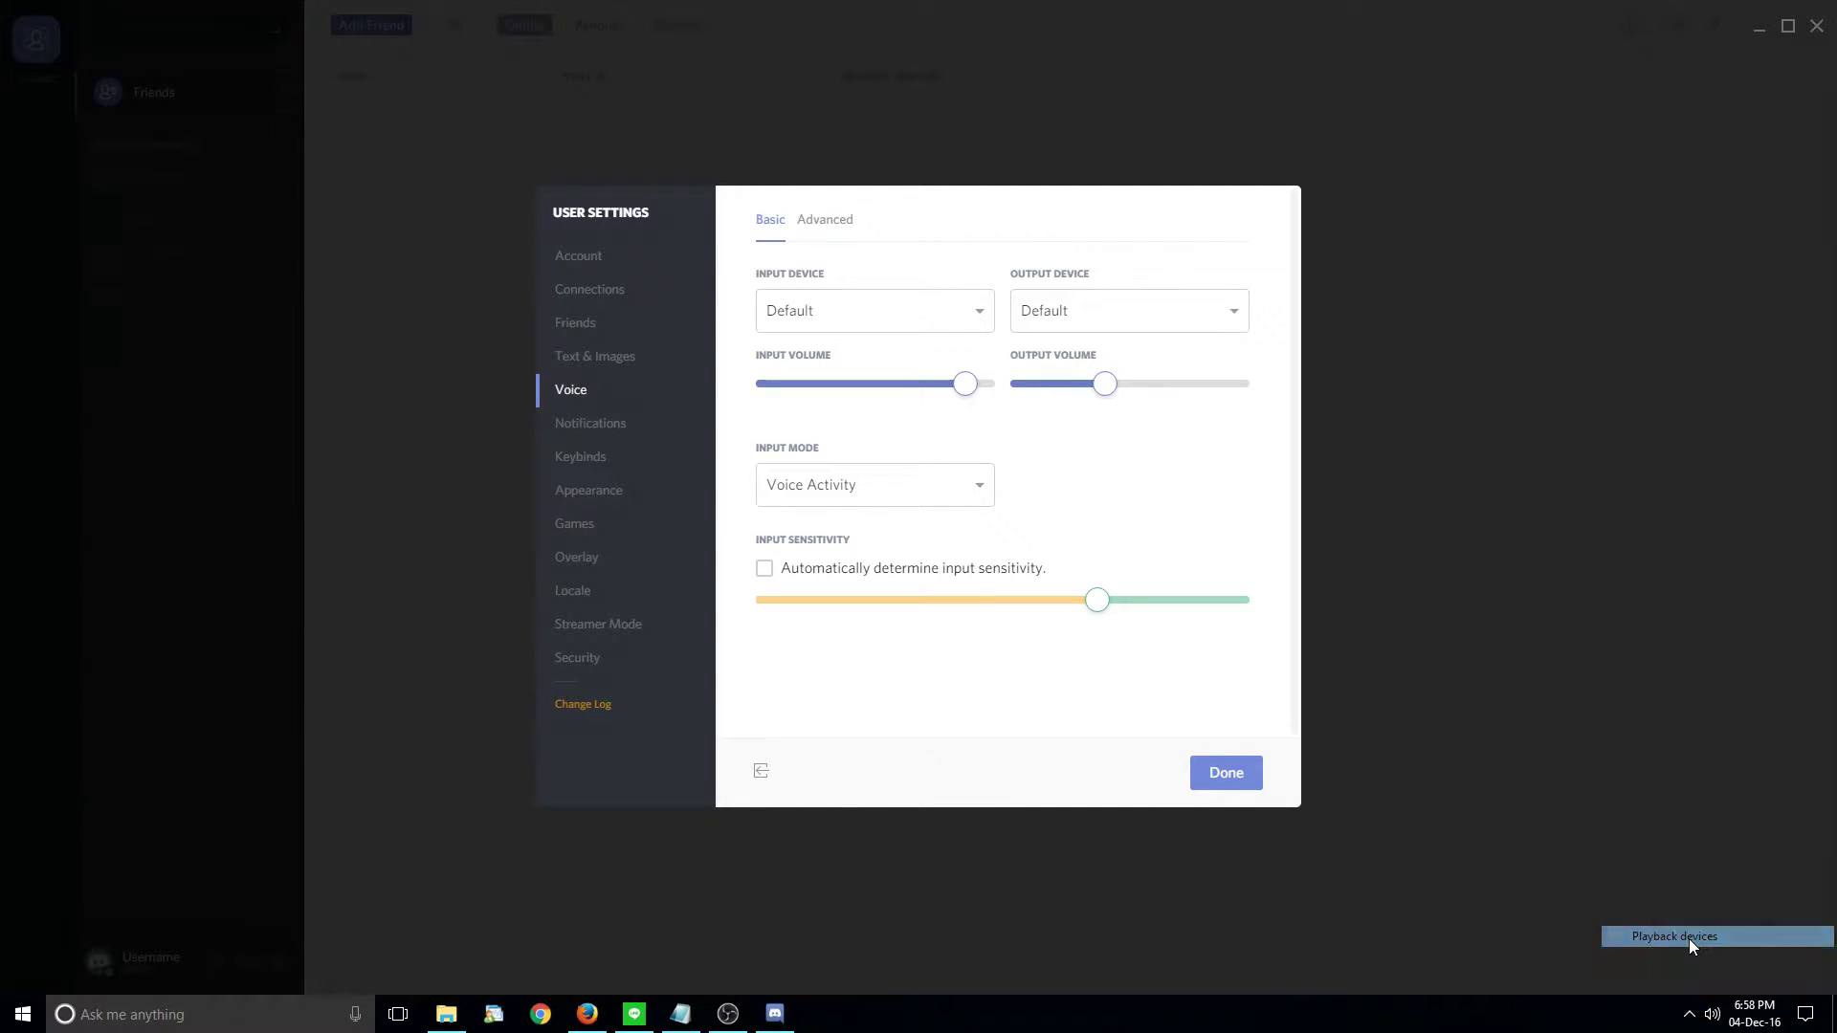
{"action": "left_click_drag", "start_coordinate": [214, 43], "coordinate": [361, 263]}
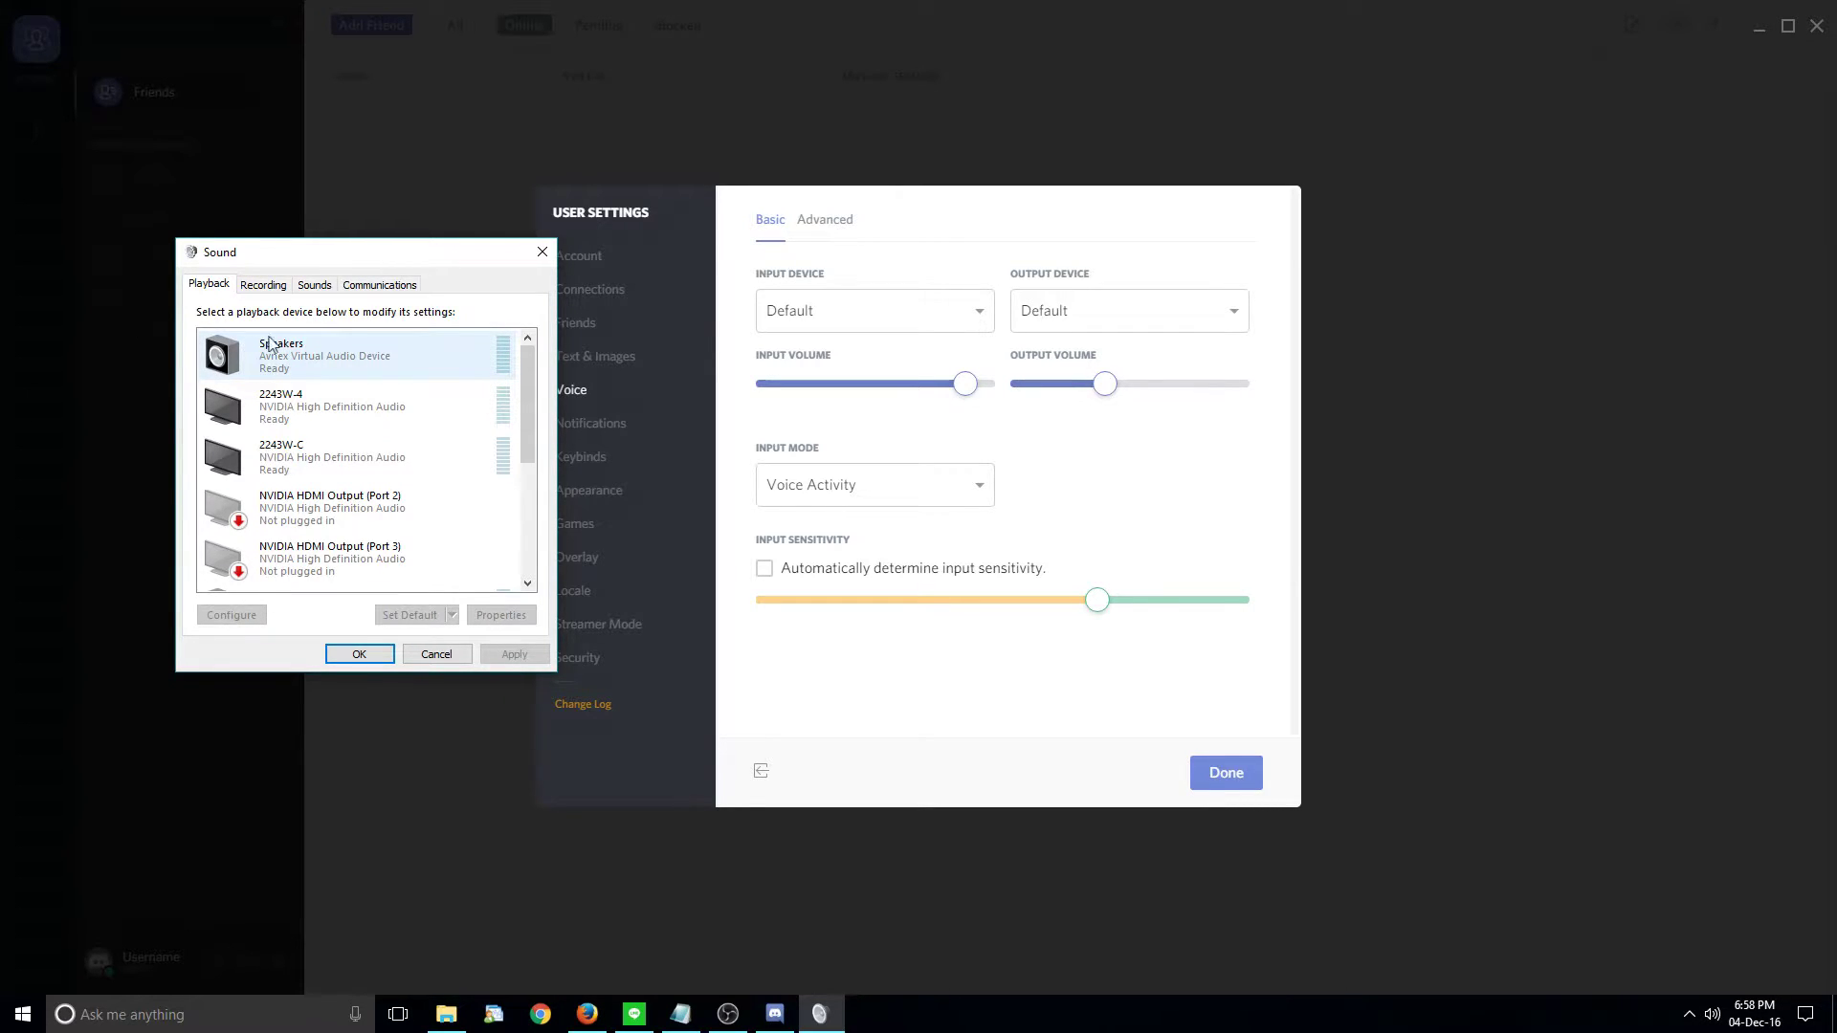
{"action": "scroll", "coordinate": [389, 480], "scroll_direction": "down", "scroll_amount": 3}
{"action": "scroll", "coordinate": [408, 531], "scroll_direction": "down", "scroll_amount": 2}
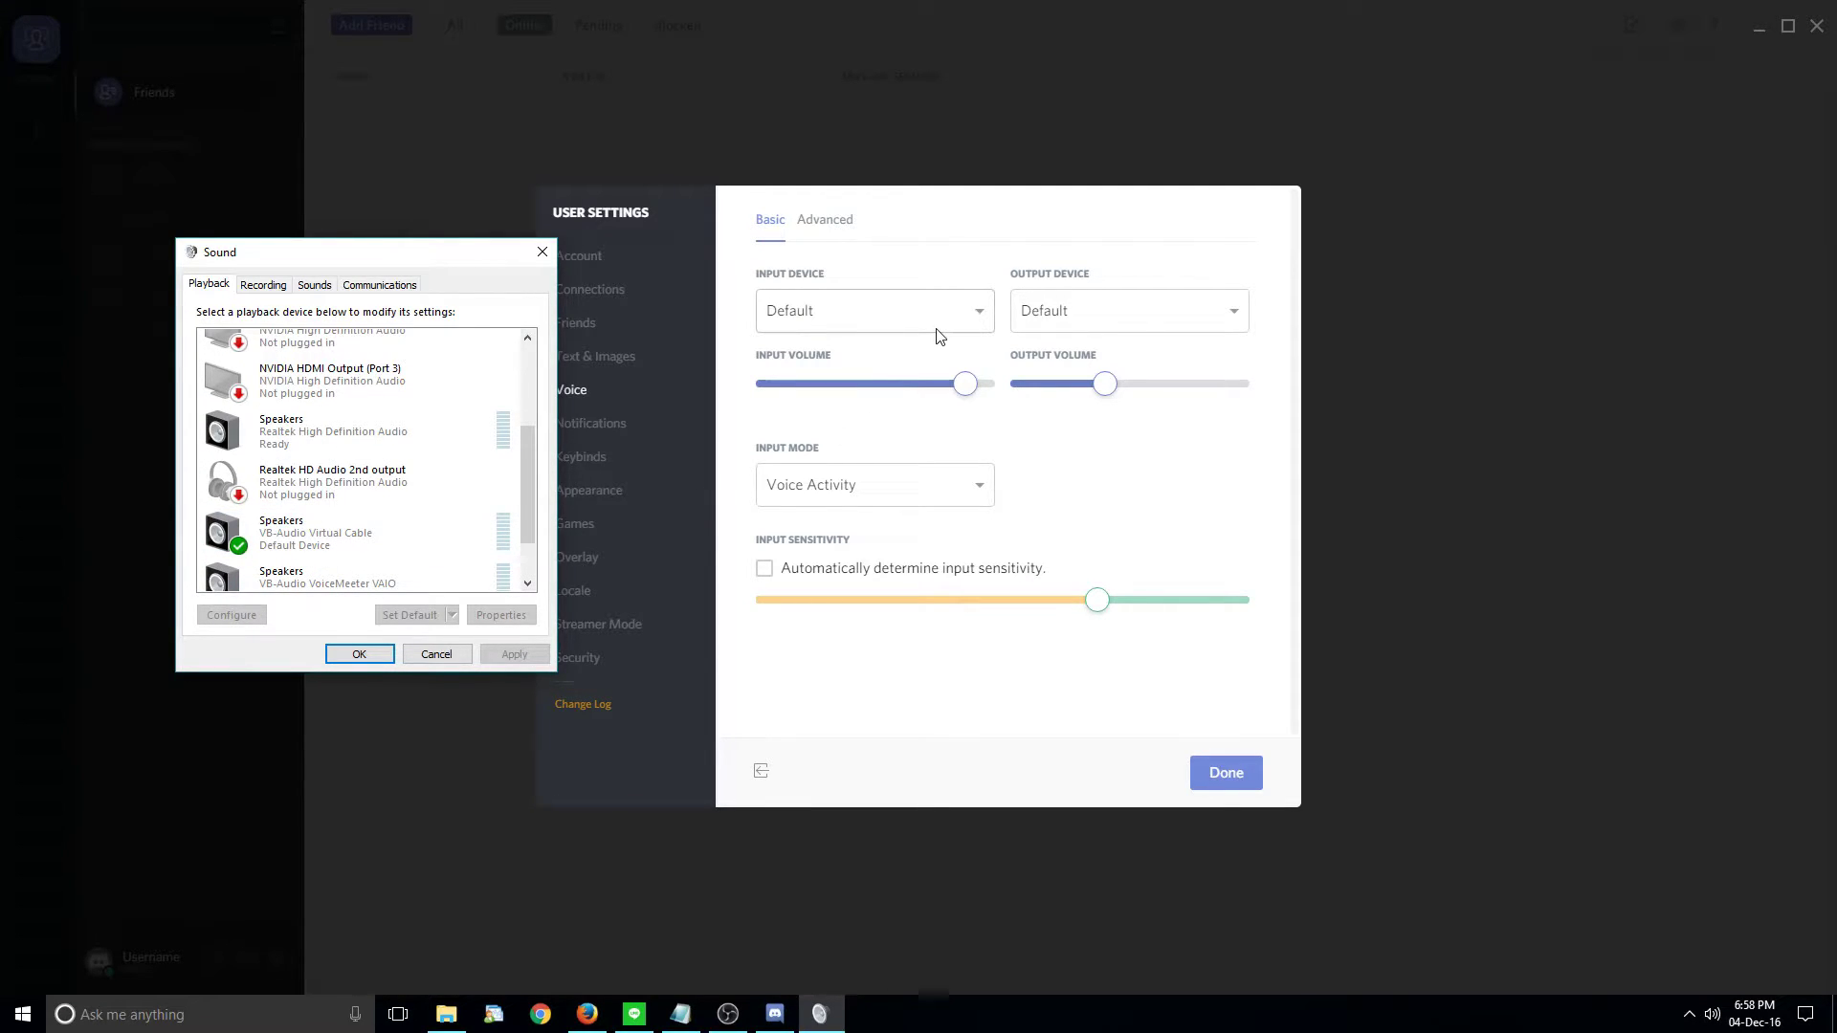
- Set Discord's output device to Speakers (VB-Audio VoiceMeeter), then view the Windows recording devices
{"action": "left_click", "coordinate": [1118, 320]}
{"action": "scroll", "coordinate": [1124, 459], "scroll_direction": "down", "scroll_amount": 3}
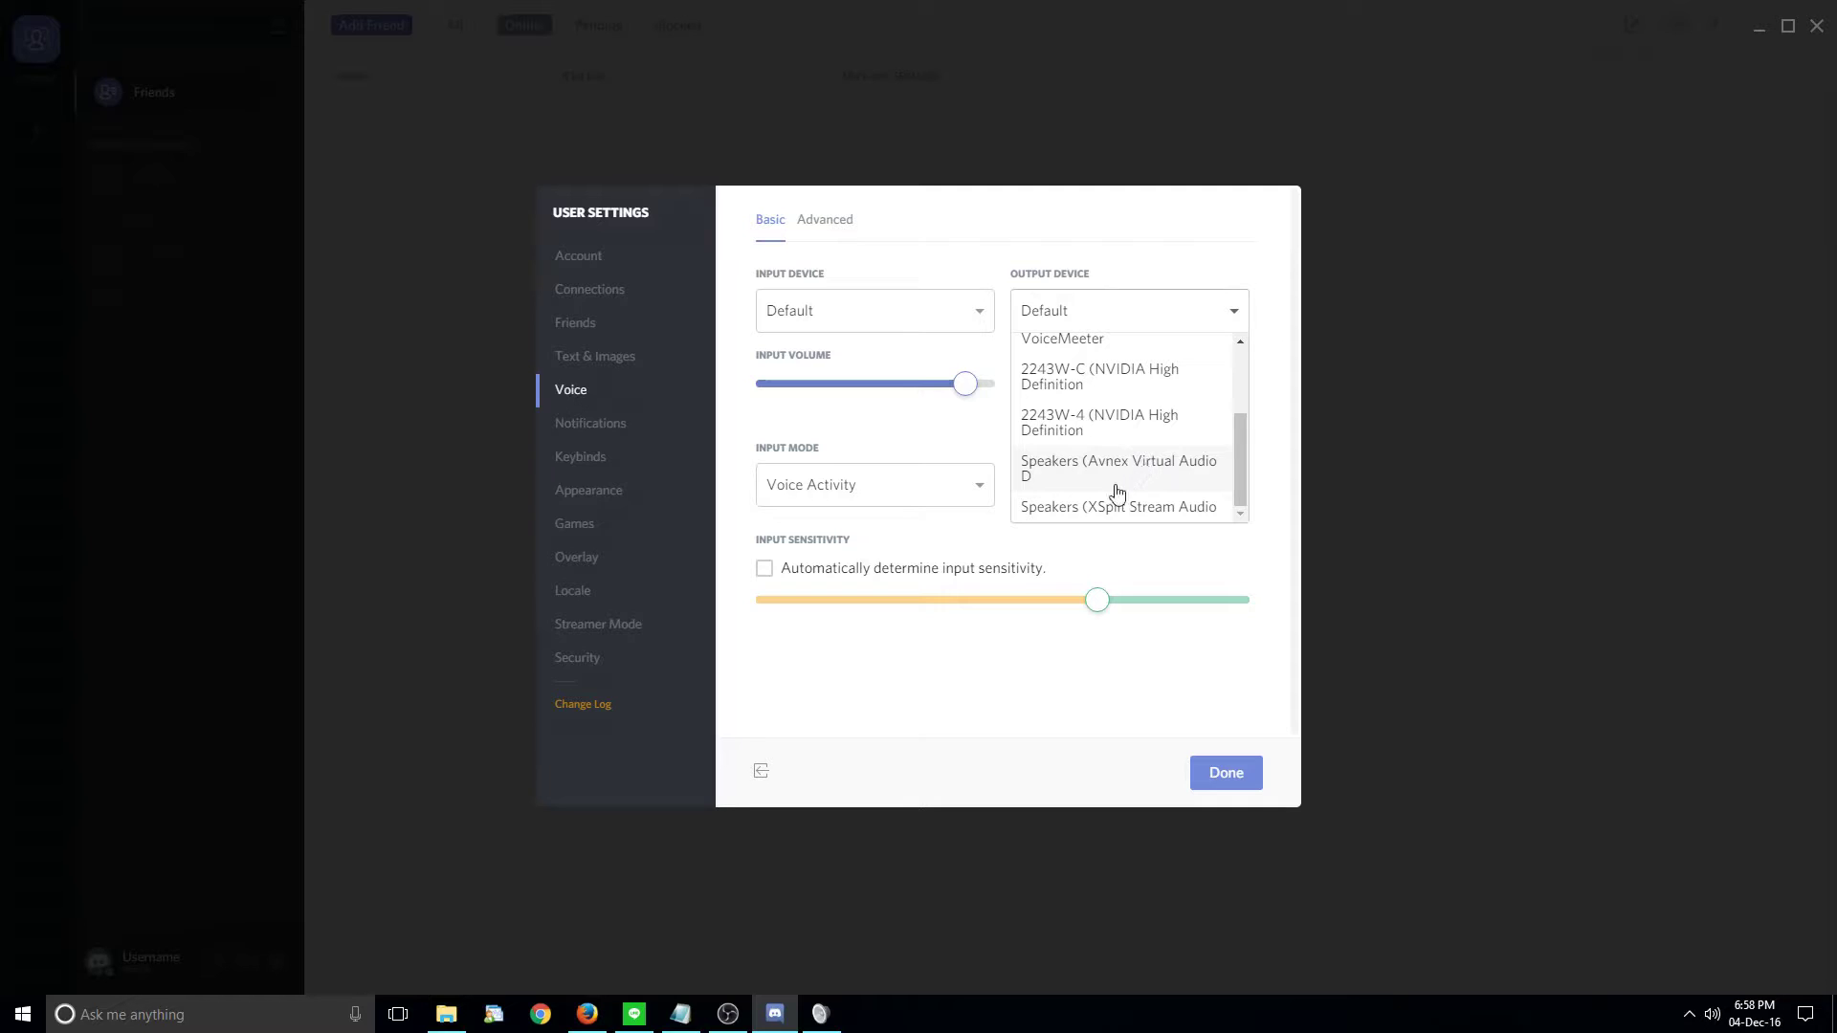
{"action": "scroll", "coordinate": [1129, 486], "scroll_direction": "up", "scroll_amount": 3}
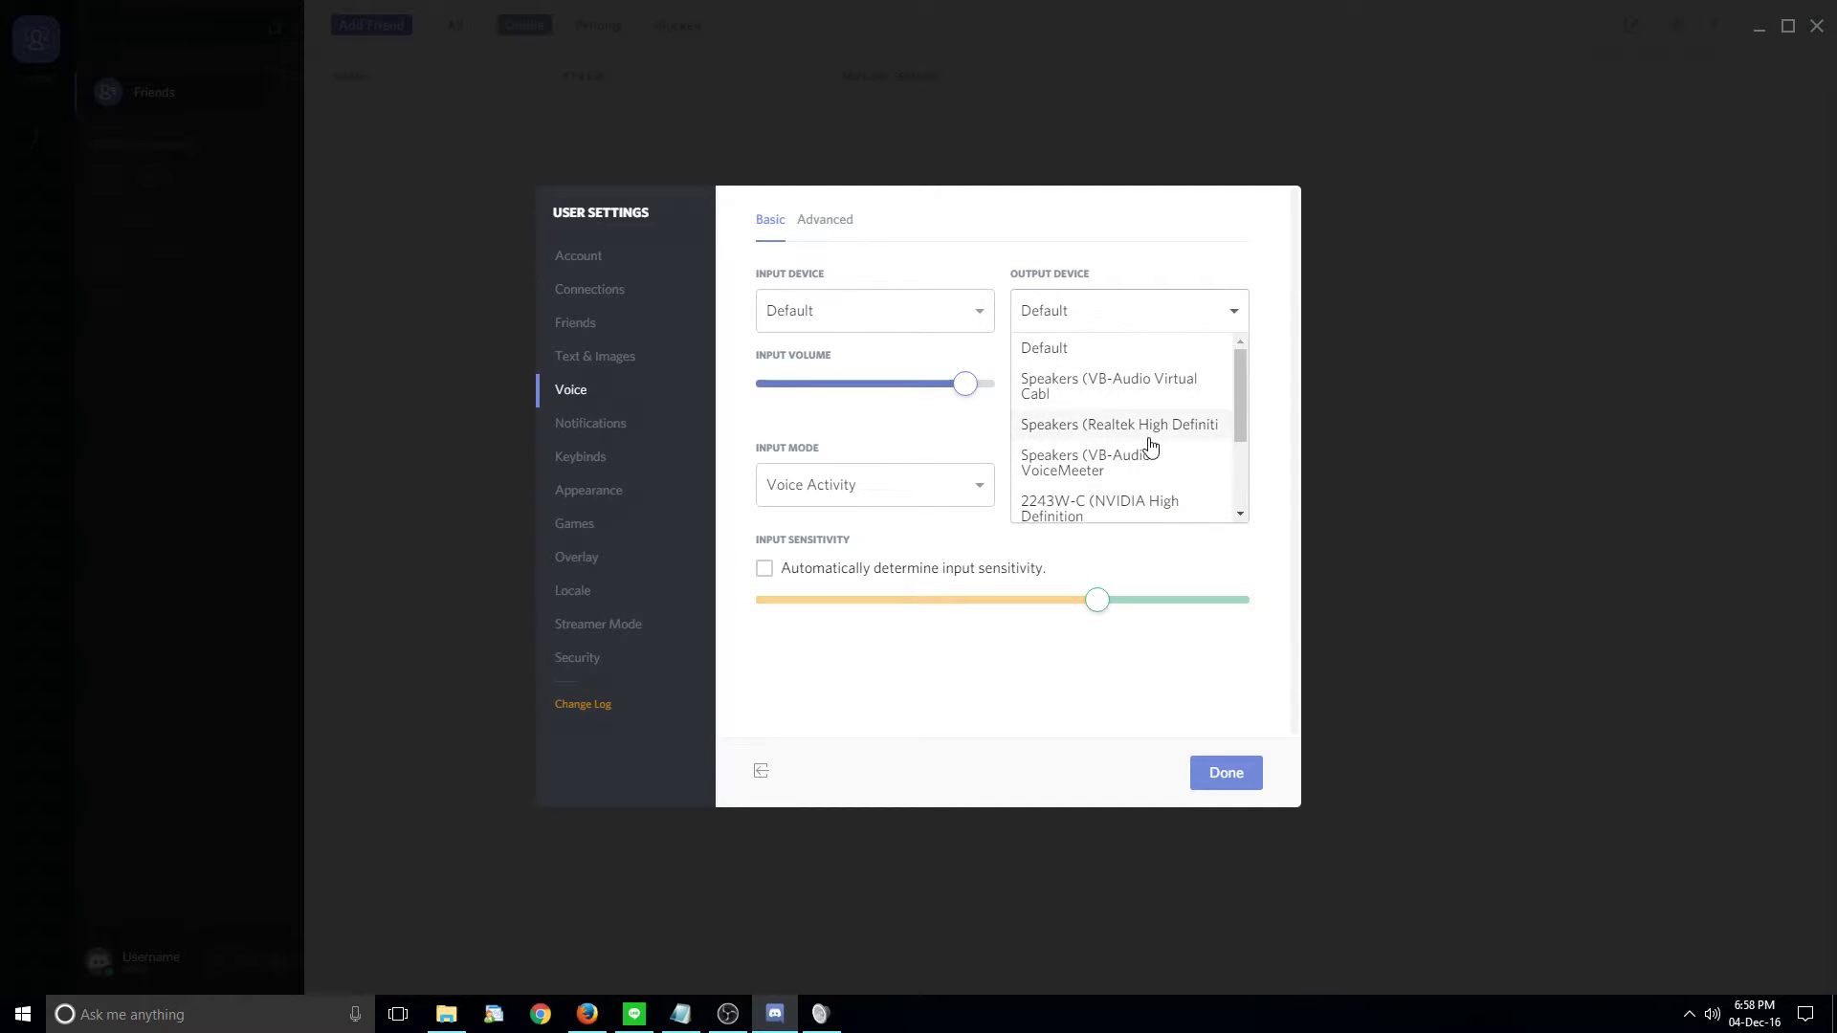
{"action": "scroll", "coordinate": [1162, 411], "scroll_direction": "down", "scroll_amount": 3}
{"action": "scroll", "coordinate": [1136, 469], "scroll_direction": "up", "scroll_amount": 3}
{"action": "left_click", "coordinate": [1122, 465]}
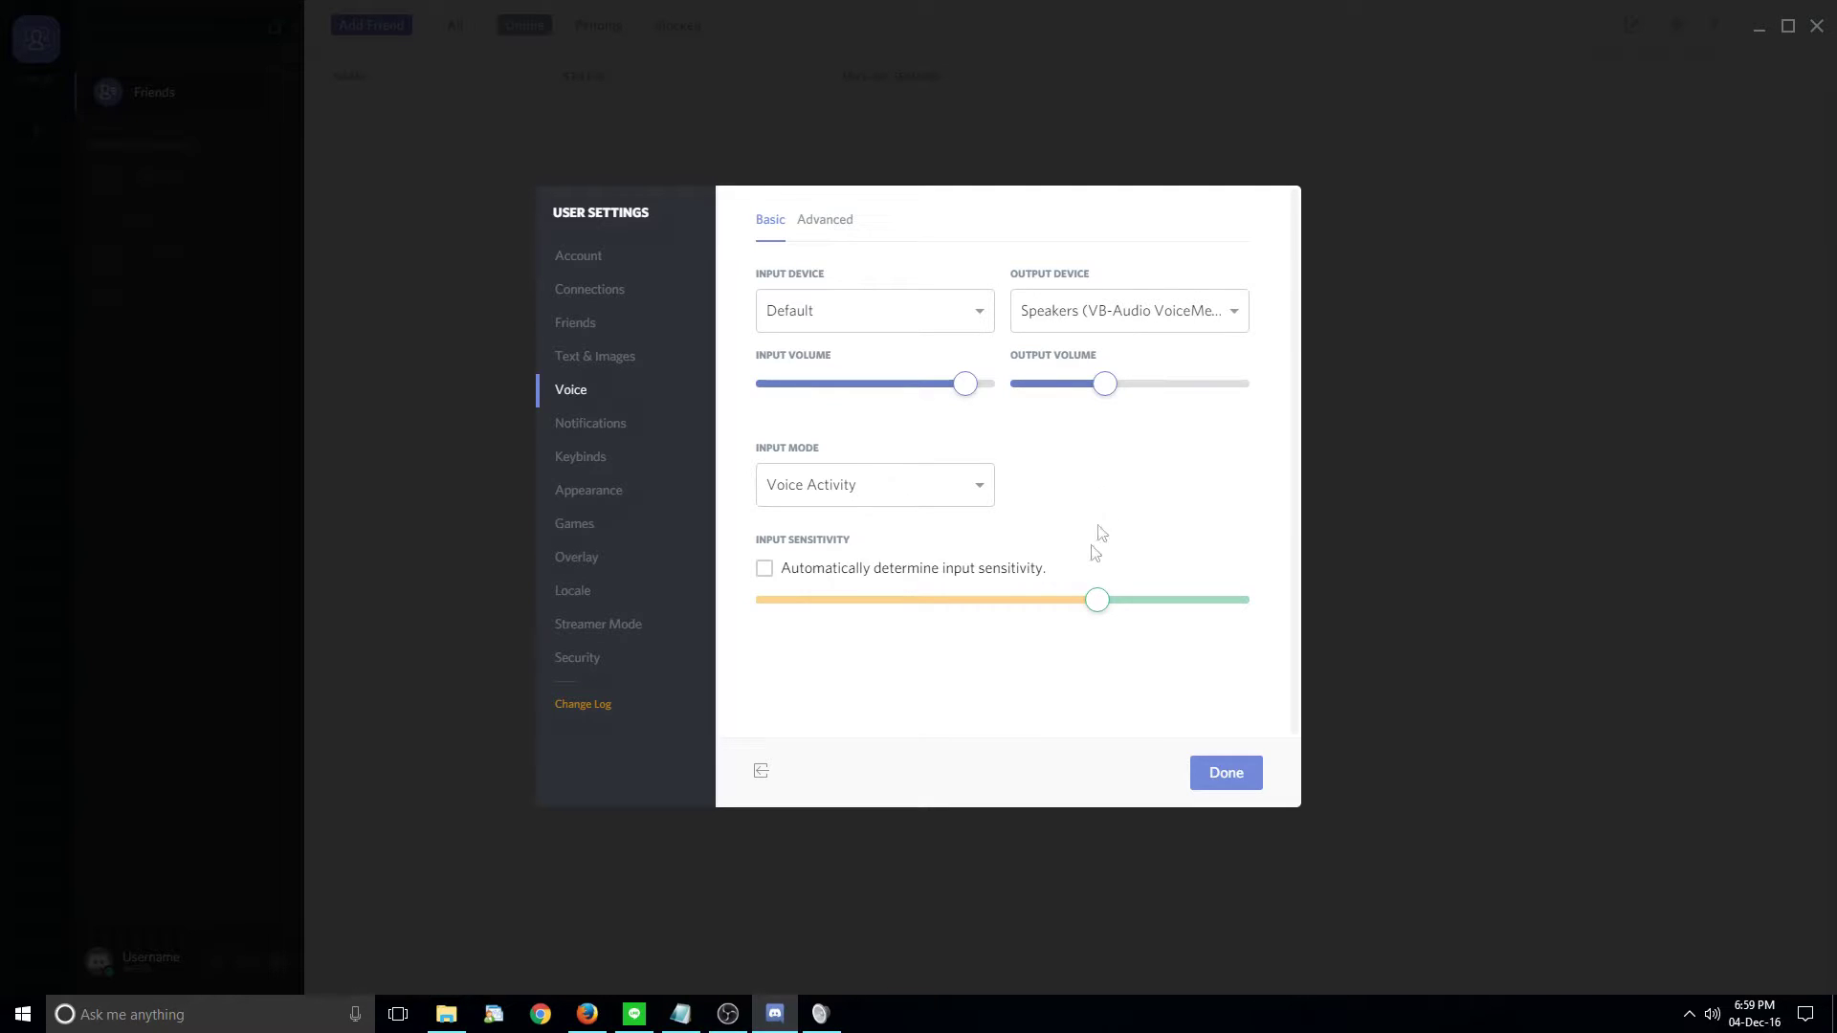
{"action": "left_click", "coordinate": [820, 1014]}
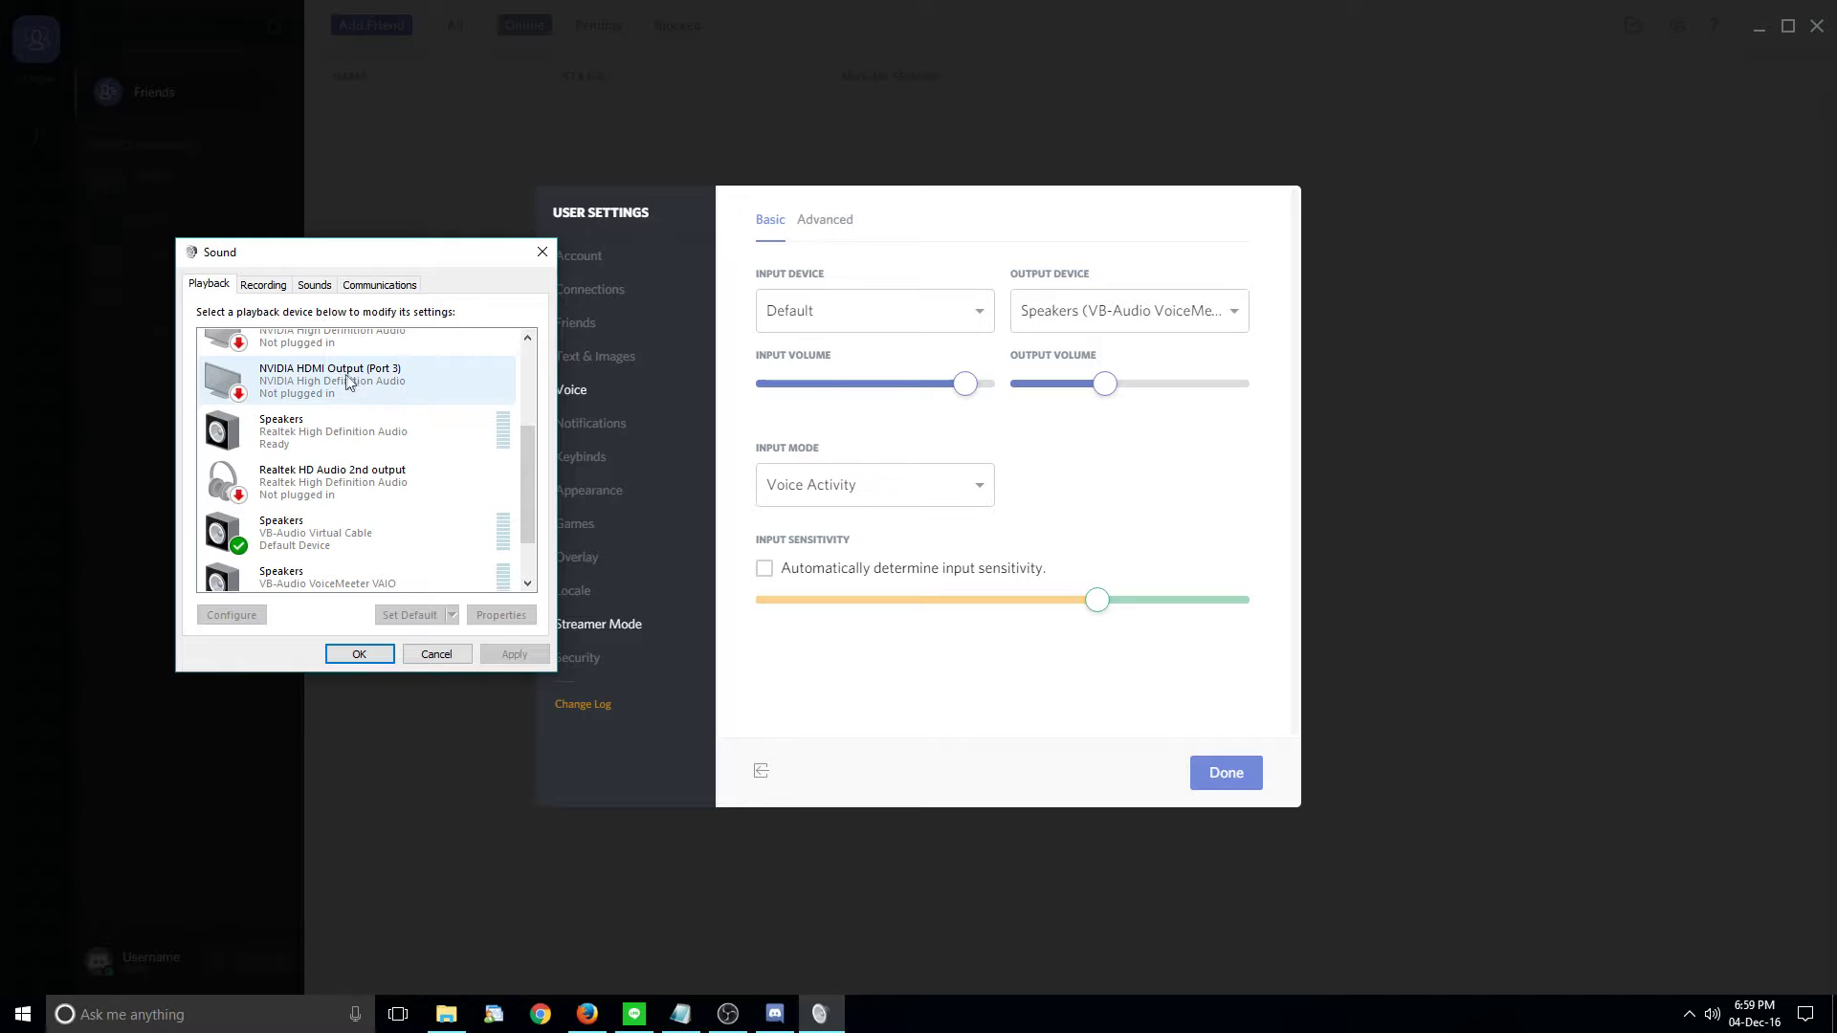
{"action": "left_click", "coordinate": [262, 285]}
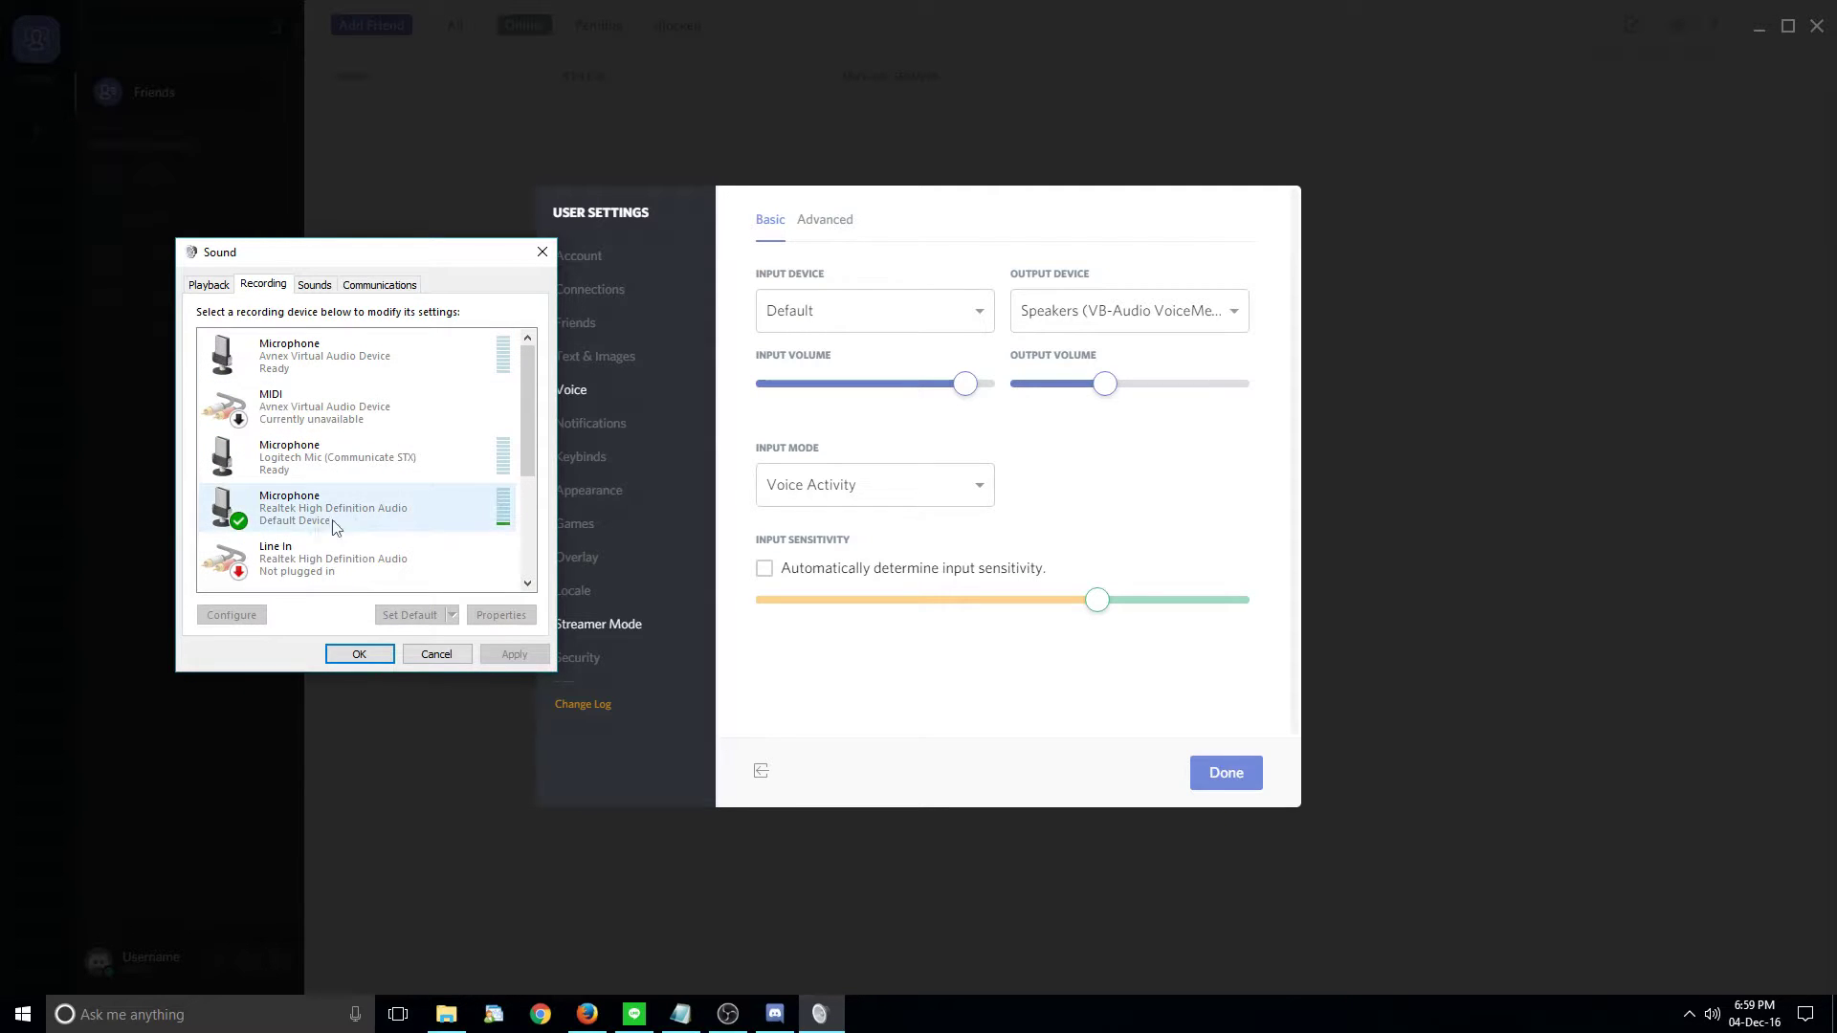
- Choose Microphone (Realtek High Definition Audio) as input device and slightly adjust the output volume
{"action": "left_click", "coordinate": [885, 321]}
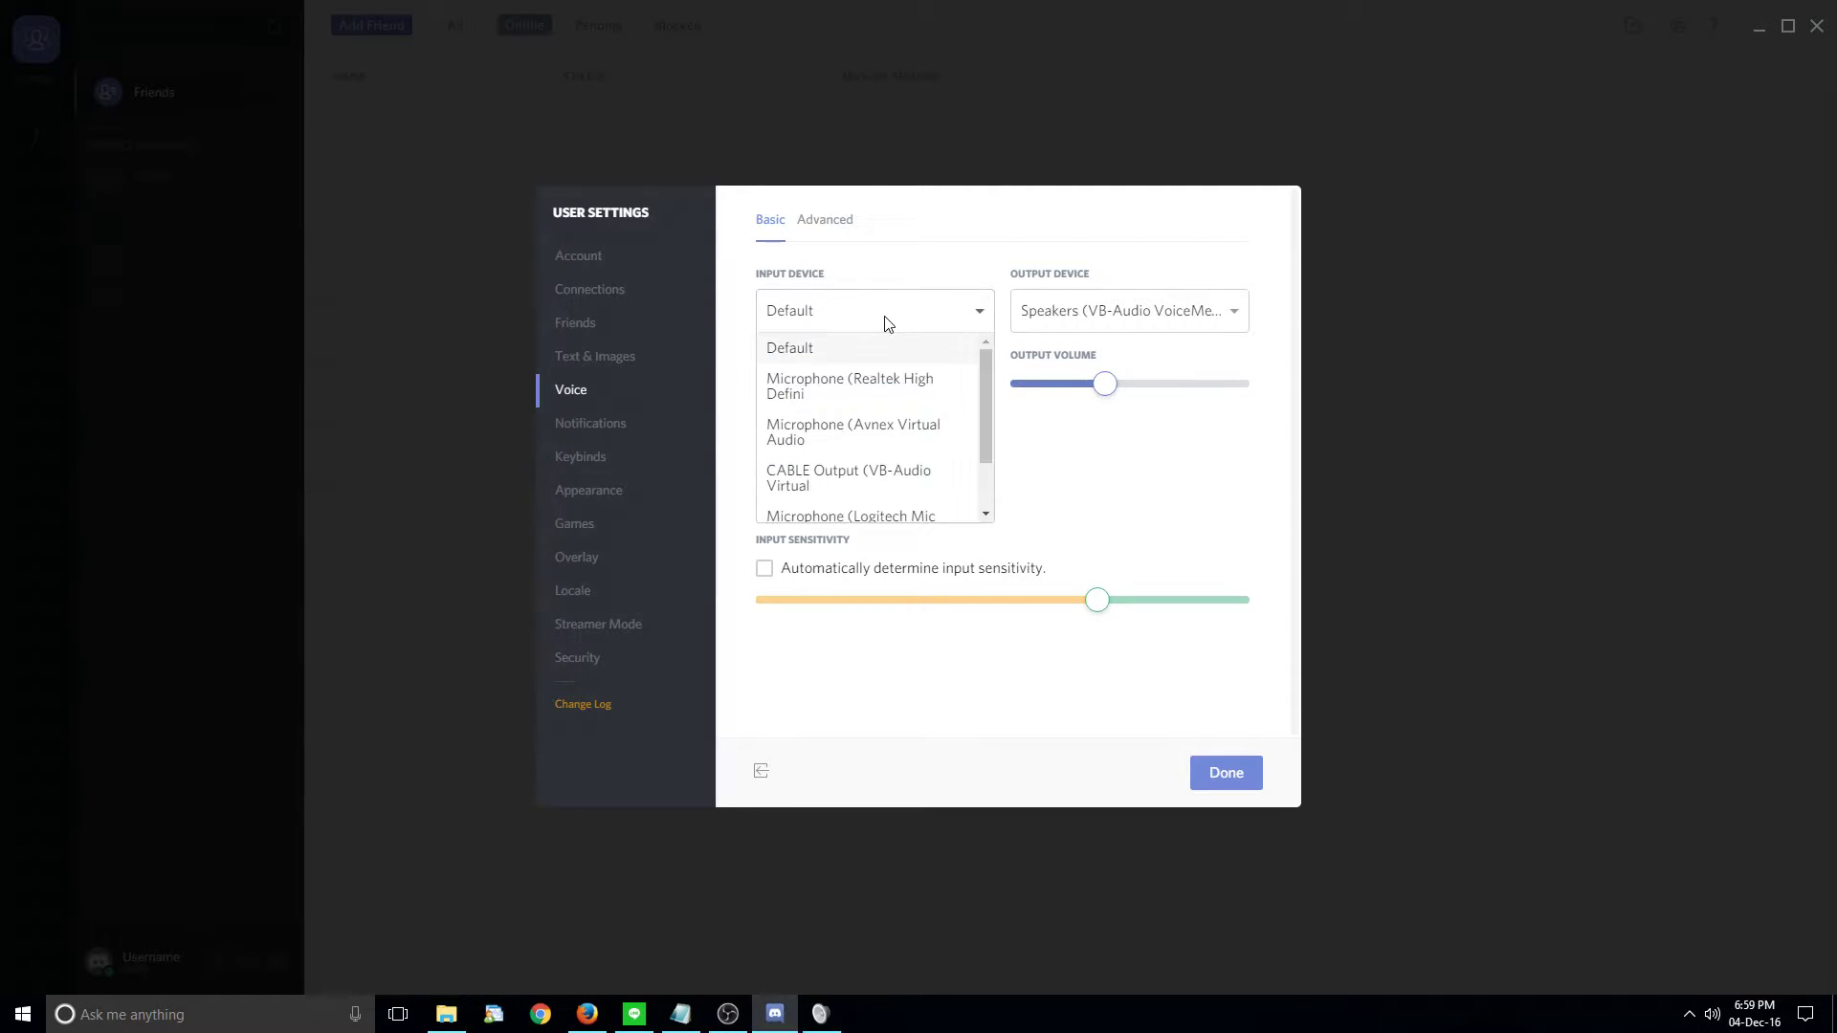
{"action": "left_click", "coordinate": [881, 395]}
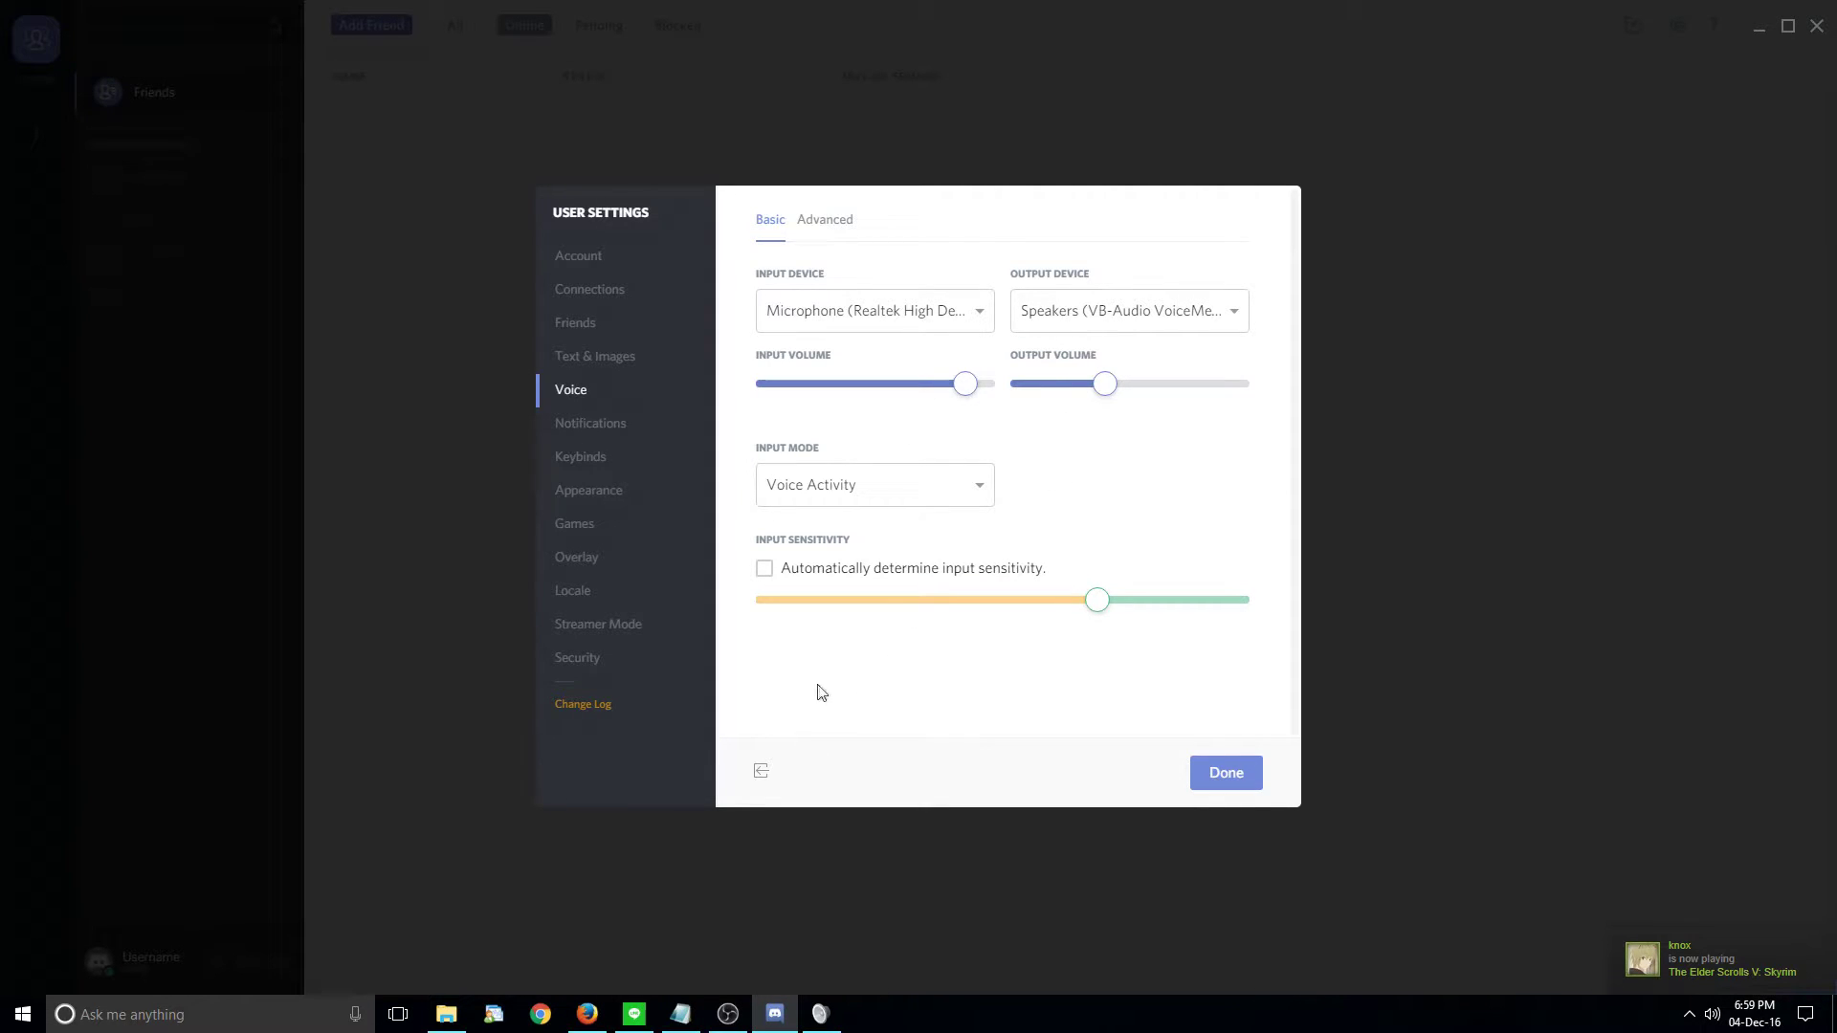
{"action": "left_click", "coordinate": [818, 1016]}
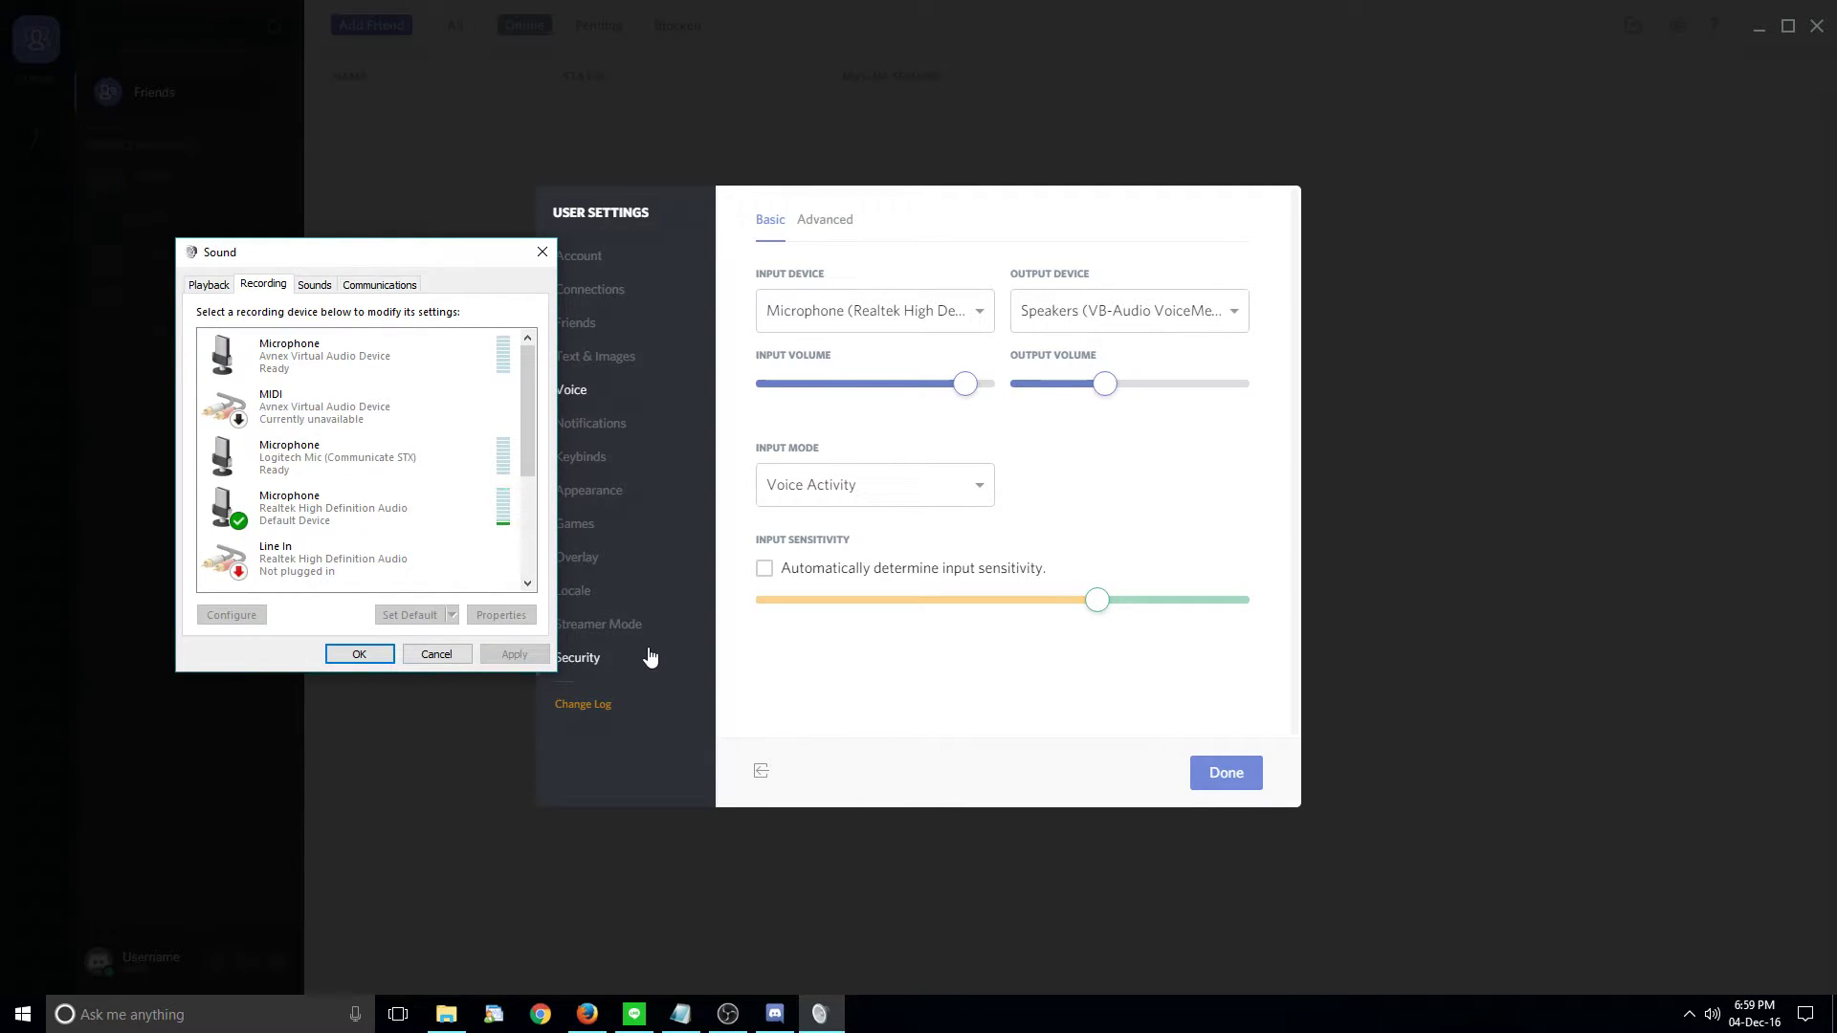
{"action": "mouse_move", "coordinate": [1105, 385]}
{"action": "mouse_move", "coordinate": [1105, 385]}
{"action": "left_mouse_down"}
{"action": "mouse_move", "coordinate": [1241, 385]}
{"action": "mouse_move", "coordinate": [1100, 385]}
{"action": "left_mouse_up"}
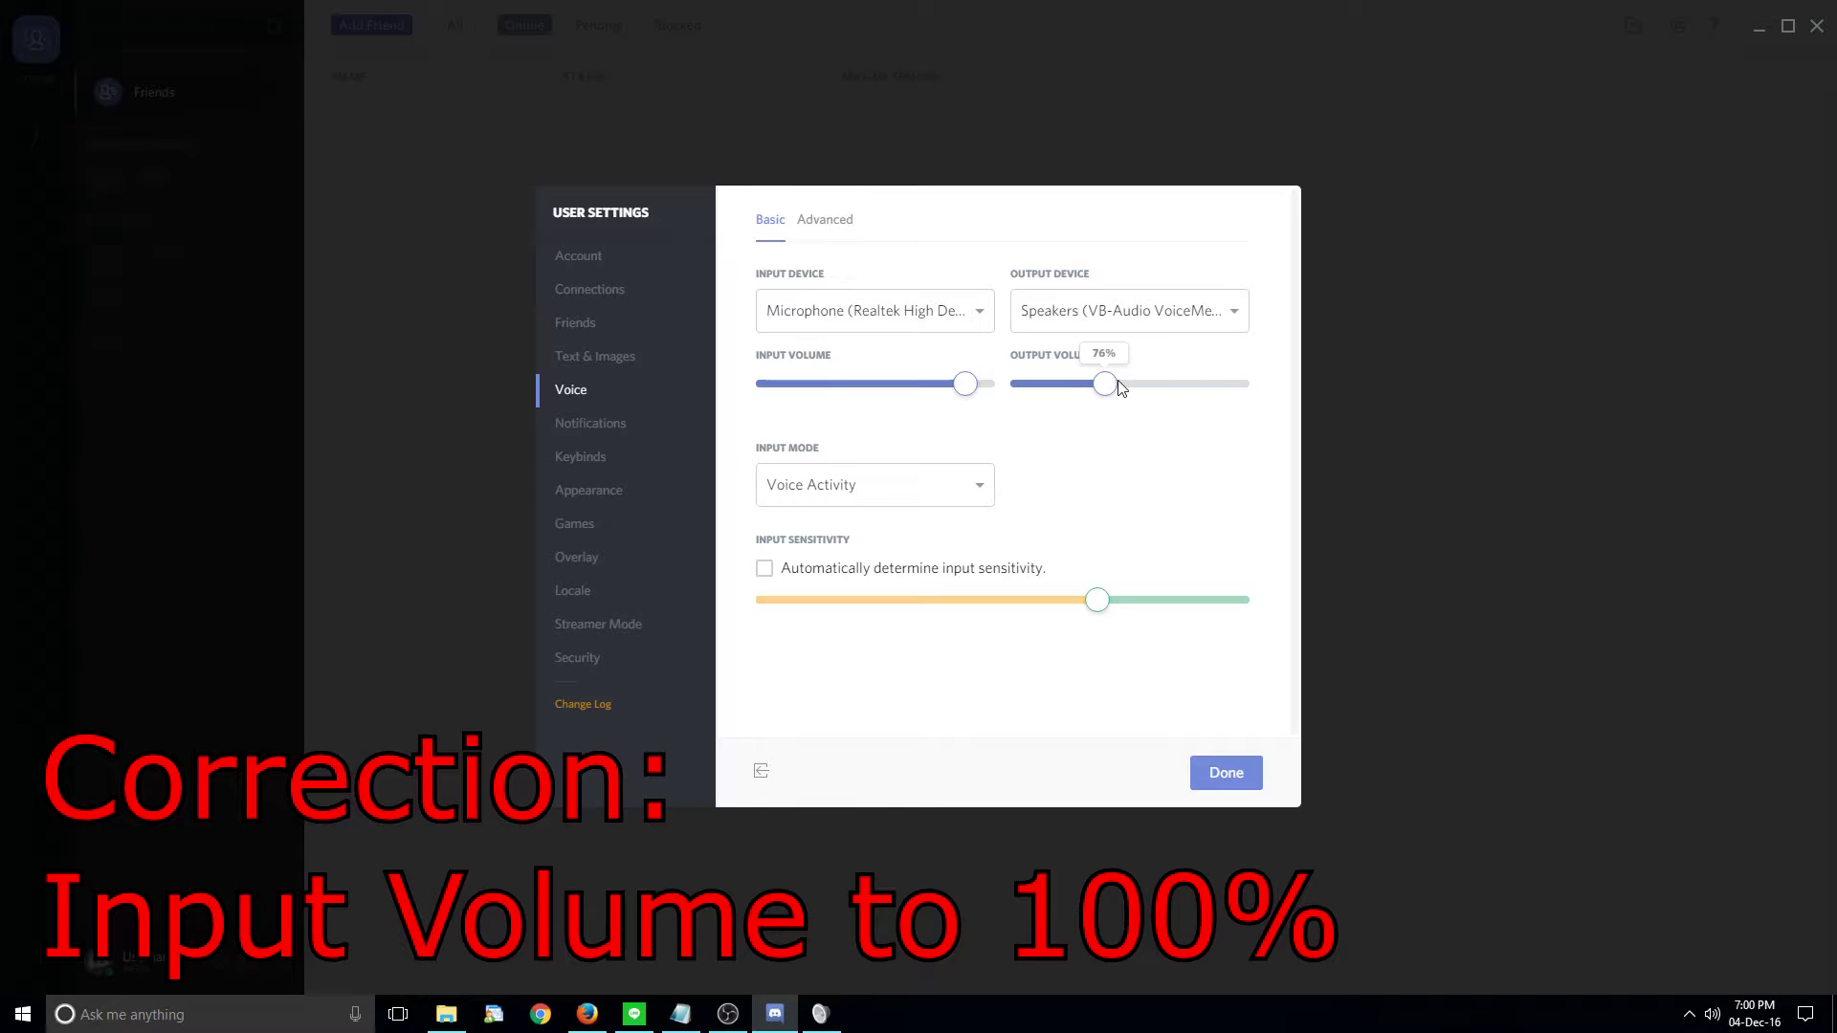
- On the Realtek microphone's Levels tab, try Microphone Boost at 0 dB then +10 dB, and click OK
{"action": "left_click", "coordinate": [820, 1014]}
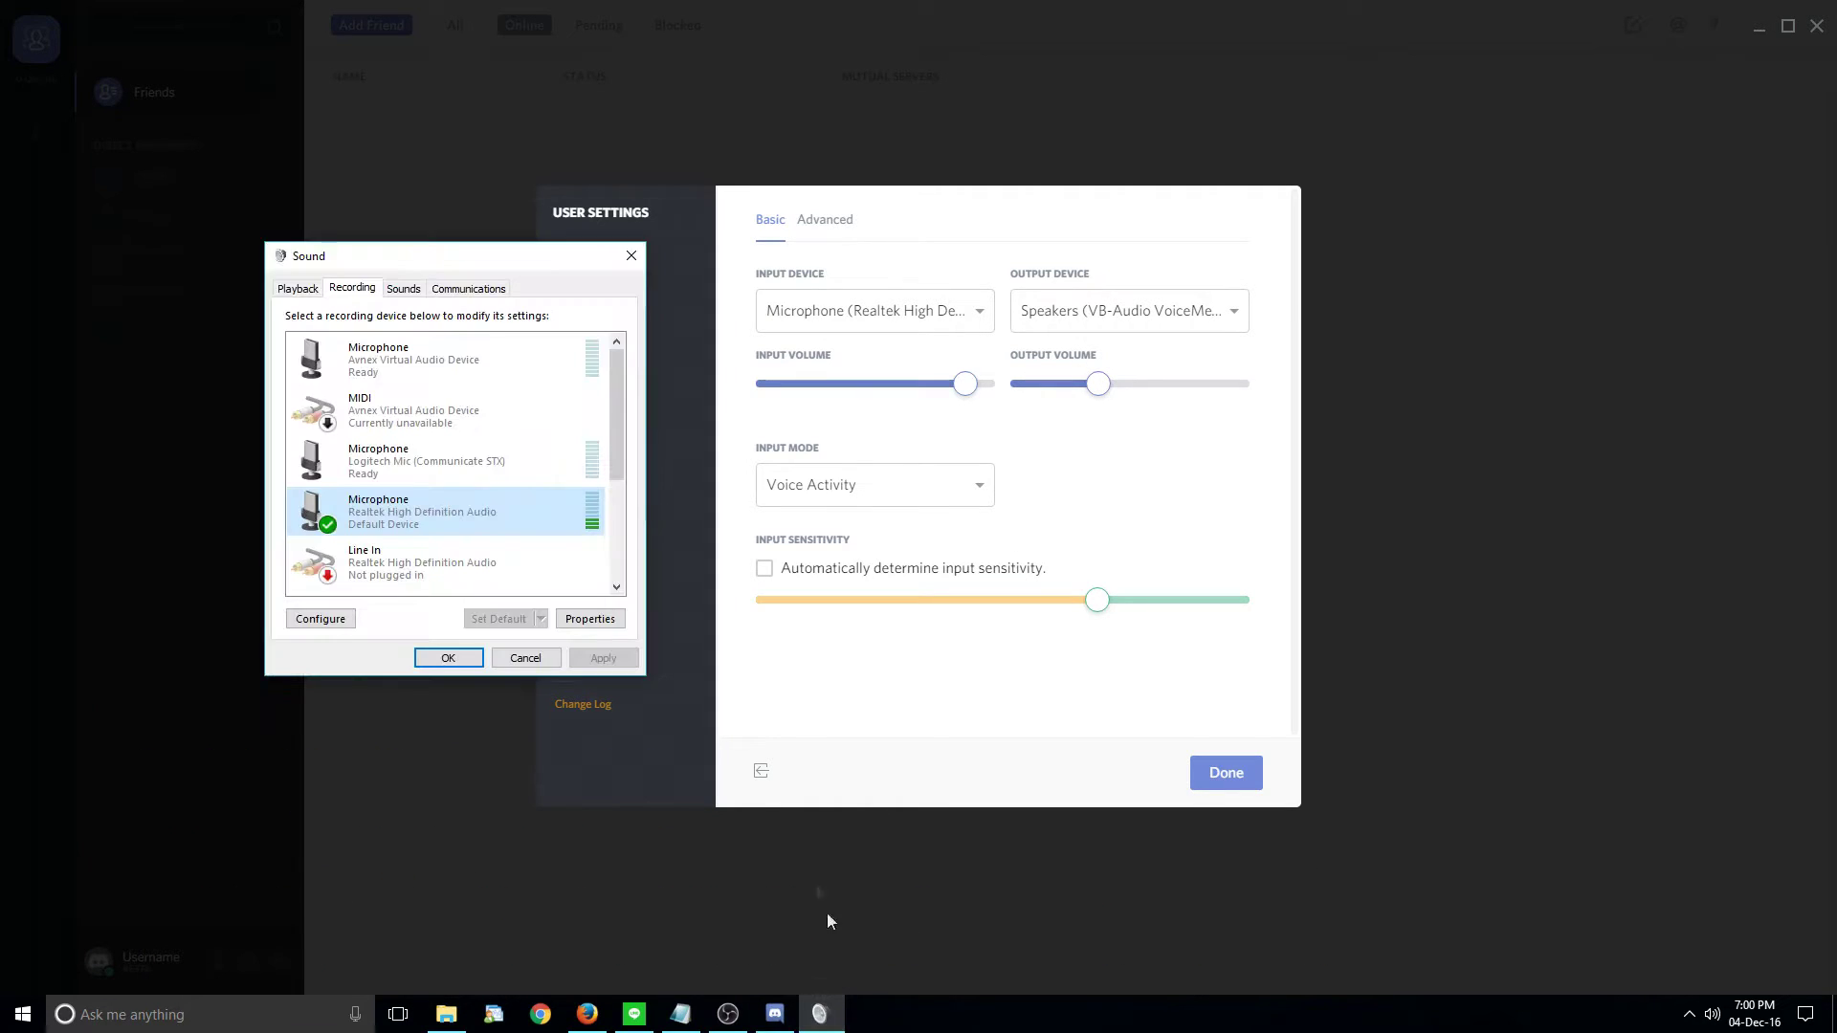
{"action": "right_click", "coordinate": [434, 518]}
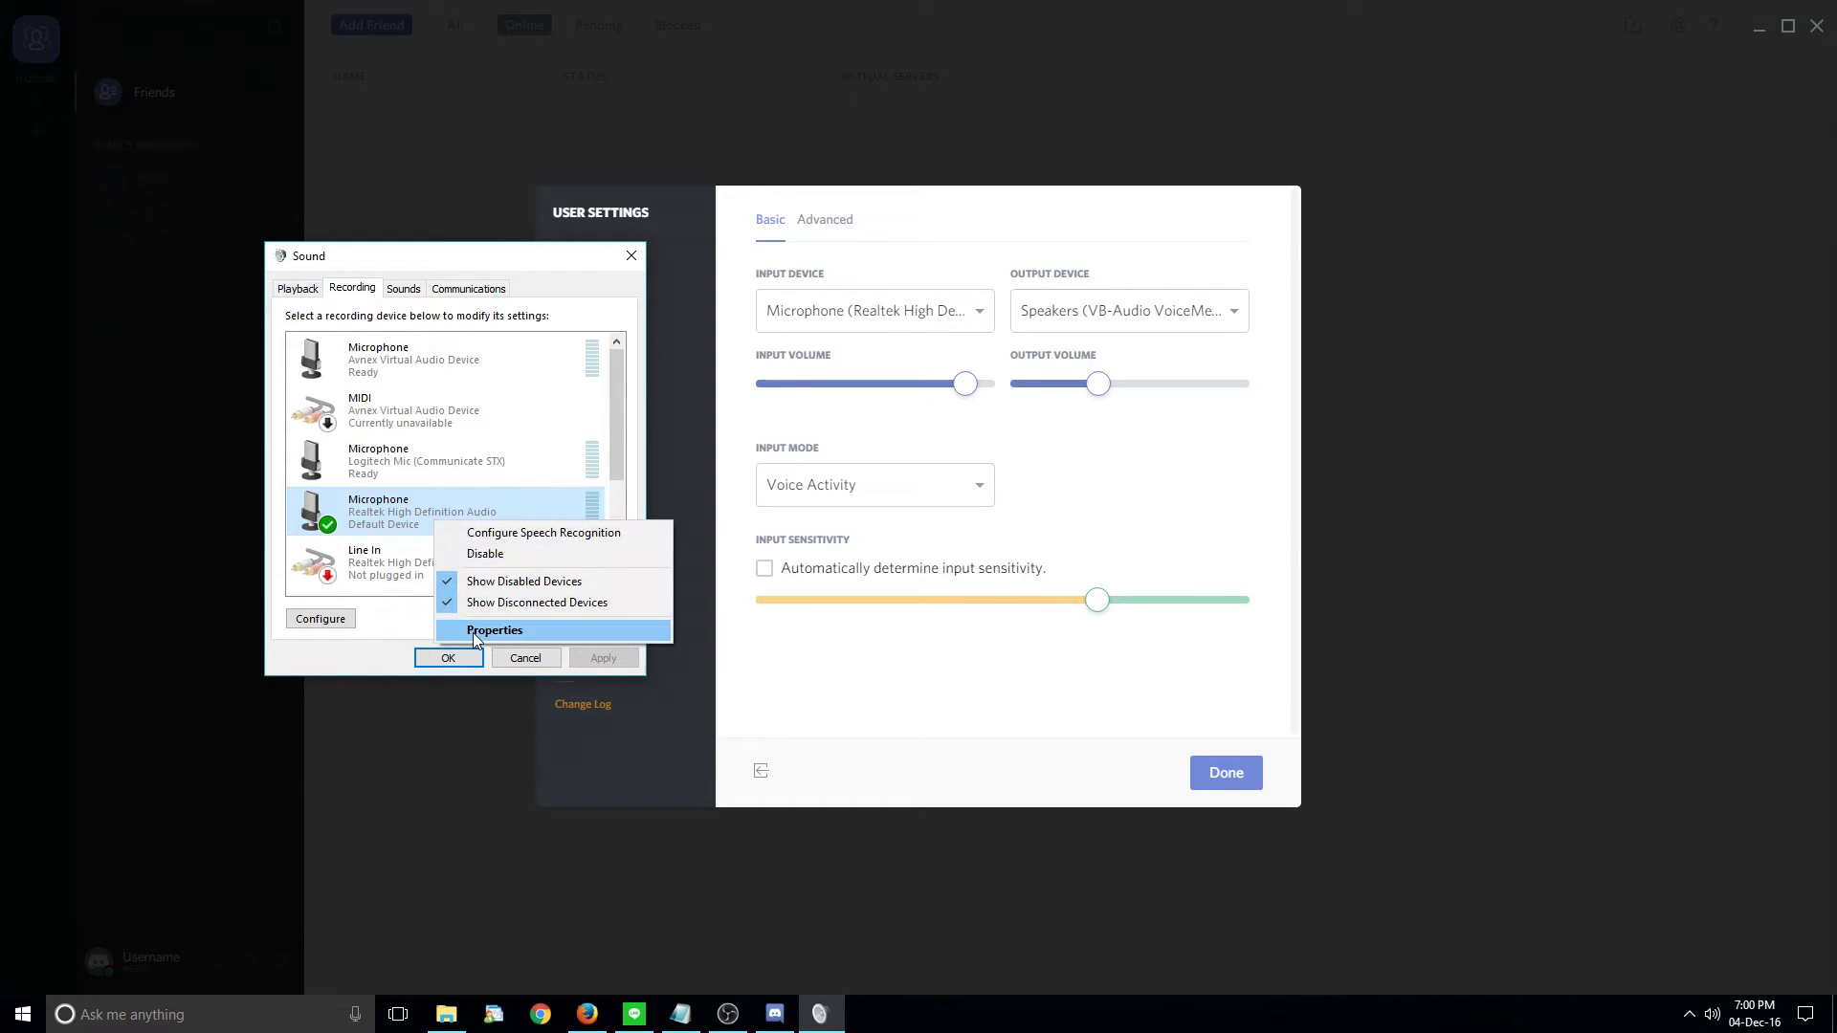
{"action": "left_click", "coordinate": [478, 633]}
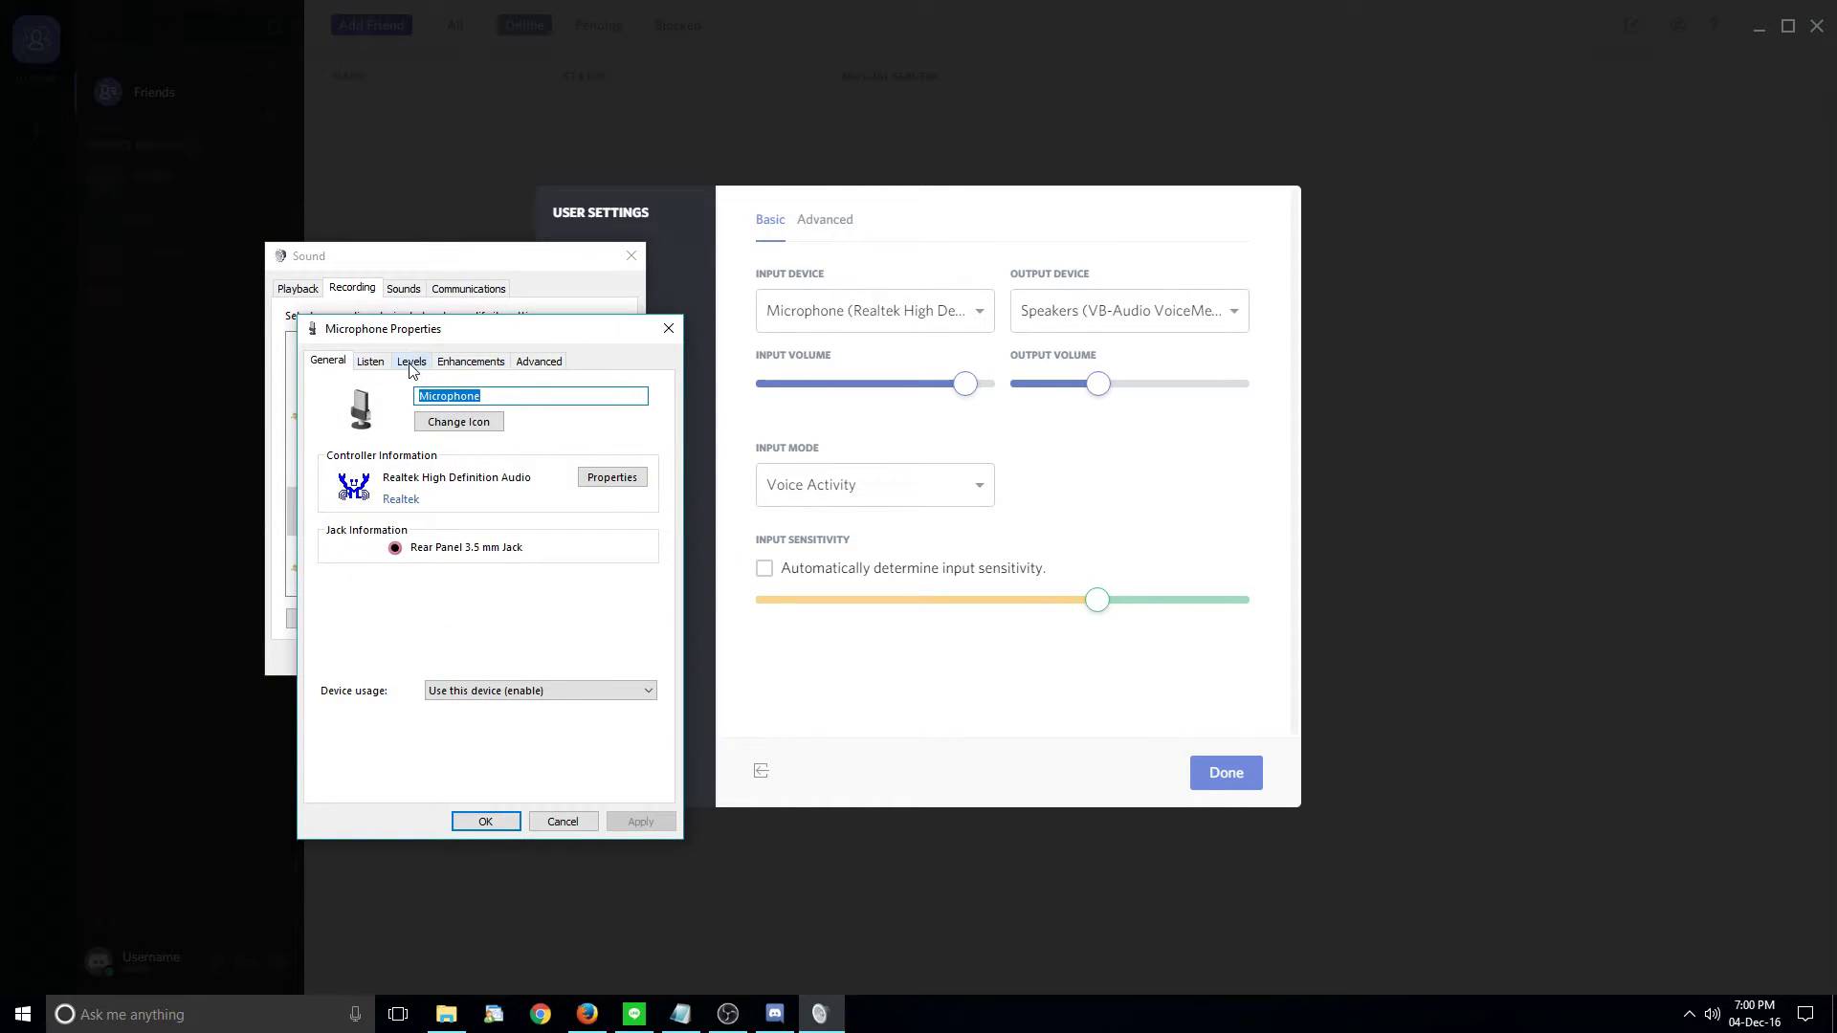
{"action": "left_click", "coordinate": [412, 363]}
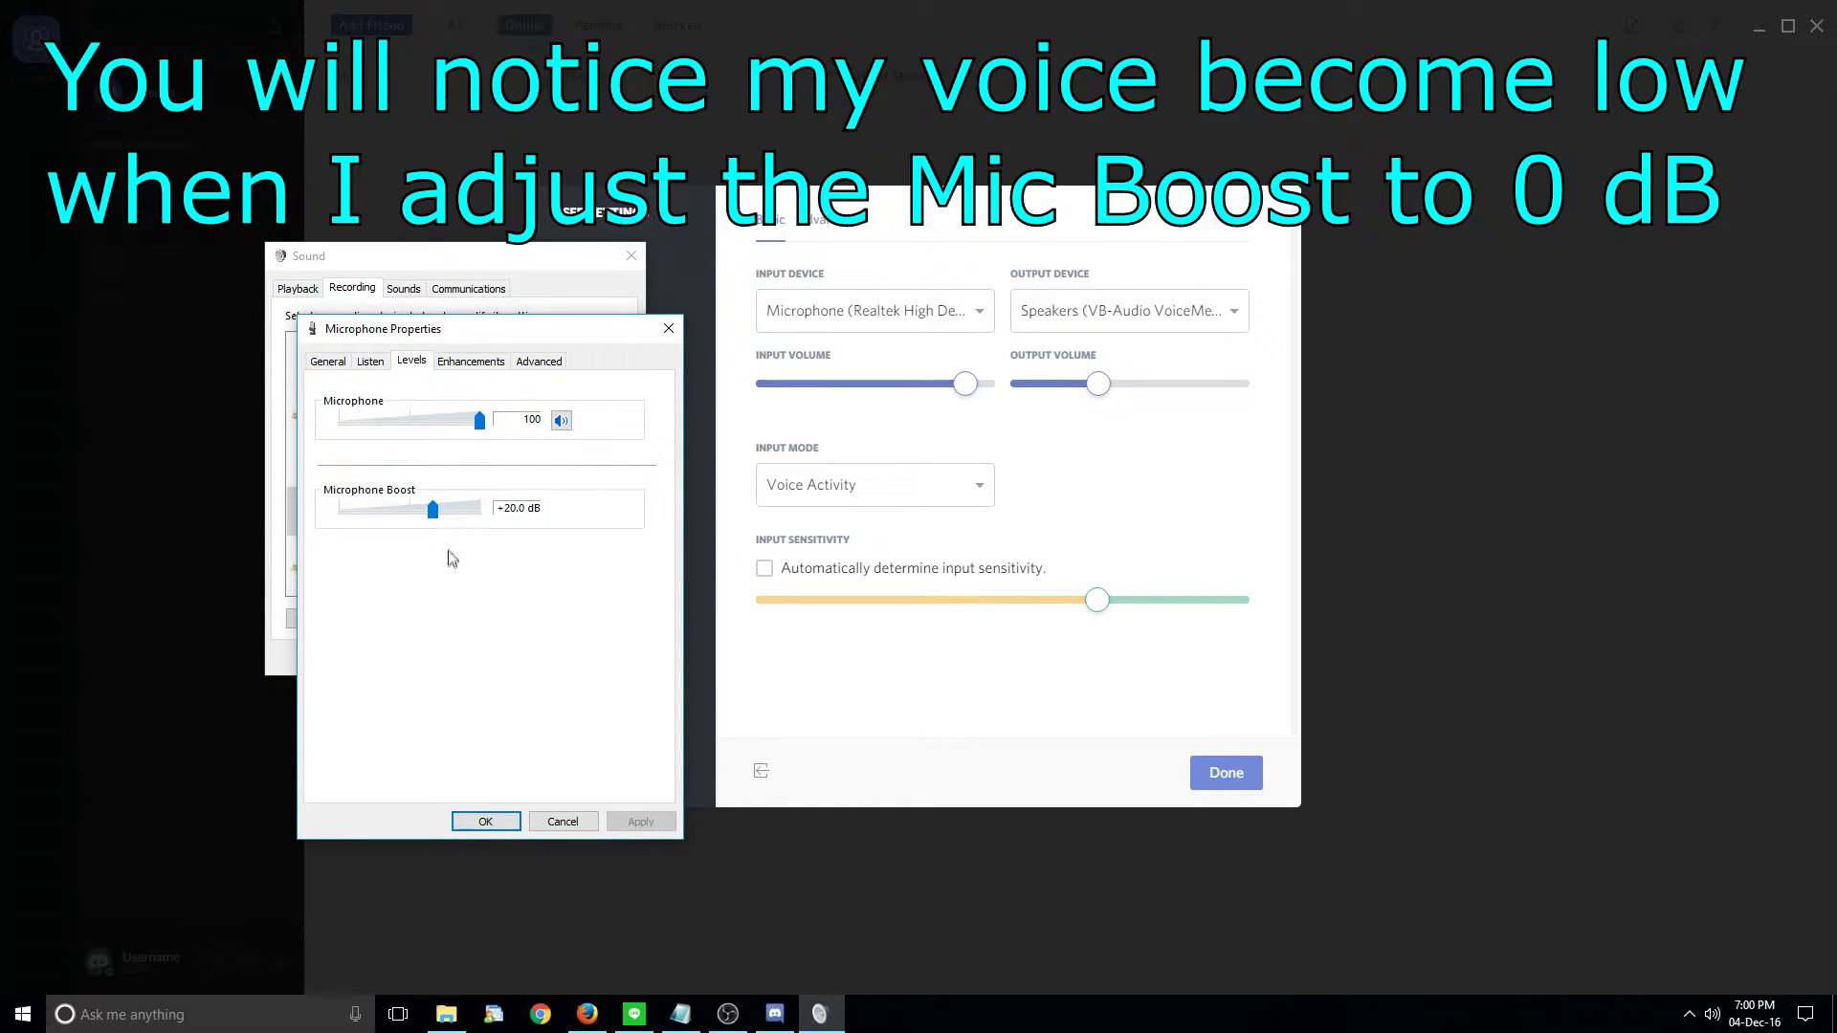
{"action": "left_click_drag", "start_coordinate": [432, 510], "coordinate": [289, 518]}
{"action": "left_click_drag", "start_coordinate": [339, 510], "coordinate": [435, 513]}
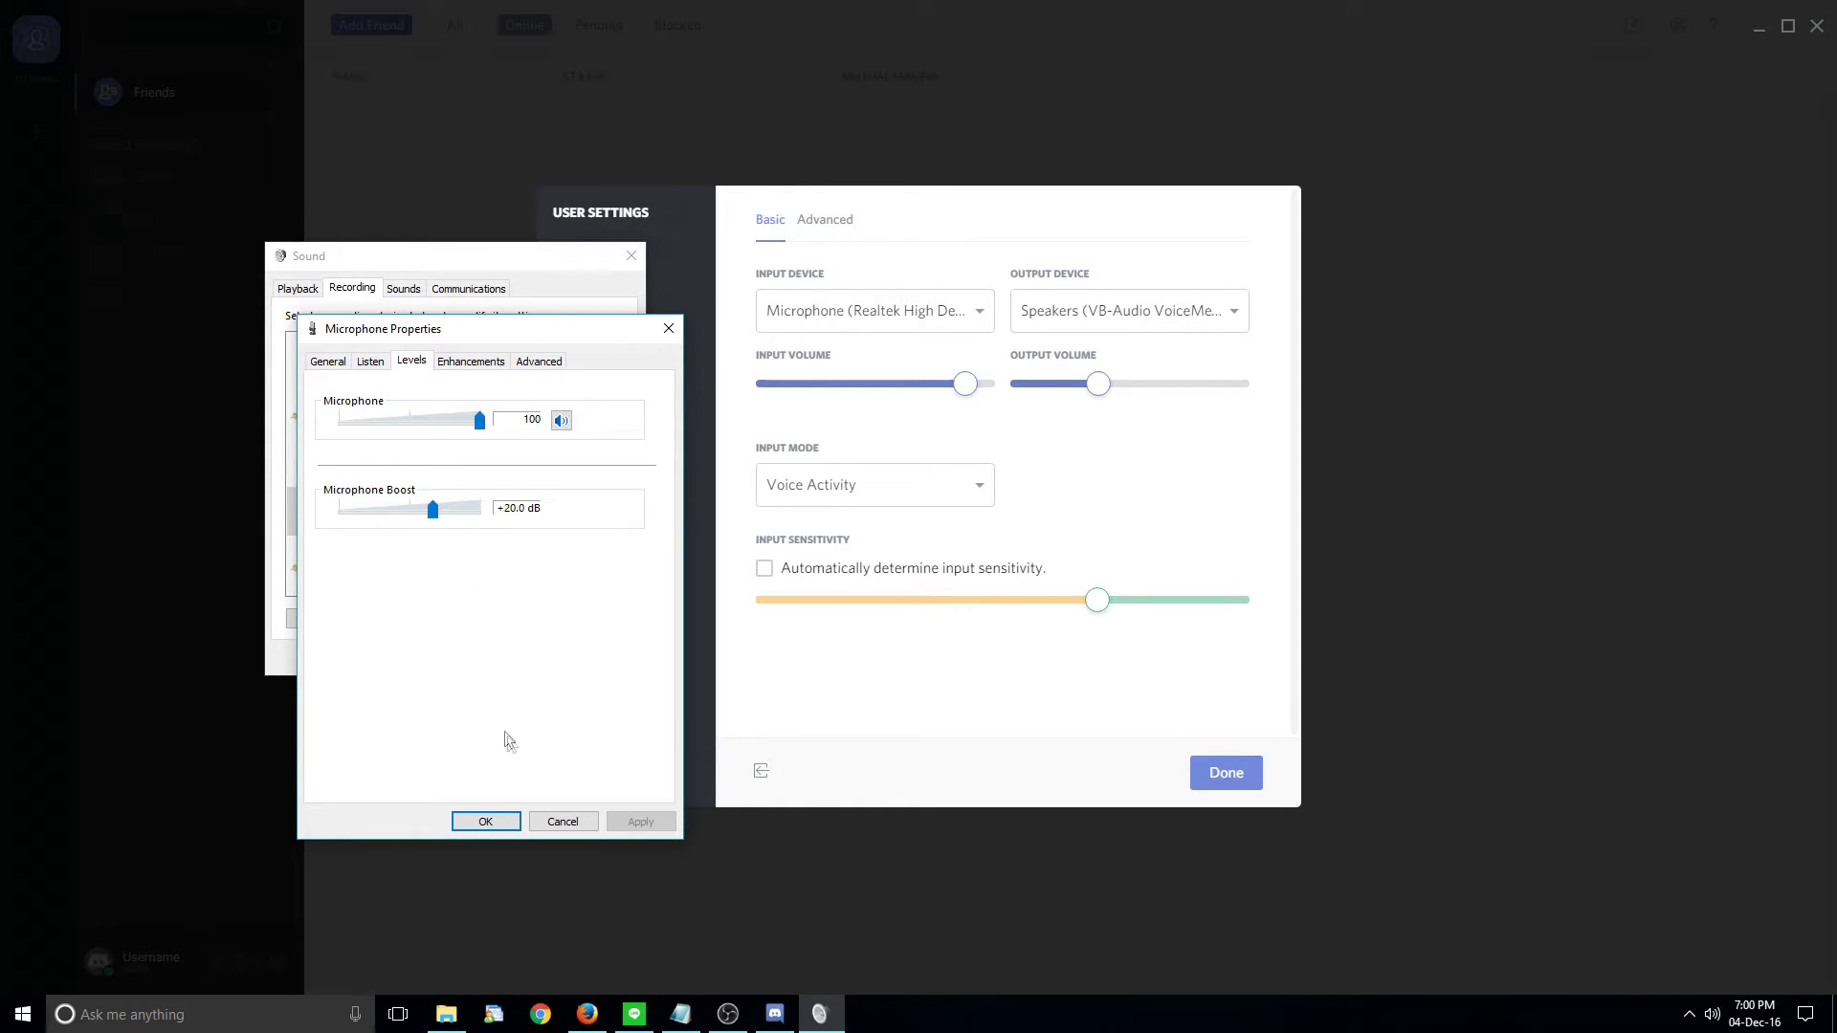
{"action": "left_click", "coordinate": [485, 821]}
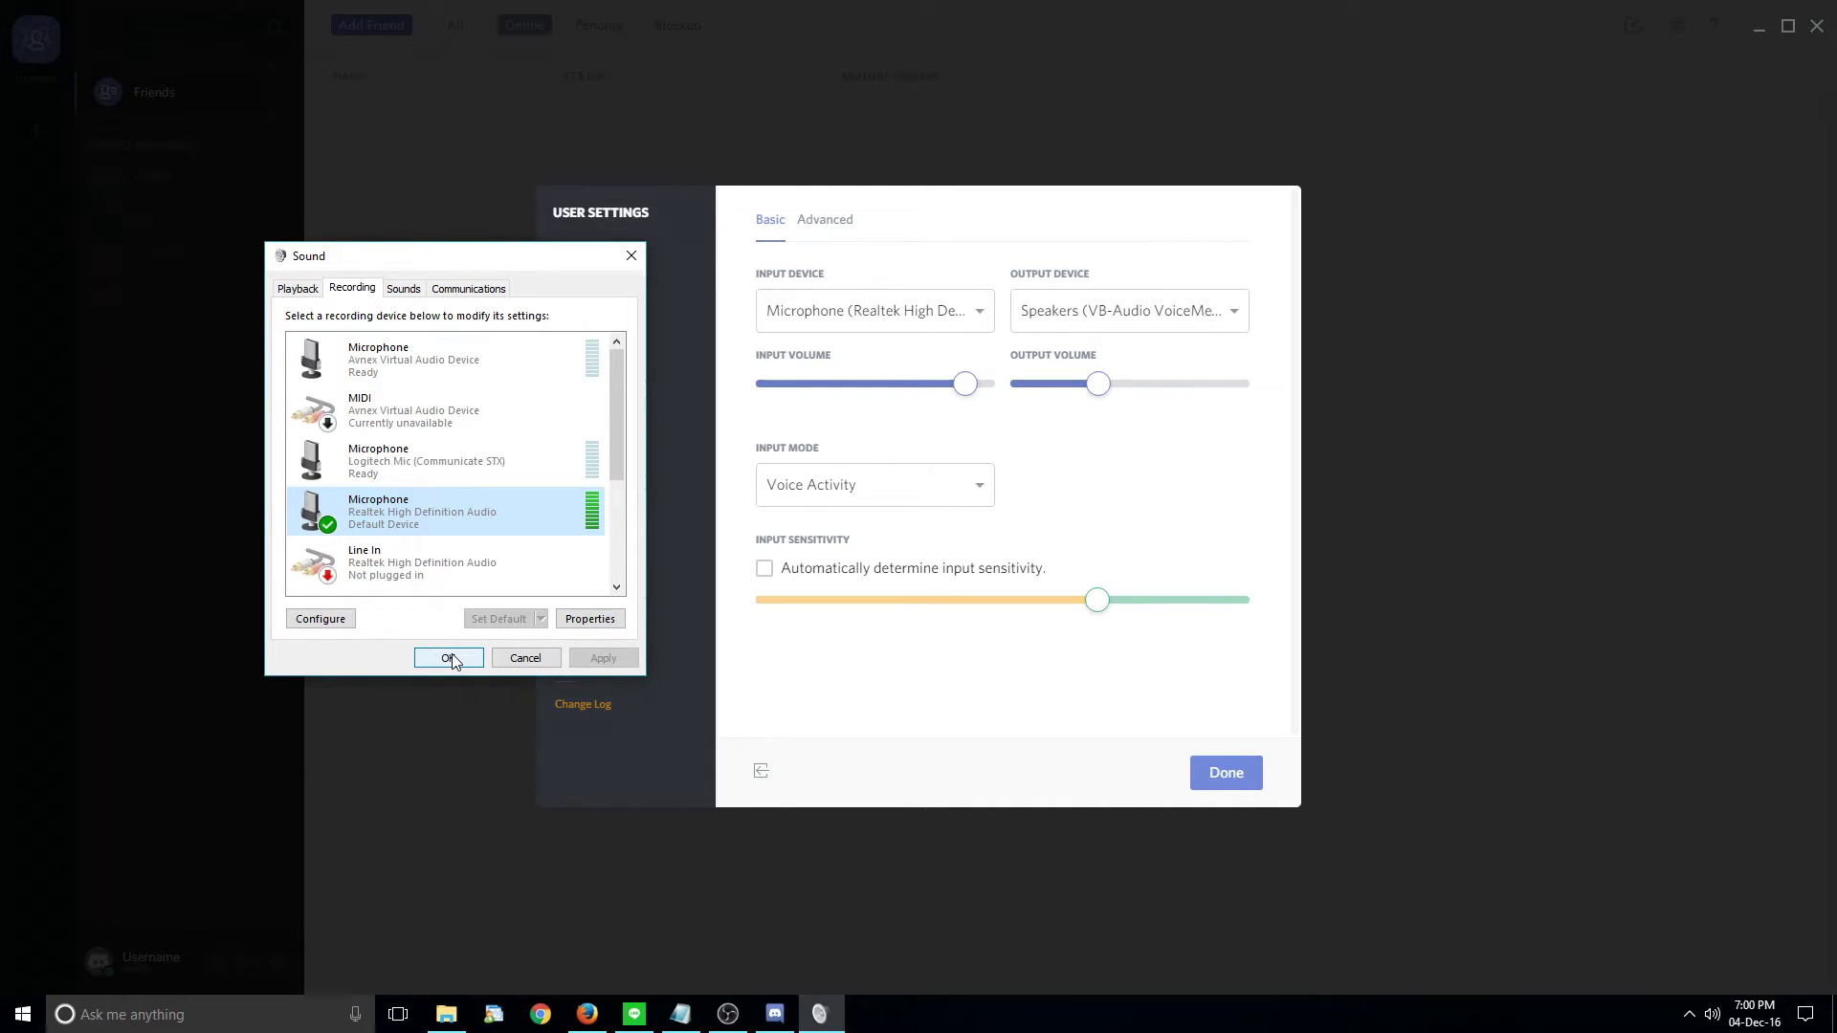
- Close Windows Sound, try Push to Talk, then switch the input mode back to Voice Activity
{"action": "left_click", "coordinate": [525, 658]}
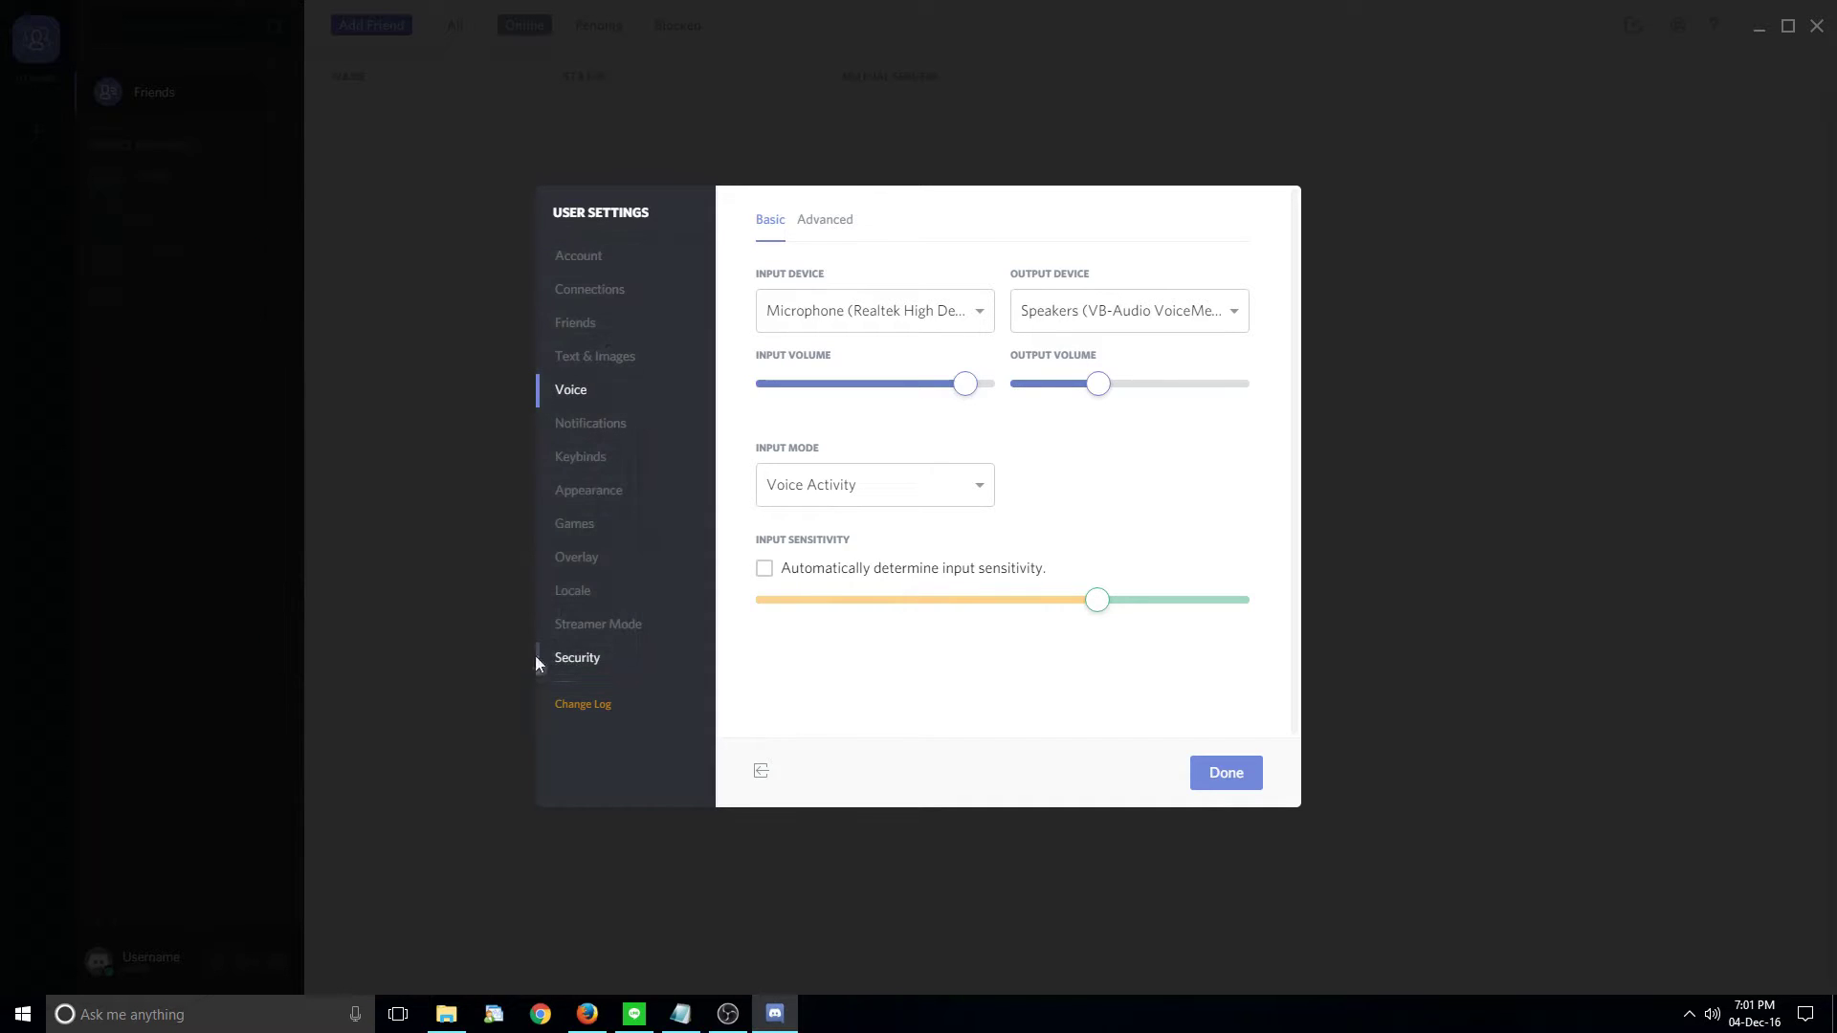
{"action": "left_click", "coordinate": [925, 501]}
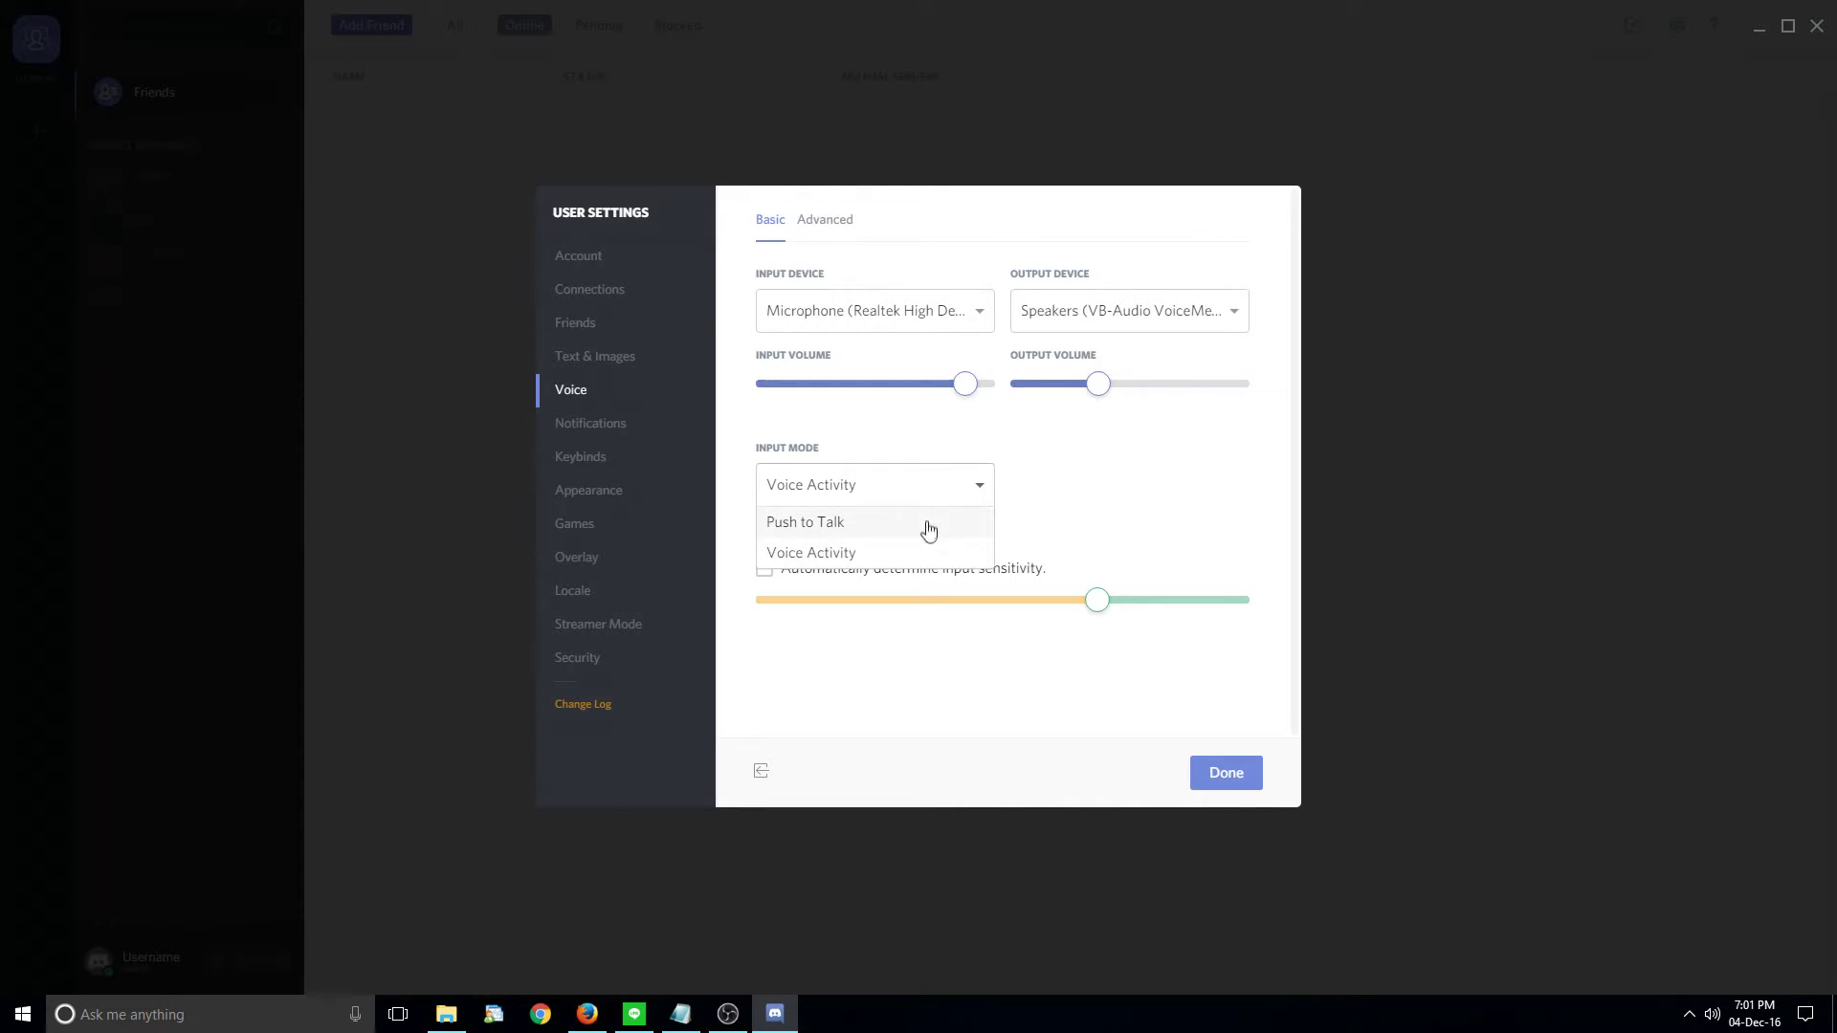
{"action": "left_click", "coordinate": [936, 536]}
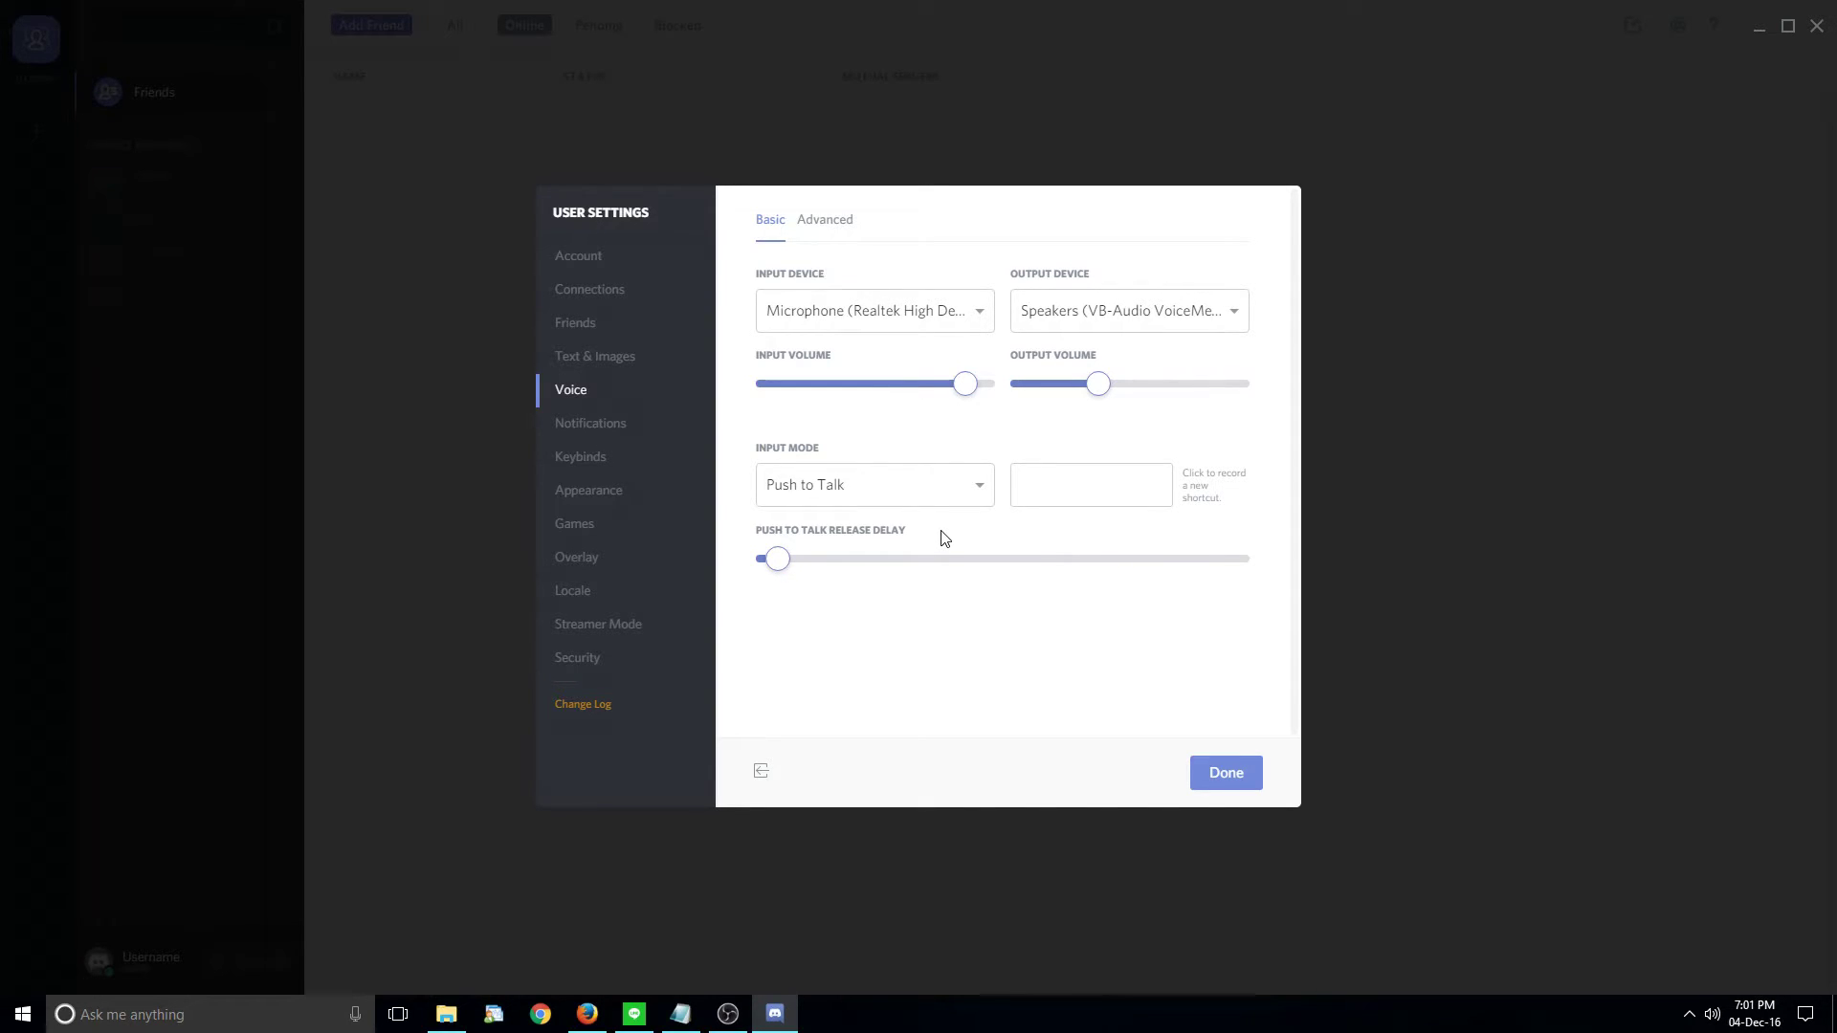
{"action": "left_click", "coordinate": [916, 493]}
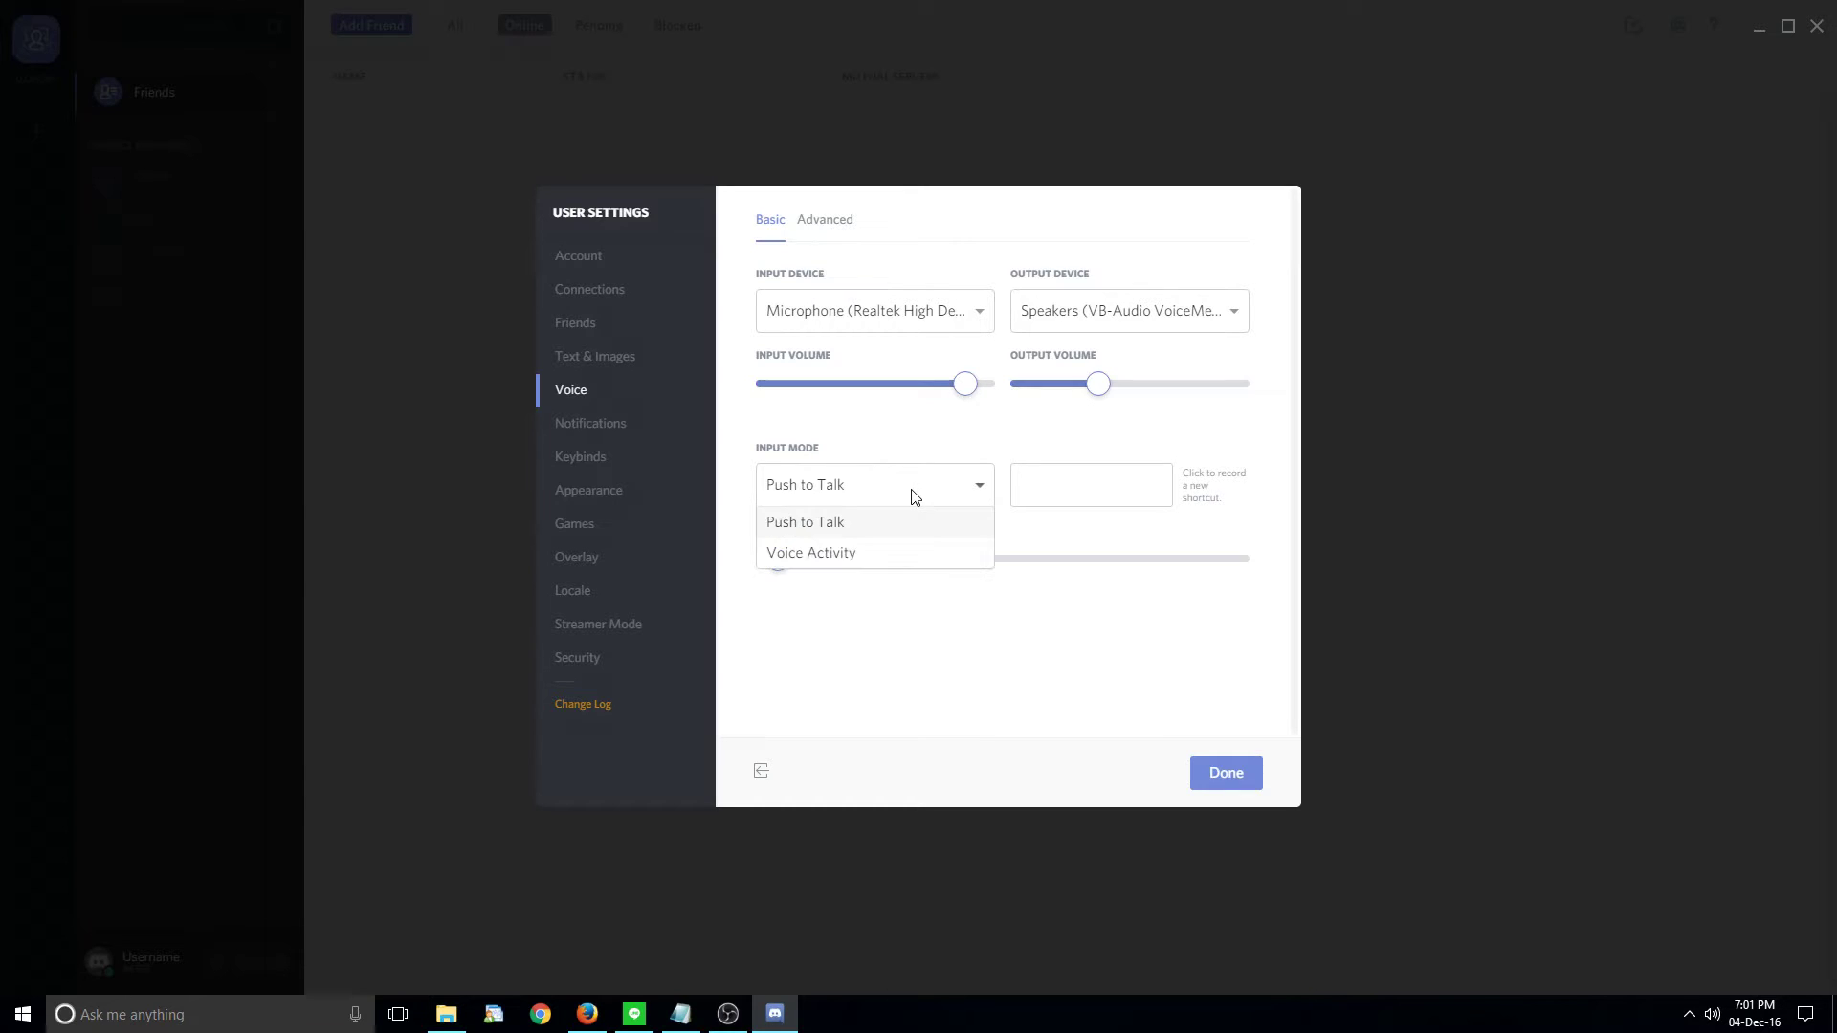
{"action": "left_click", "coordinate": [867, 563]}
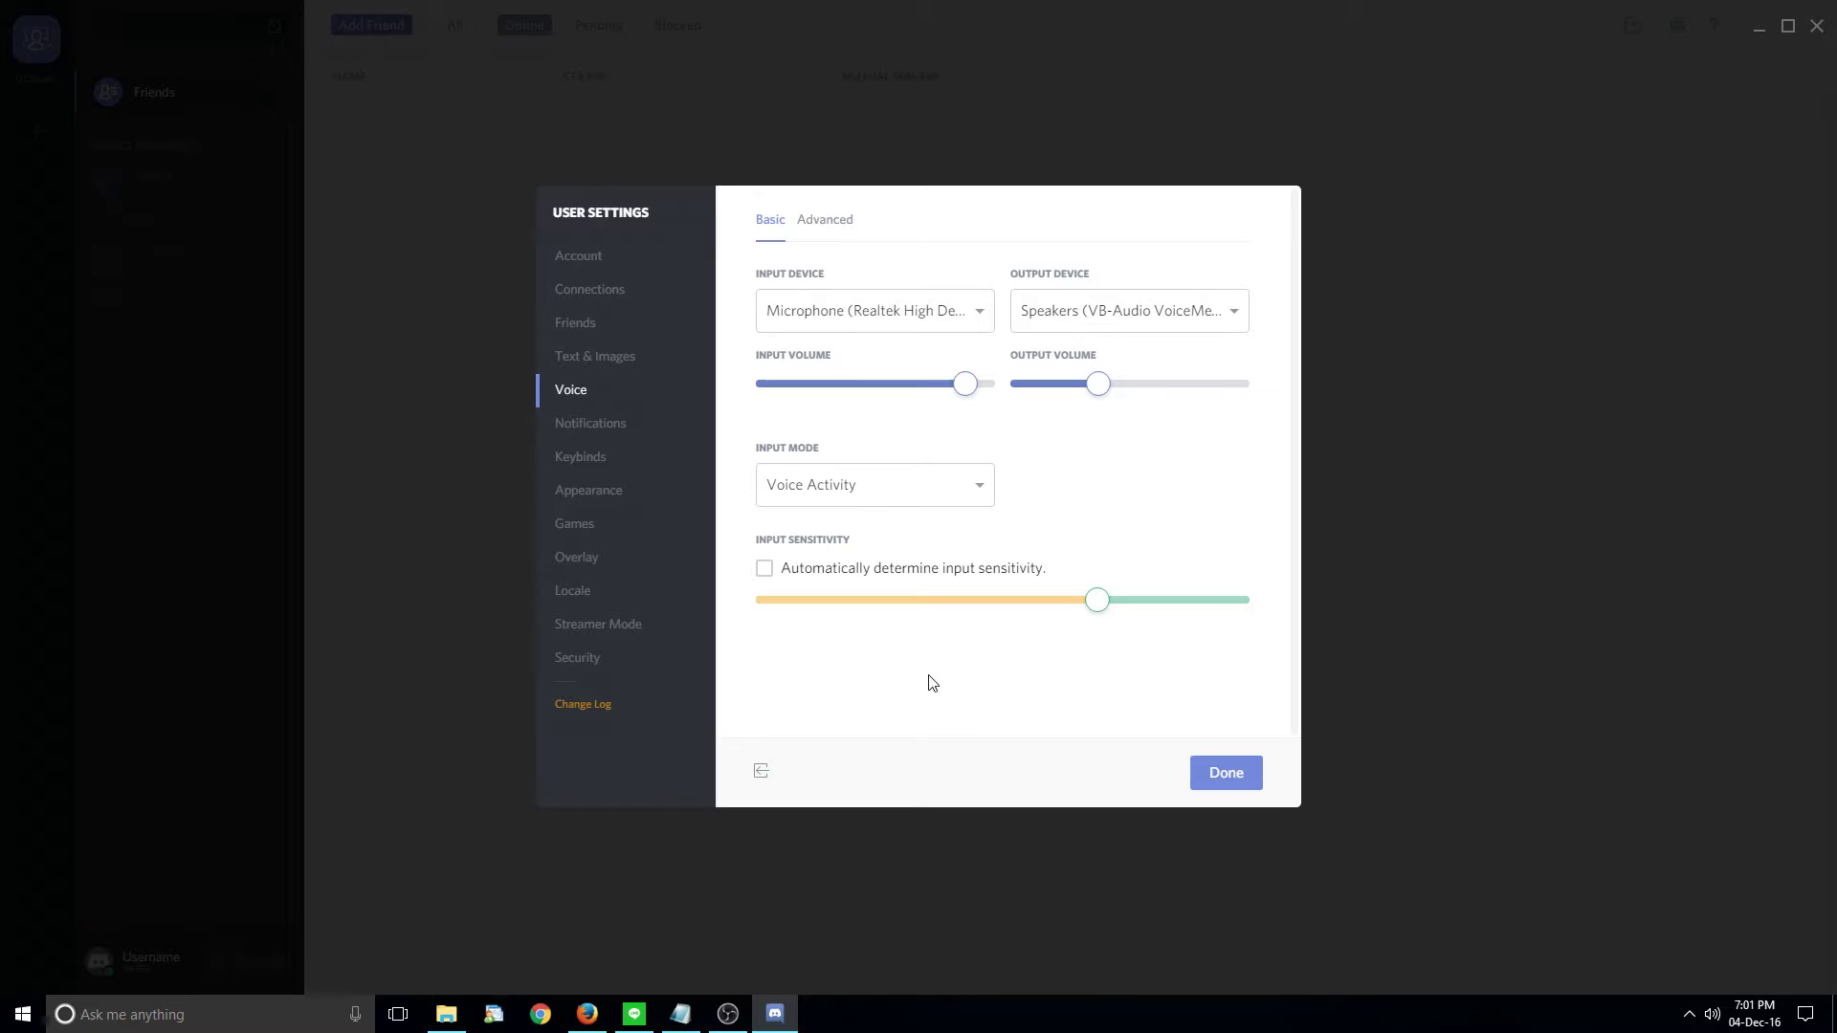
- Toggle automatic input sensitivity on and off, leaving it manual, and click Done
{"action": "left_click", "coordinate": [800, 578]}
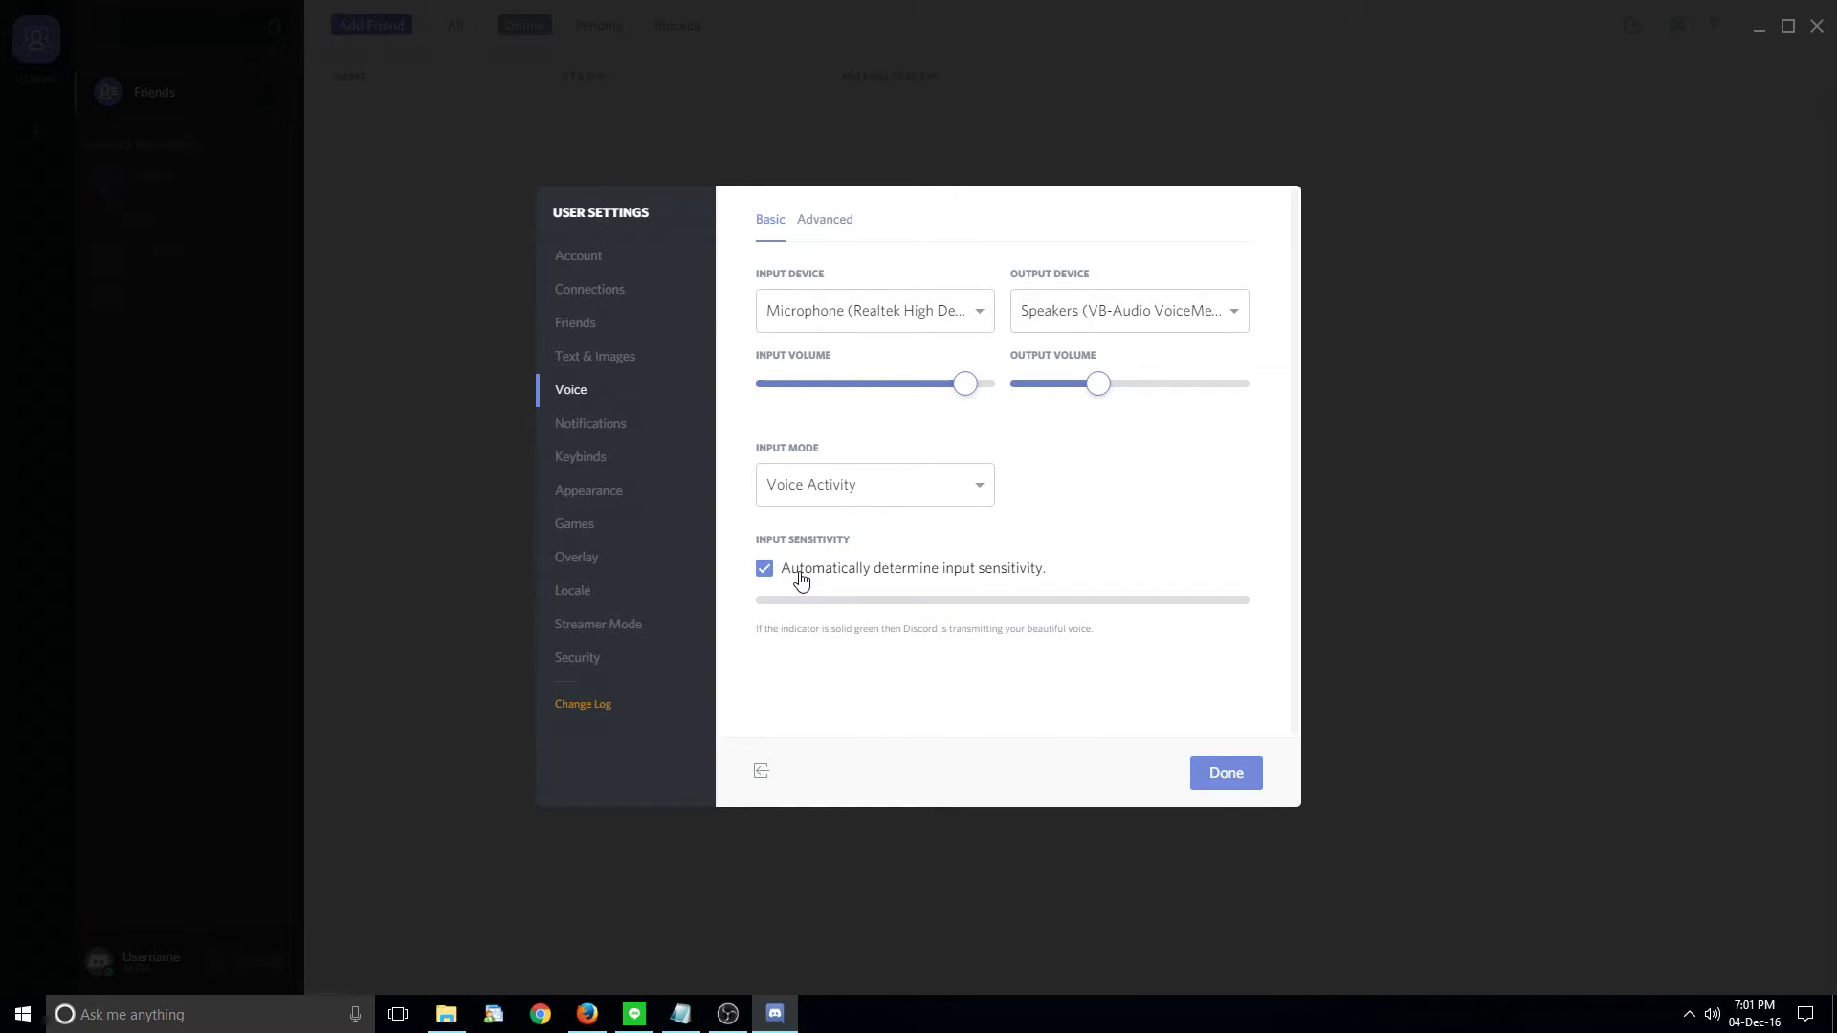
{"action": "left_click", "coordinate": [800, 579]}
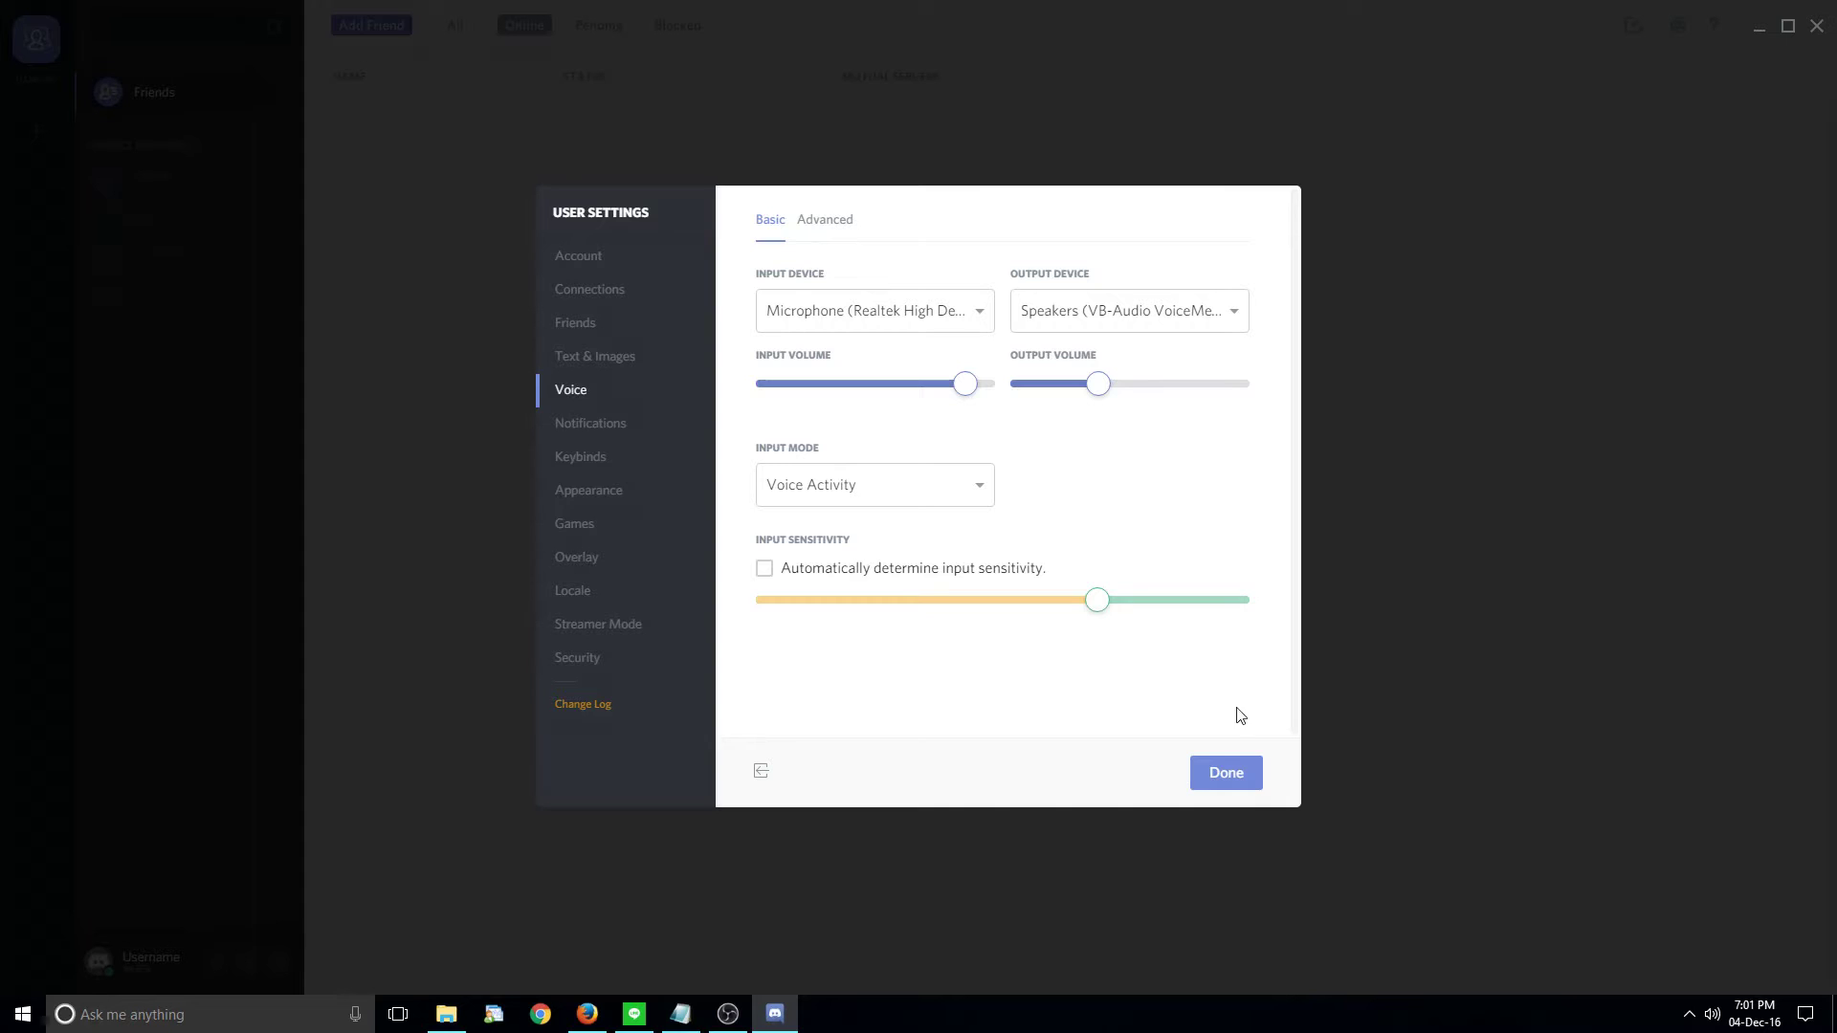
{"action": "left_click", "coordinate": [1249, 775]}
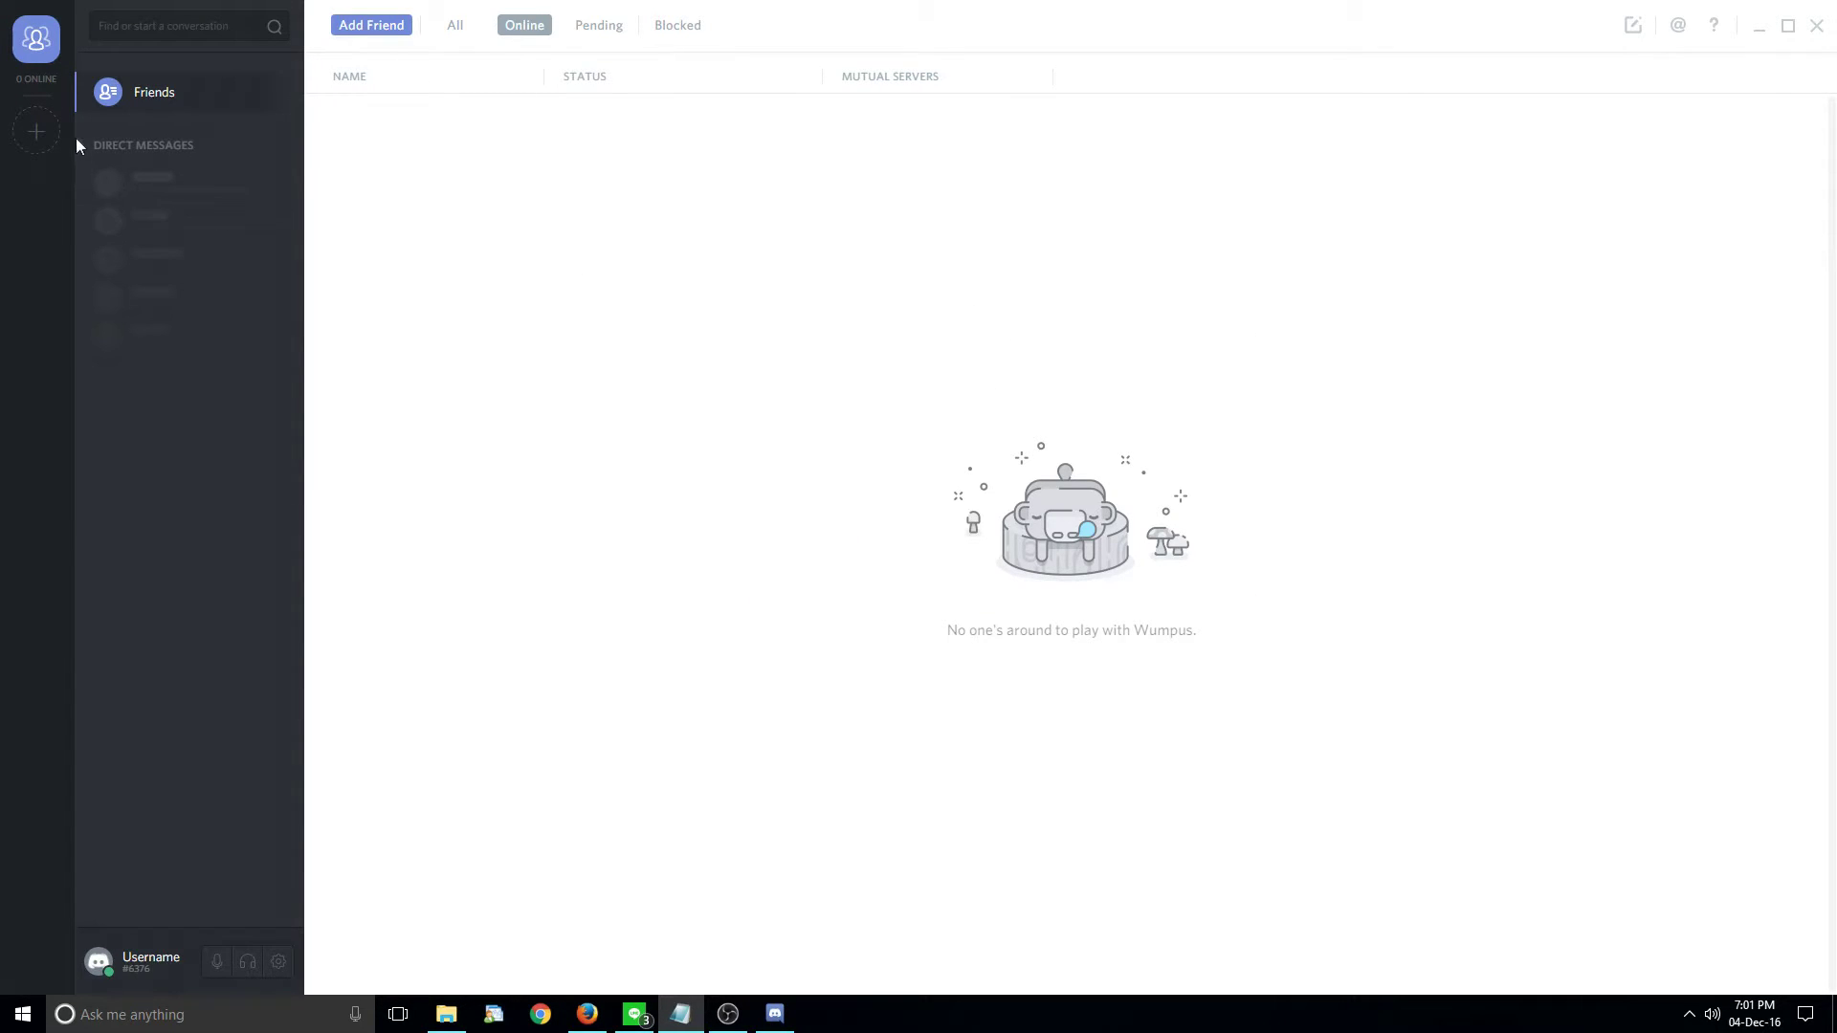
- Join Battlefield 1 KASKUS by pasting its invite link, then connect to the Lobby voice channel
{"action": "left_click", "coordinate": [36, 131]}
{"action": "left_click", "coordinate": [1034, 630]}
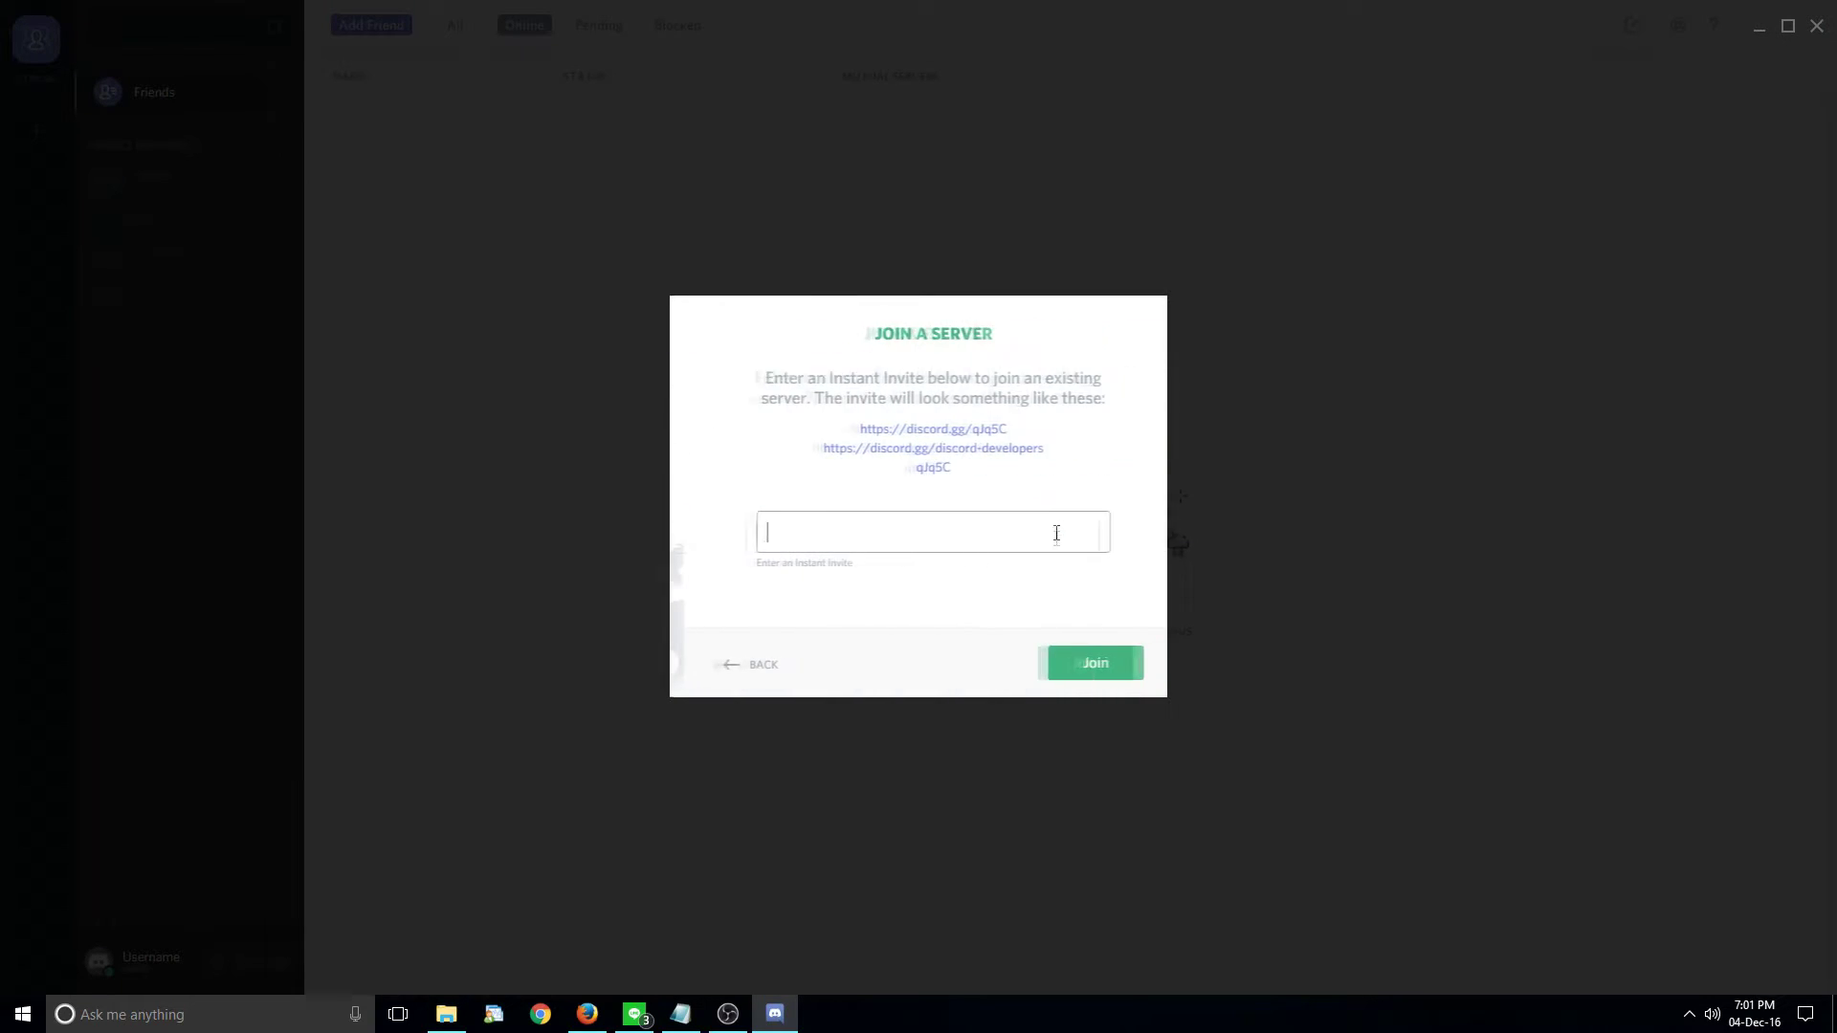
{"action": "type", "text": "https://discord.gg/v5j6EXR"}
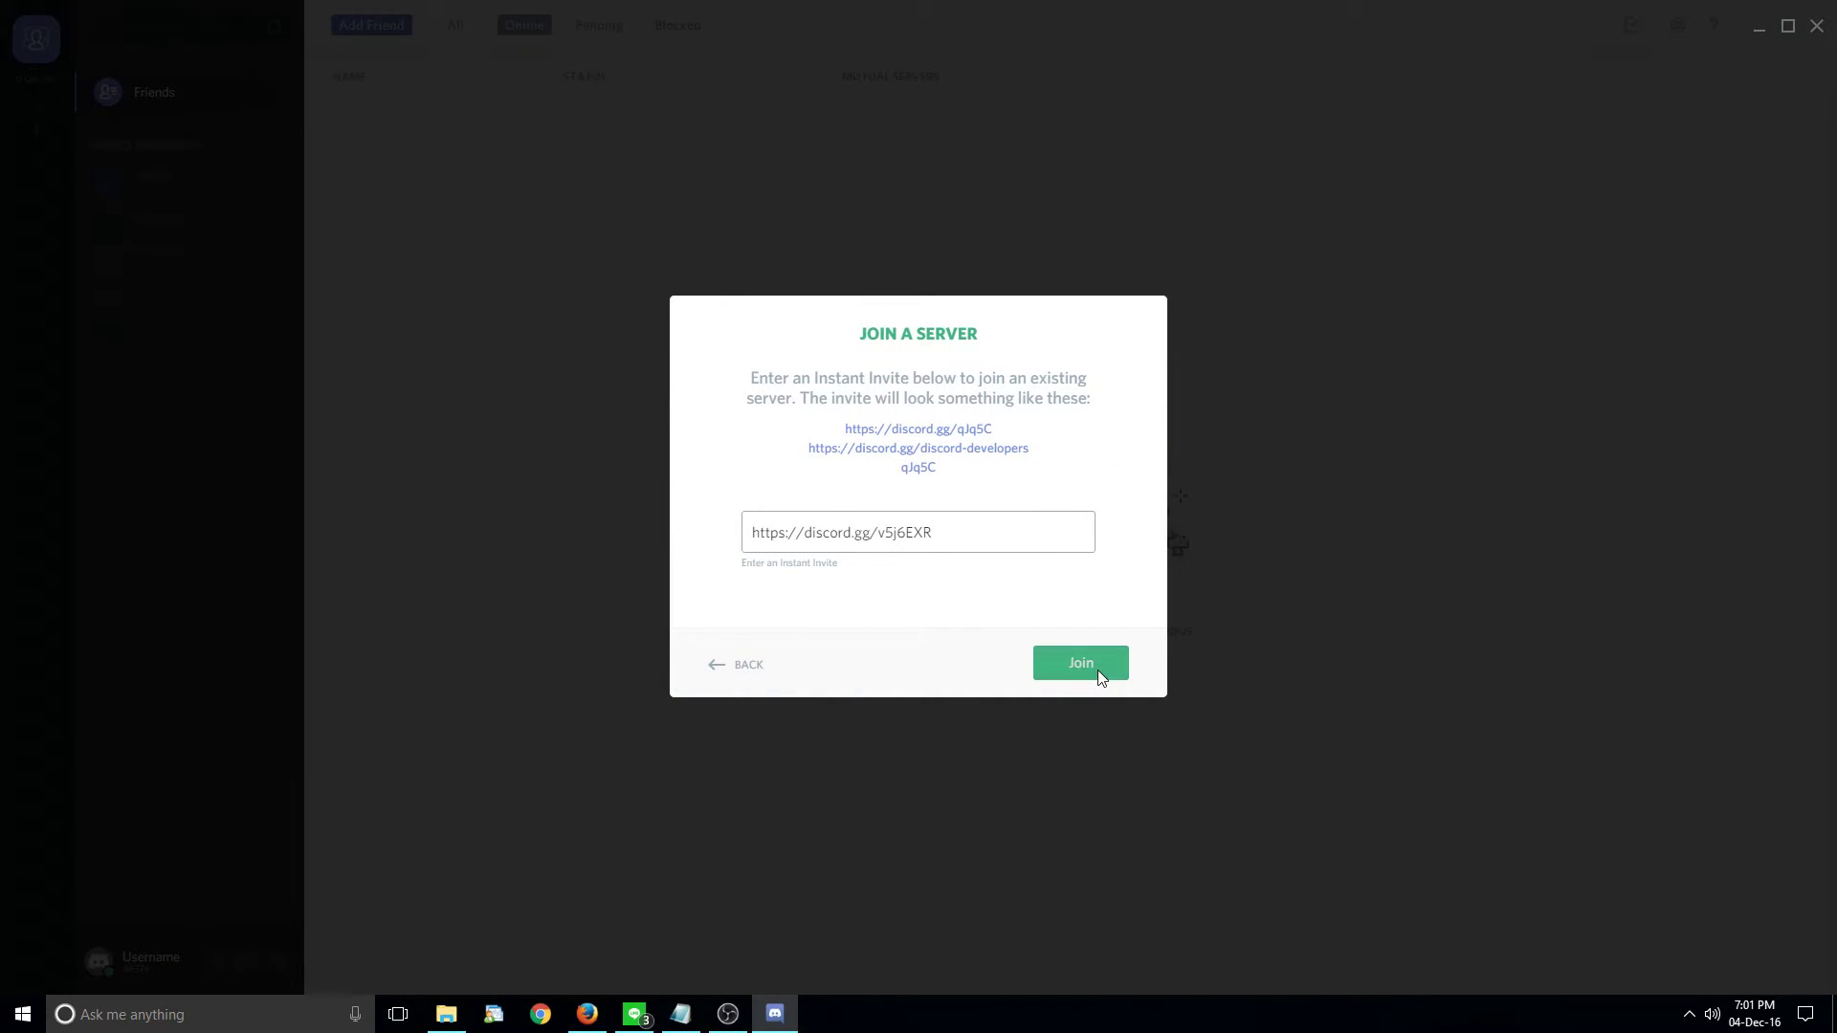
{"action": "left_click", "coordinate": [1098, 670]}
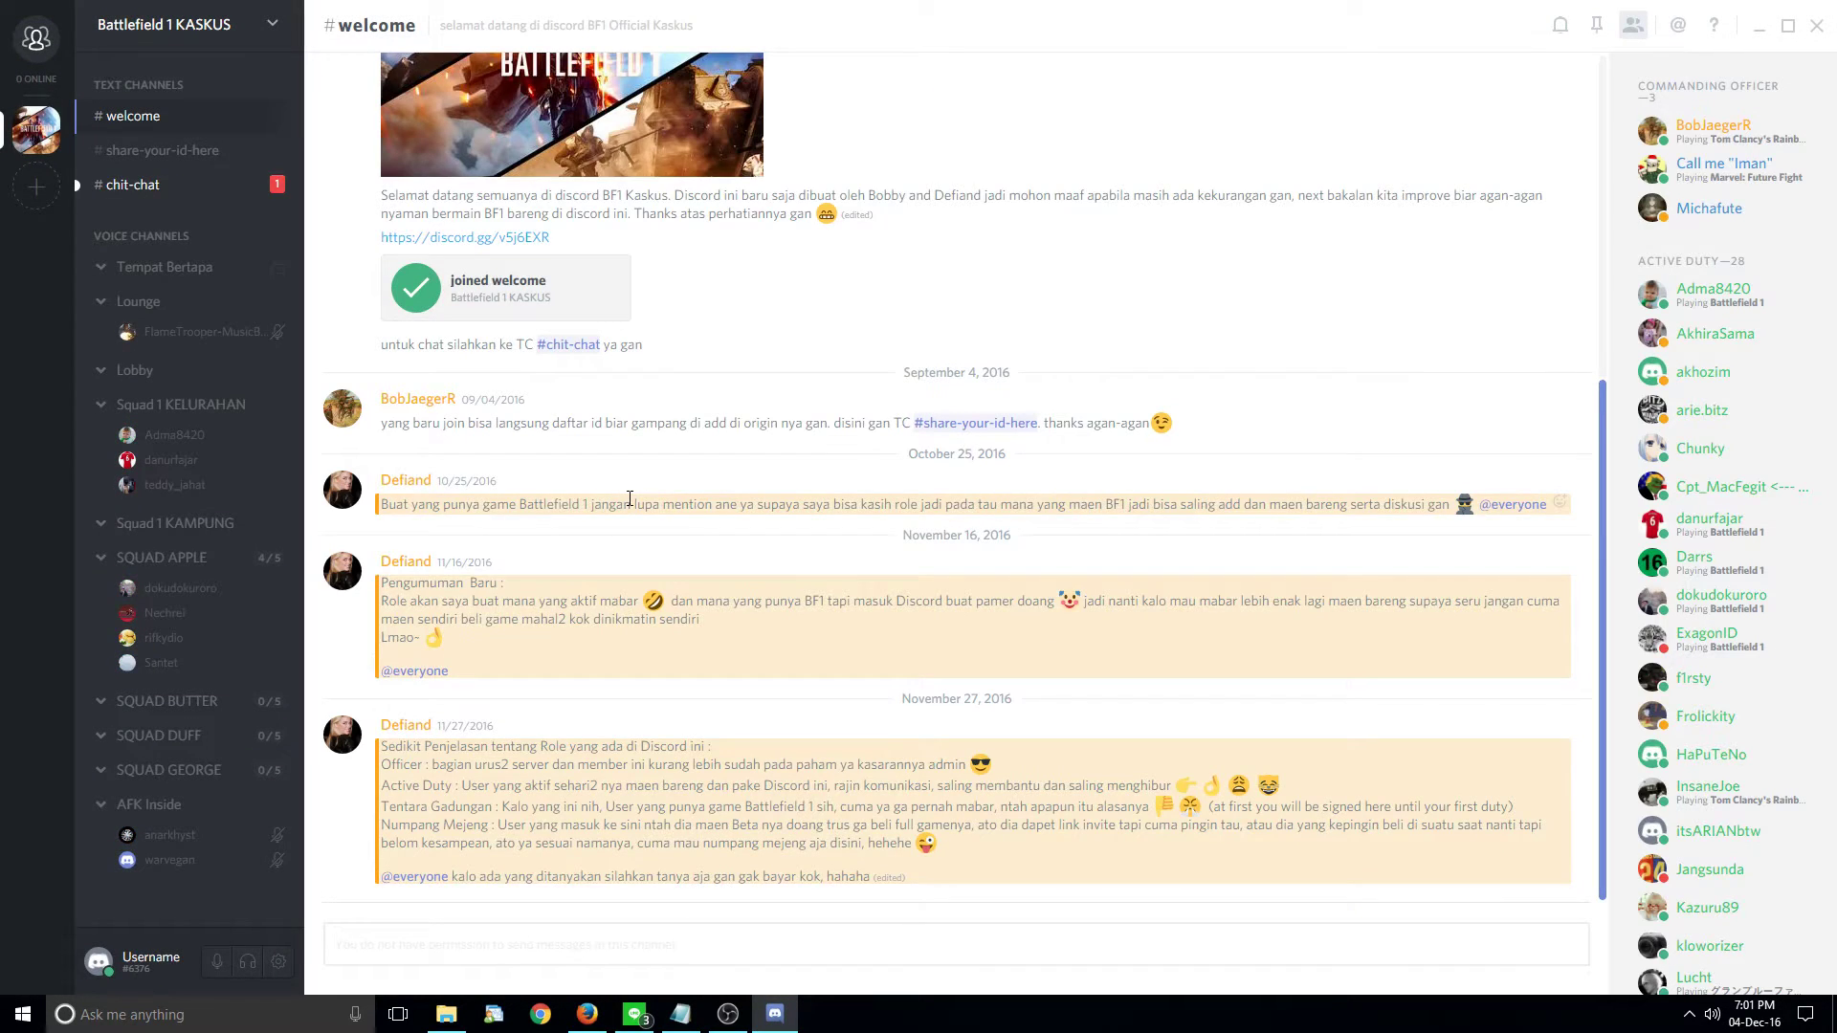
{"action": "left_click", "coordinate": [157, 376]}
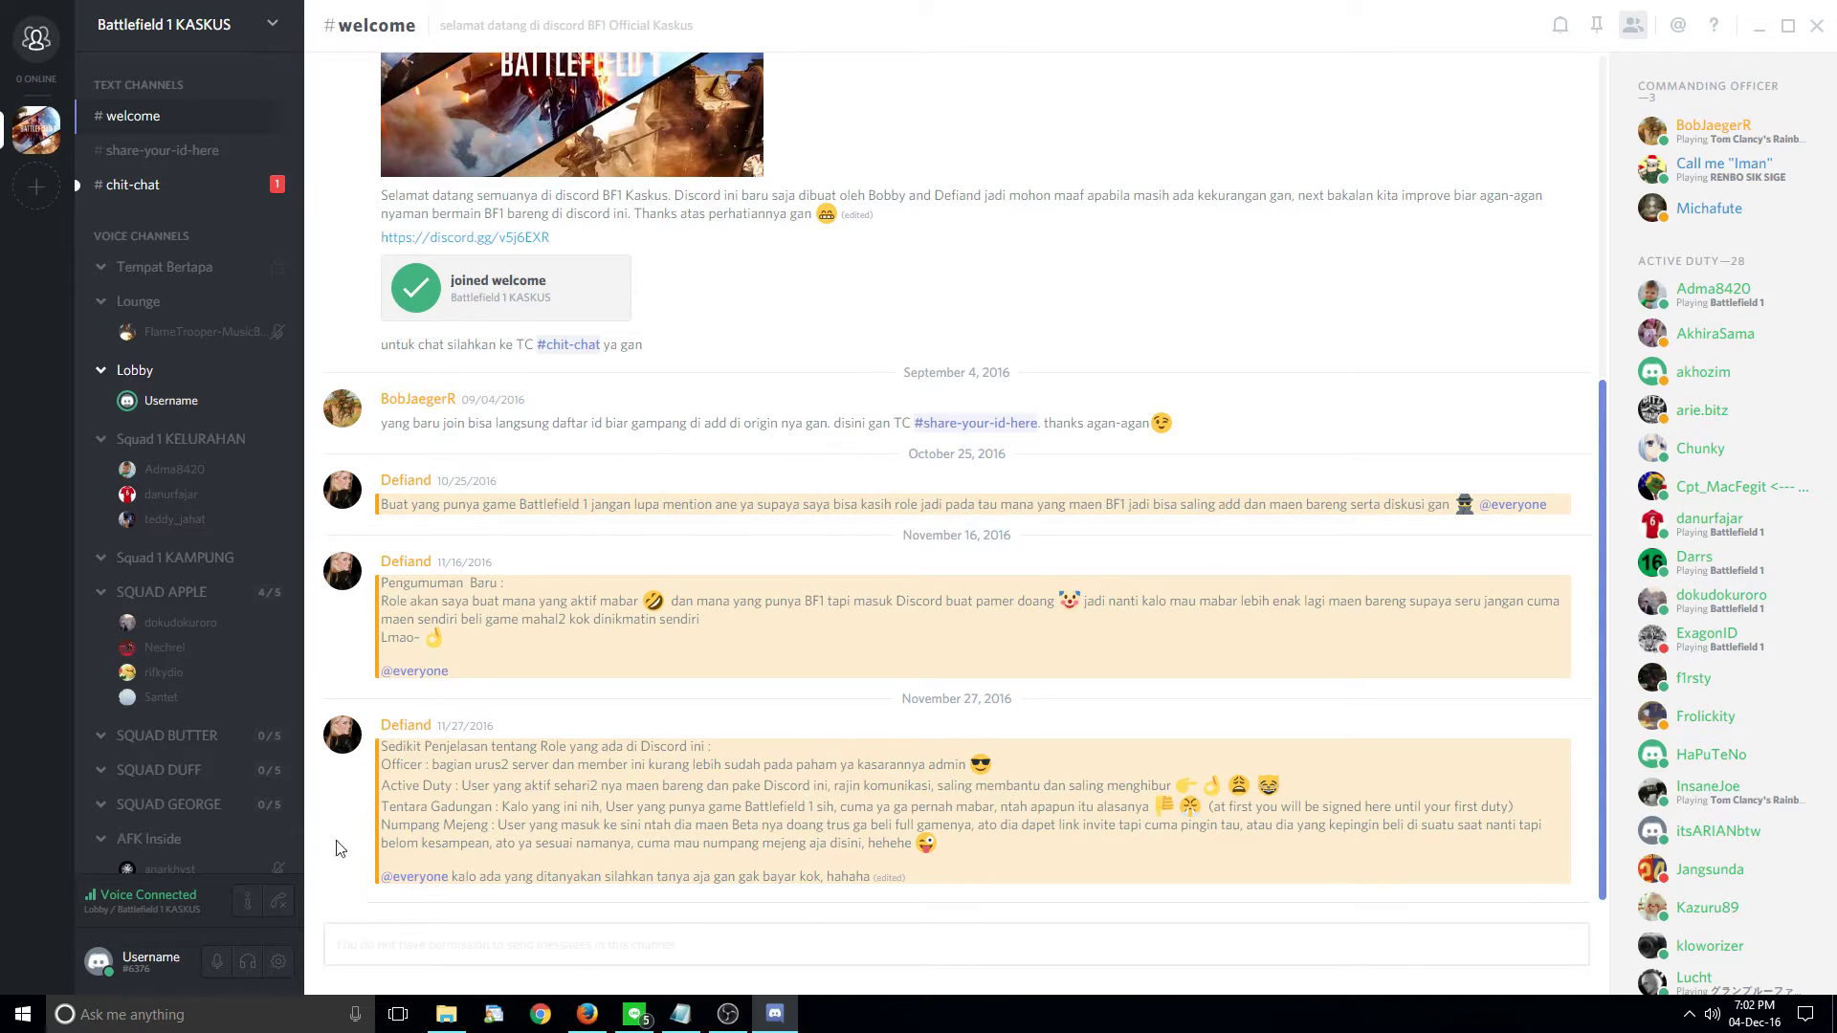
- In User Settings > Voice, nudge the Input Sensitivity slider down to about -32 dB
{"action": "left_click", "coordinate": [278, 963]}
{"action": "left_click", "coordinate": [609, 396]}
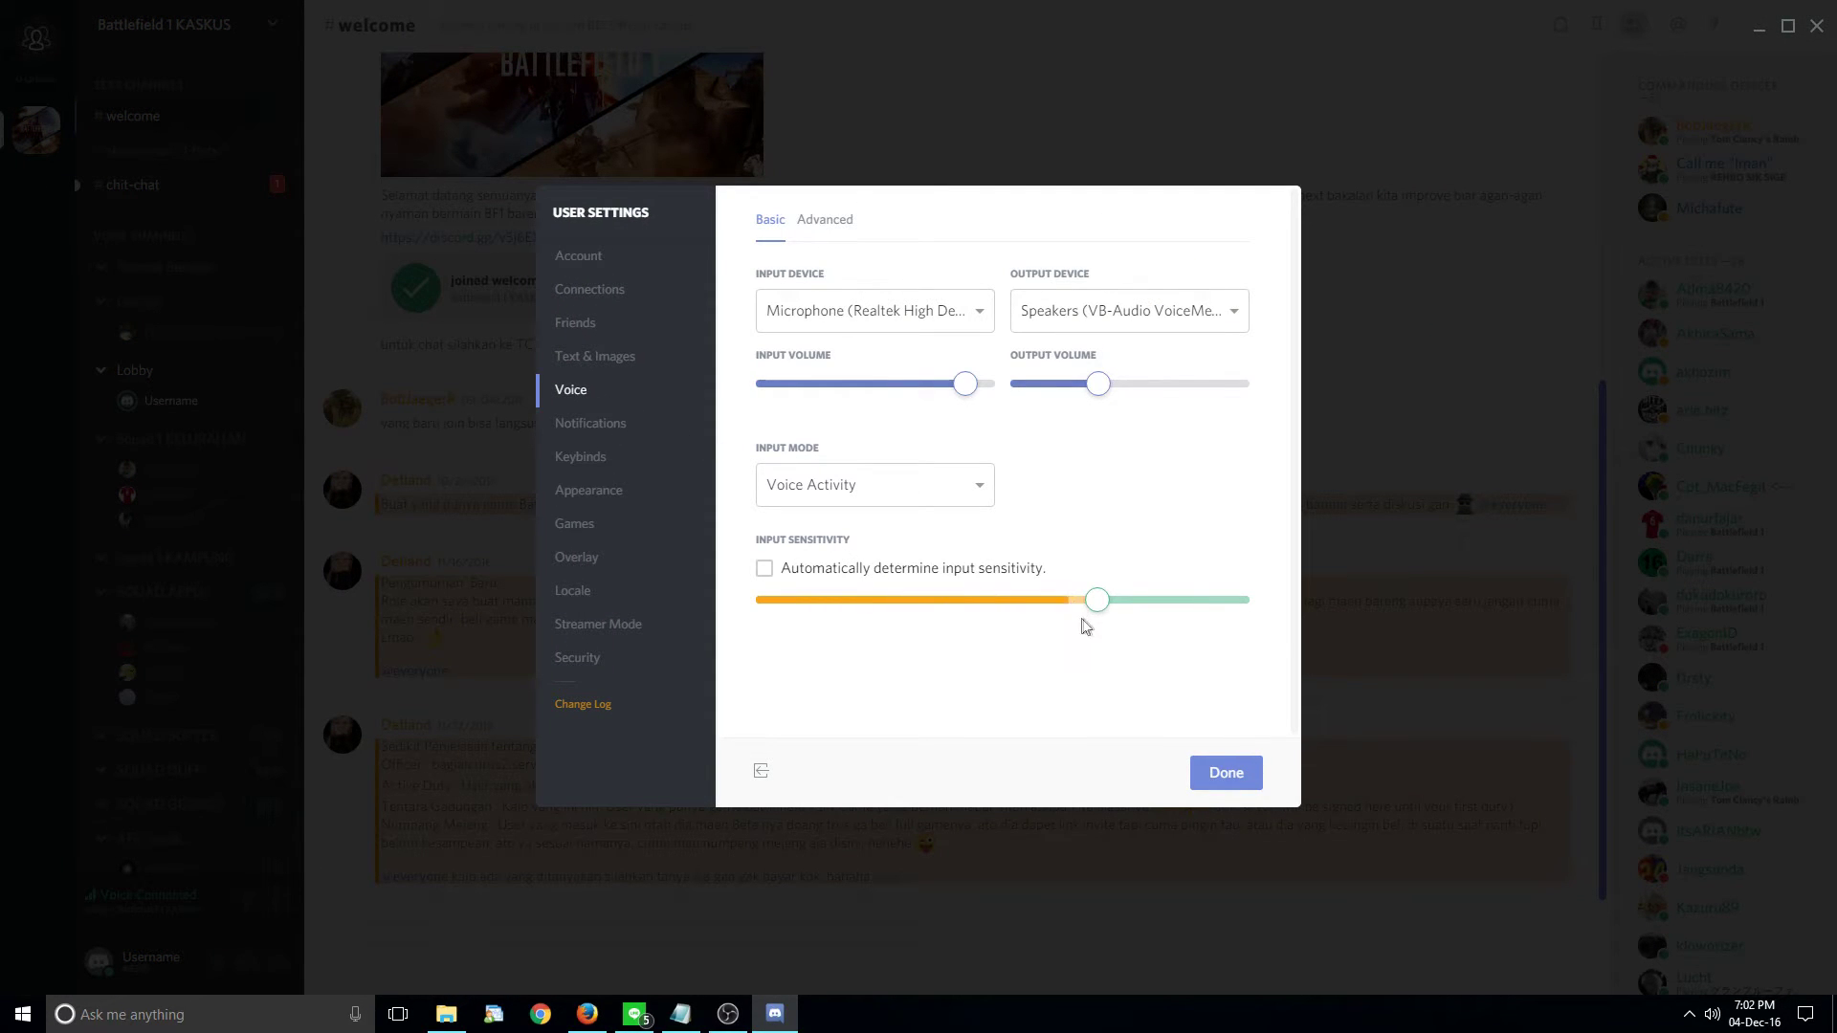
{"action": "mouse_move", "coordinate": [1092, 599]}
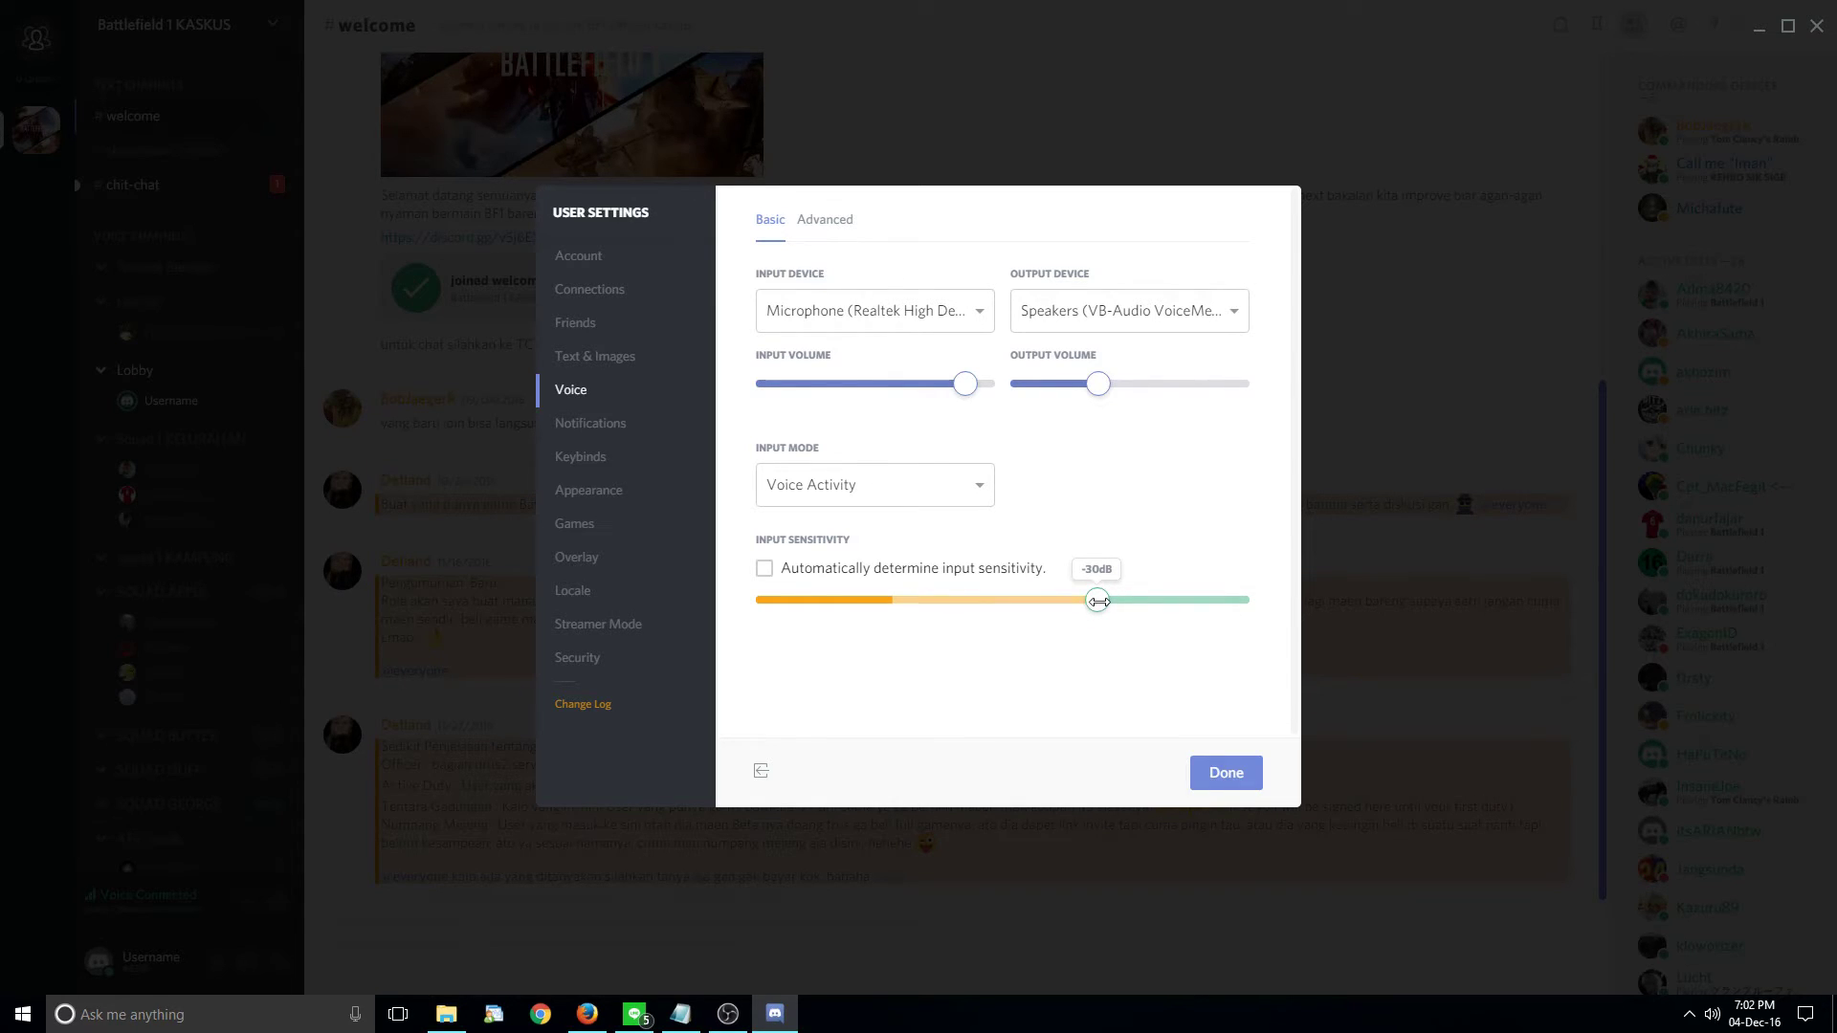
{"action": "left_click_drag", "start_coordinate": [1098, 601], "coordinate": [1093, 602]}
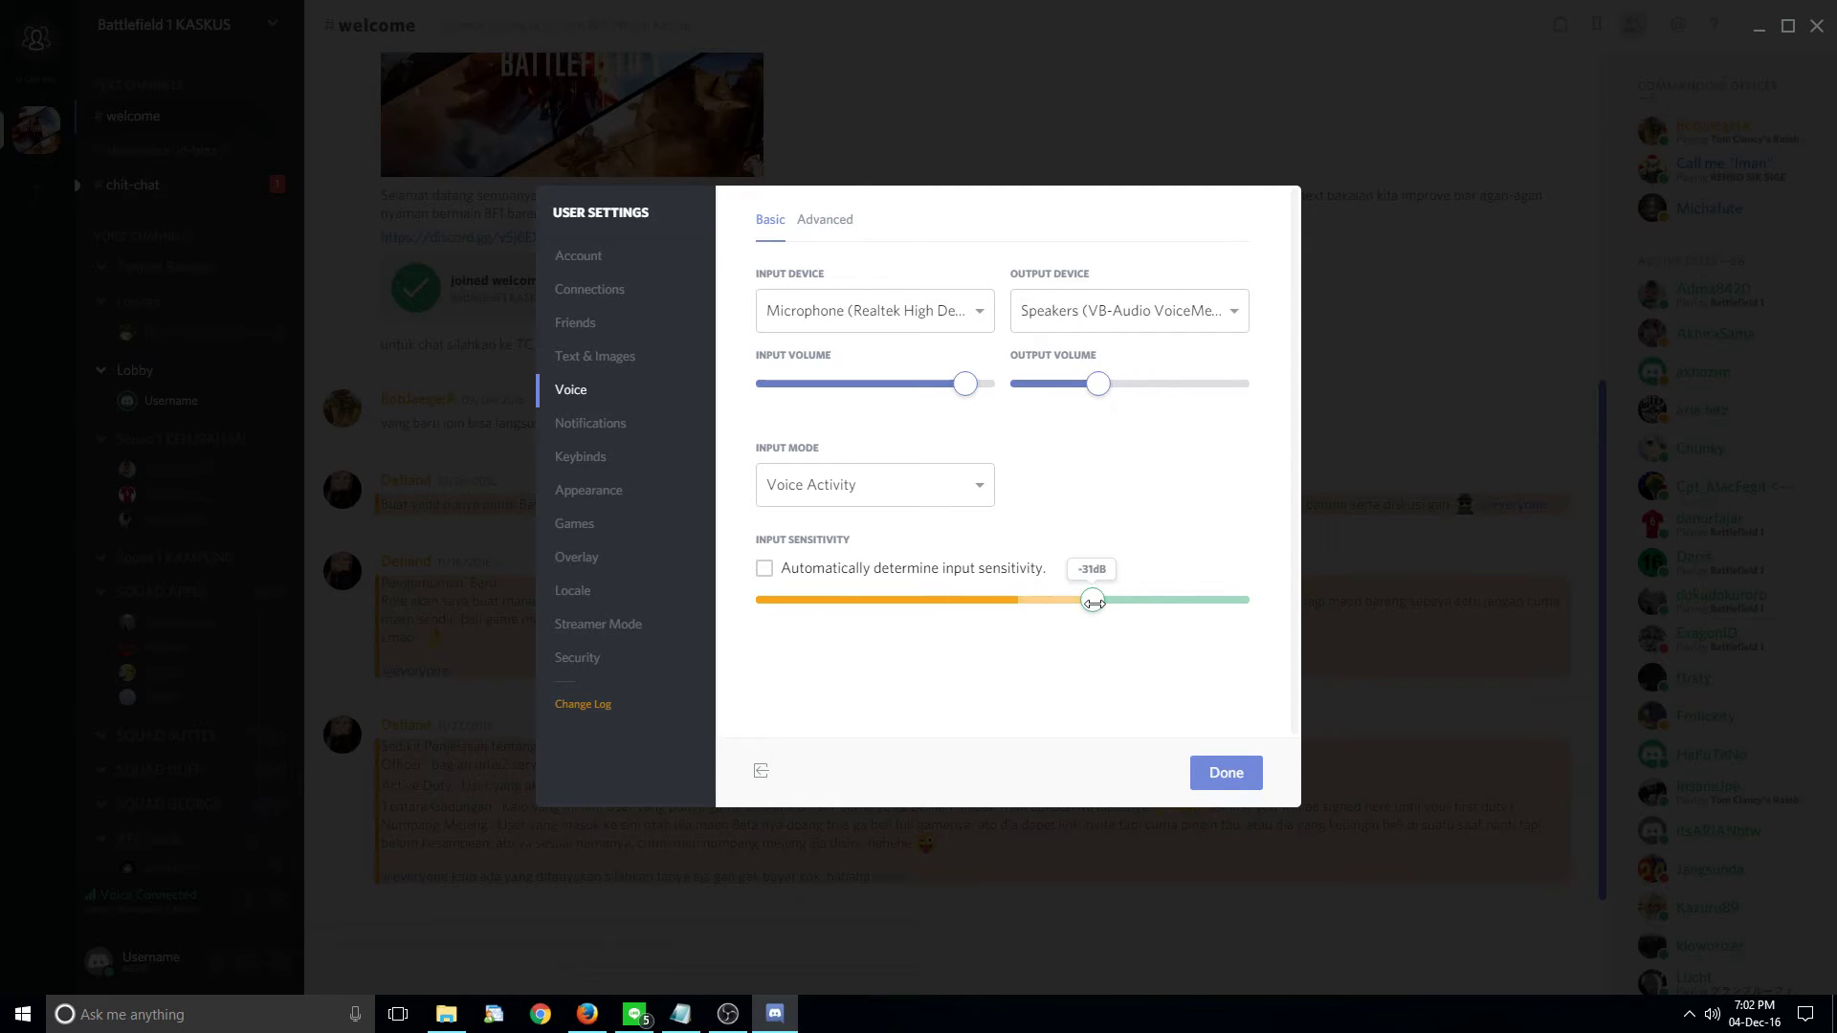
{"action": "mouse_move", "coordinate": [1094, 603]}
{"action": "left_mouse_down"}
{"action": "mouse_move", "coordinate": [1131, 603]}
{"action": "mouse_move", "coordinate": [1093, 607]}
{"action": "left_mouse_up"}
- Click Done, move into the SQUAD APPLE voice channel, then disconnect from voice
{"action": "left_click", "coordinate": [1230, 772]}
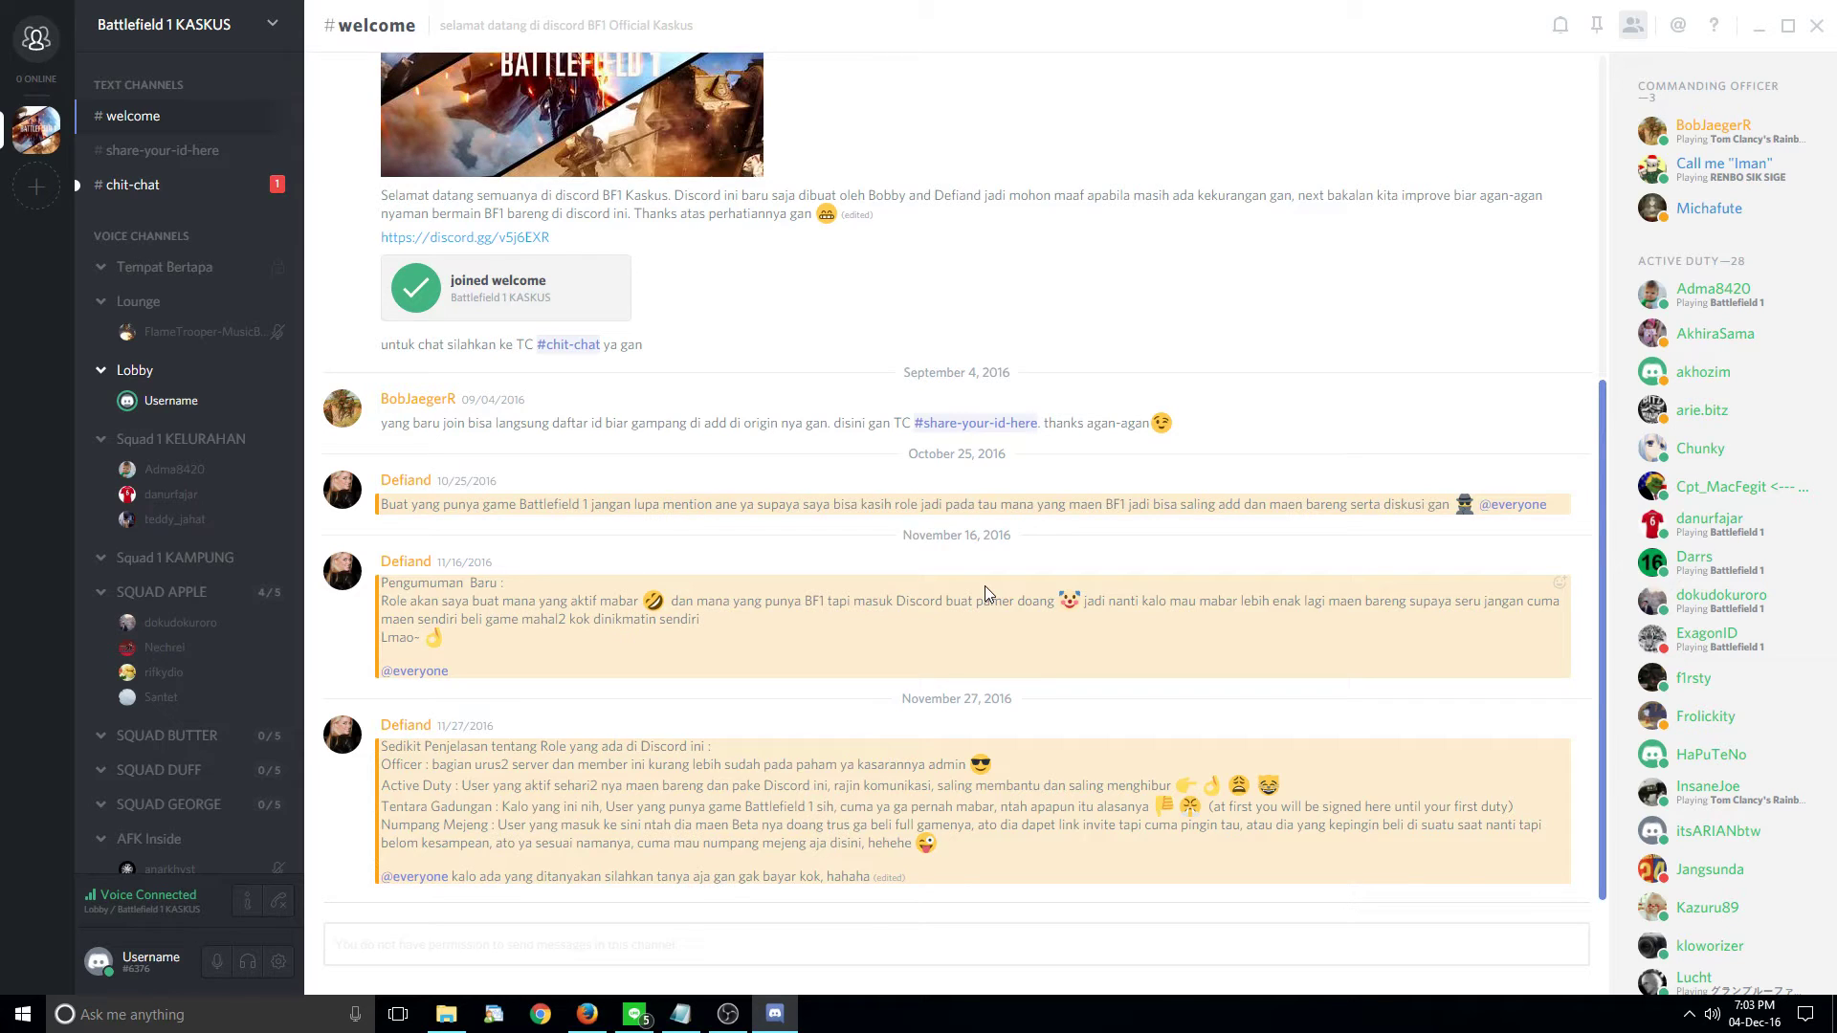
{"action": "left_click", "coordinate": [213, 593]}
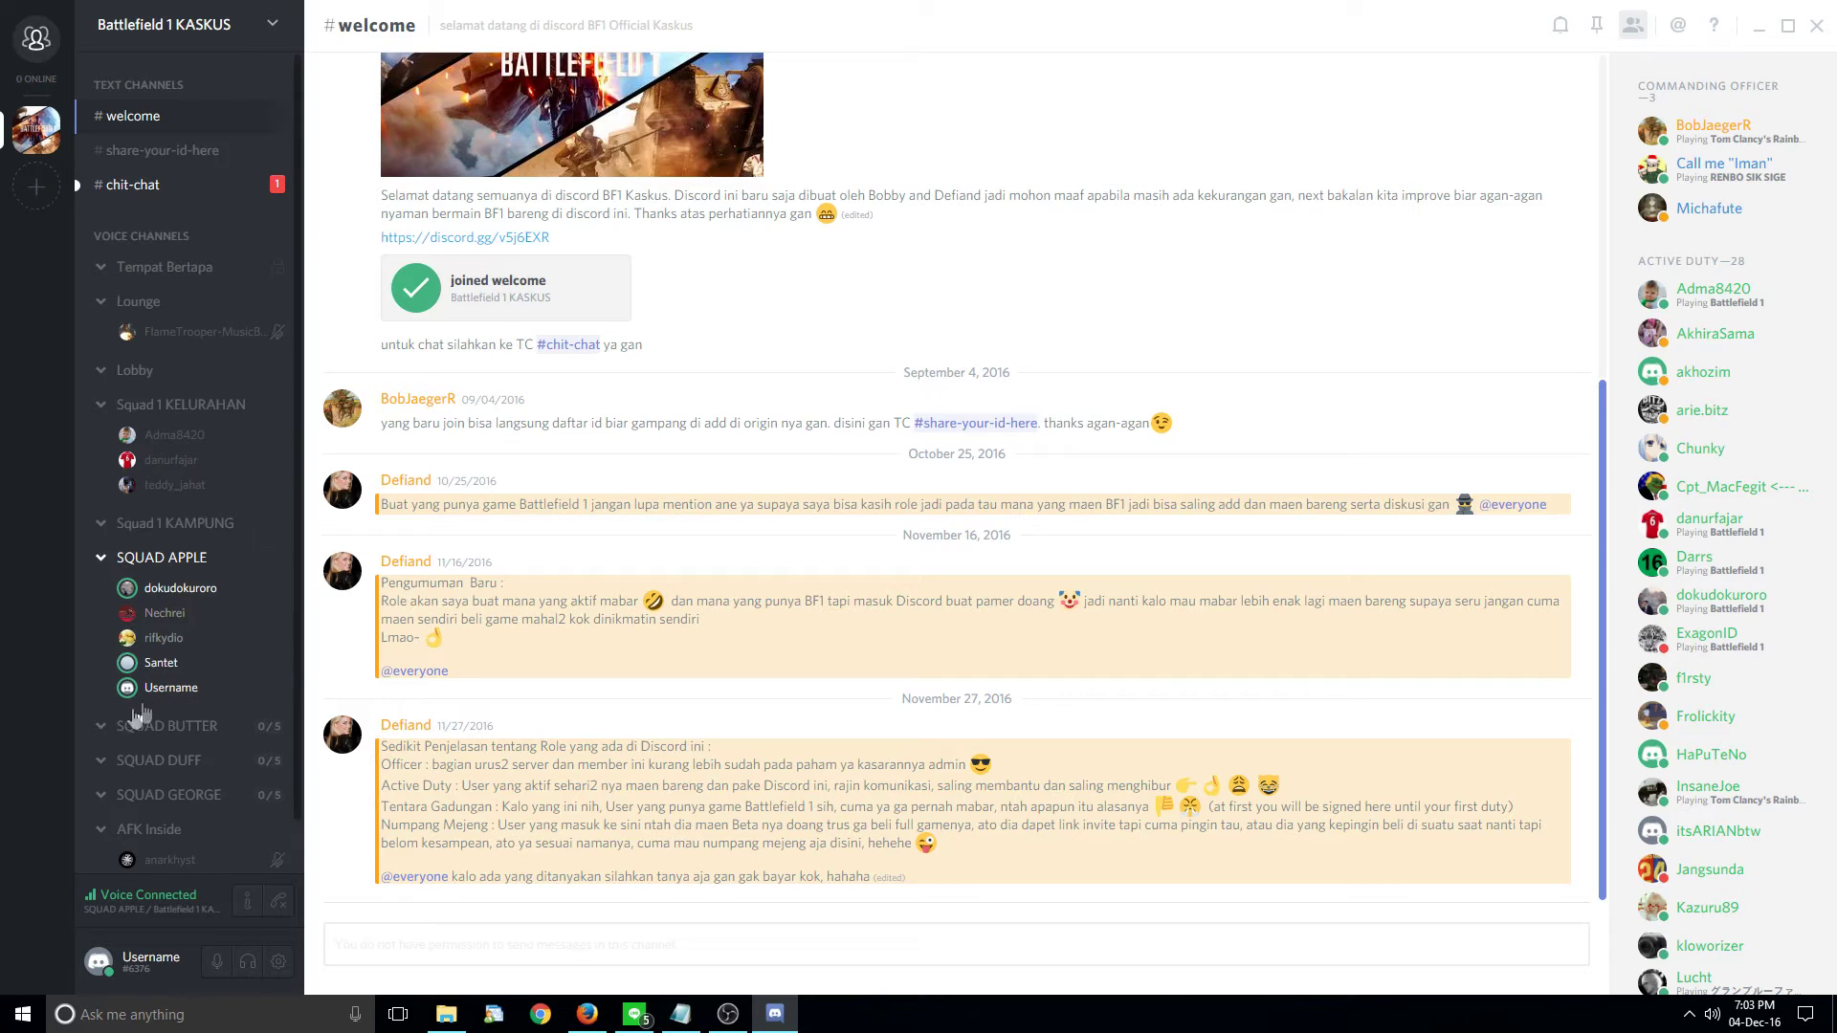
{"action": "left_click", "coordinate": [279, 904]}
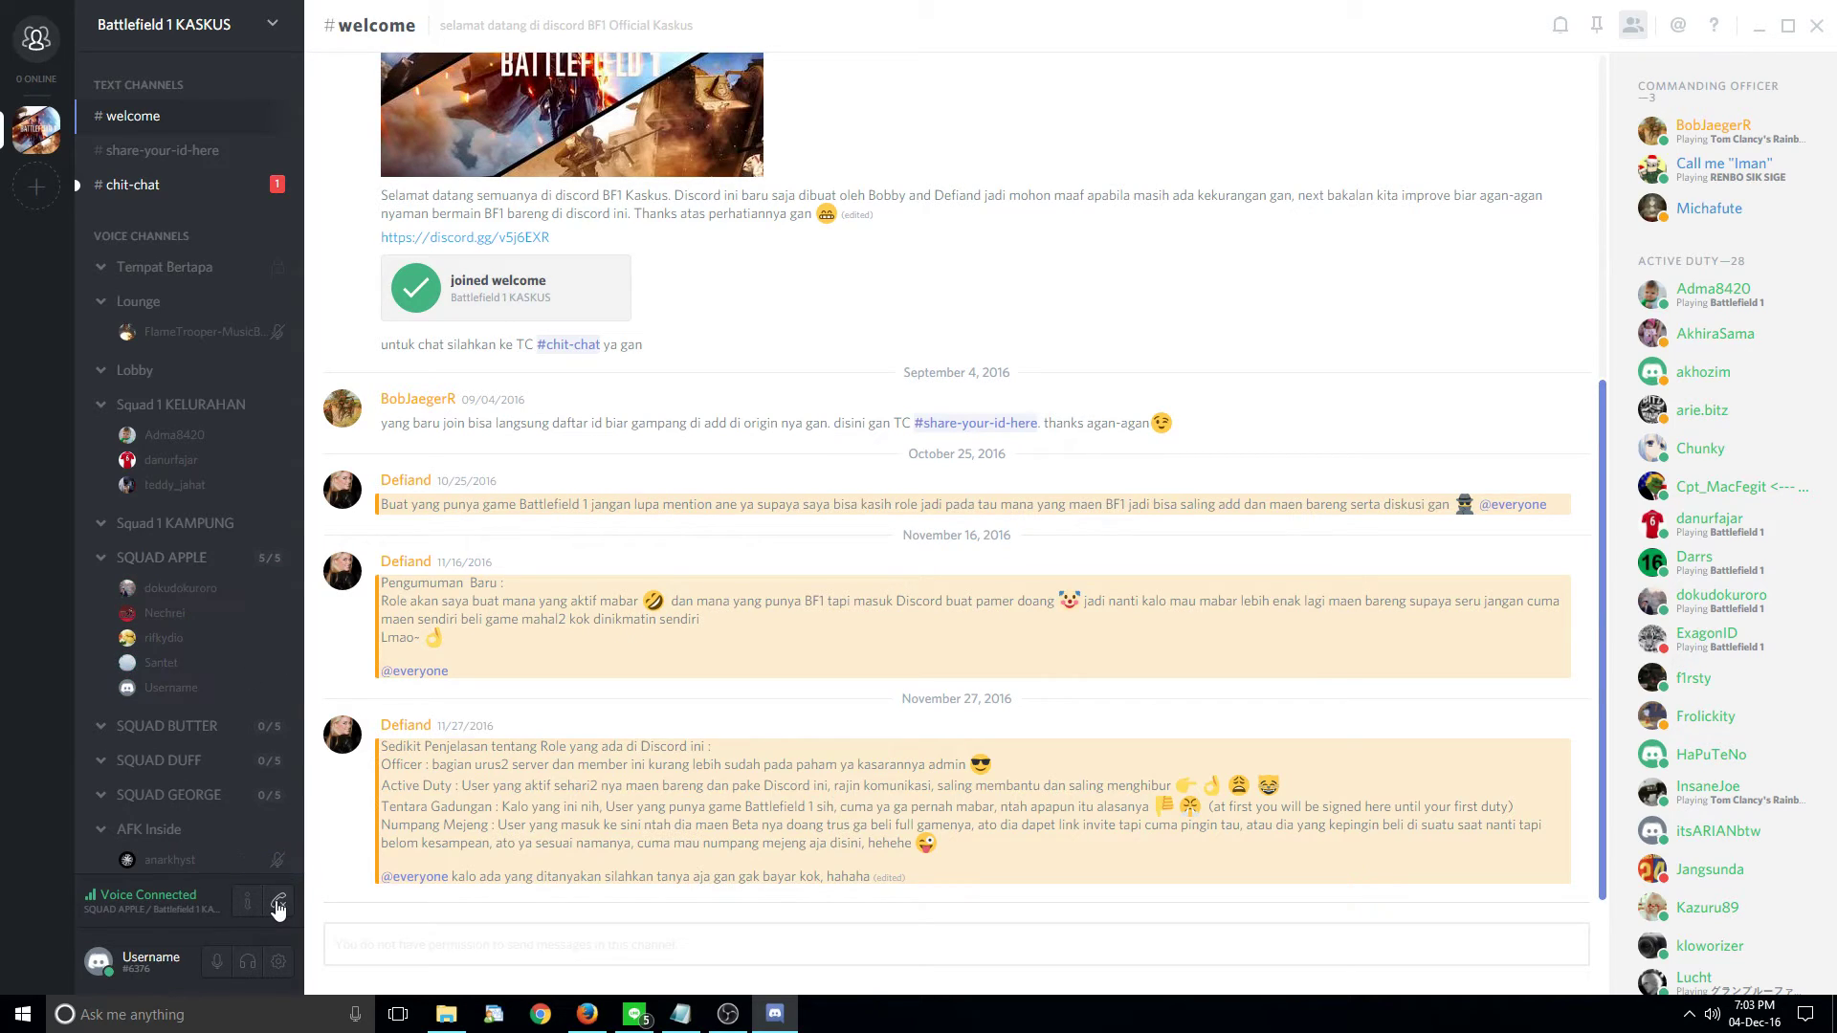